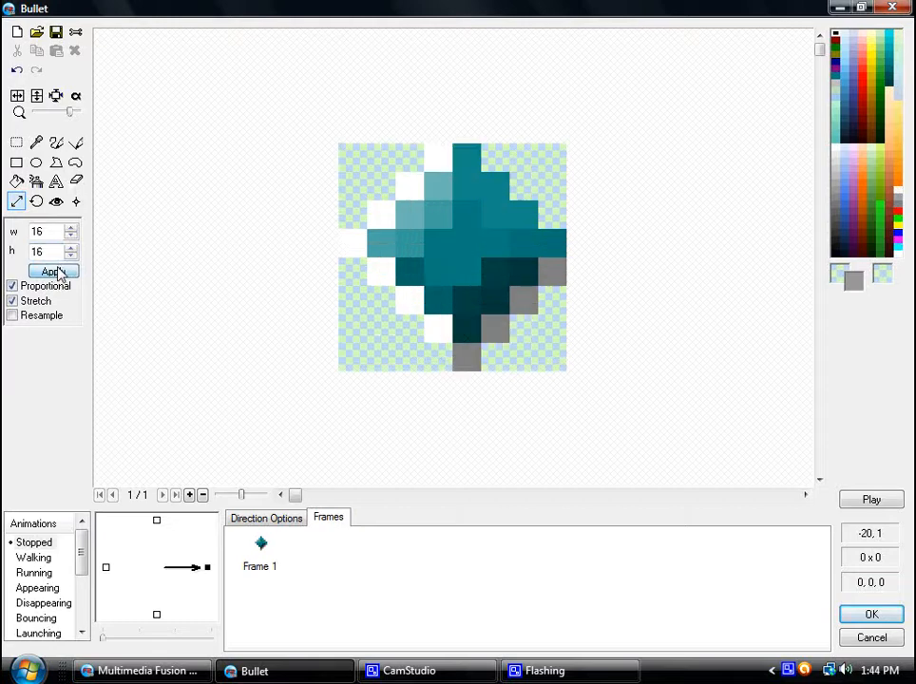
Clear the Bullet image, draw a leaf-shaped green outline with a narrow stem, and fill it with the same green.
click(16, 32)
click(56, 142)
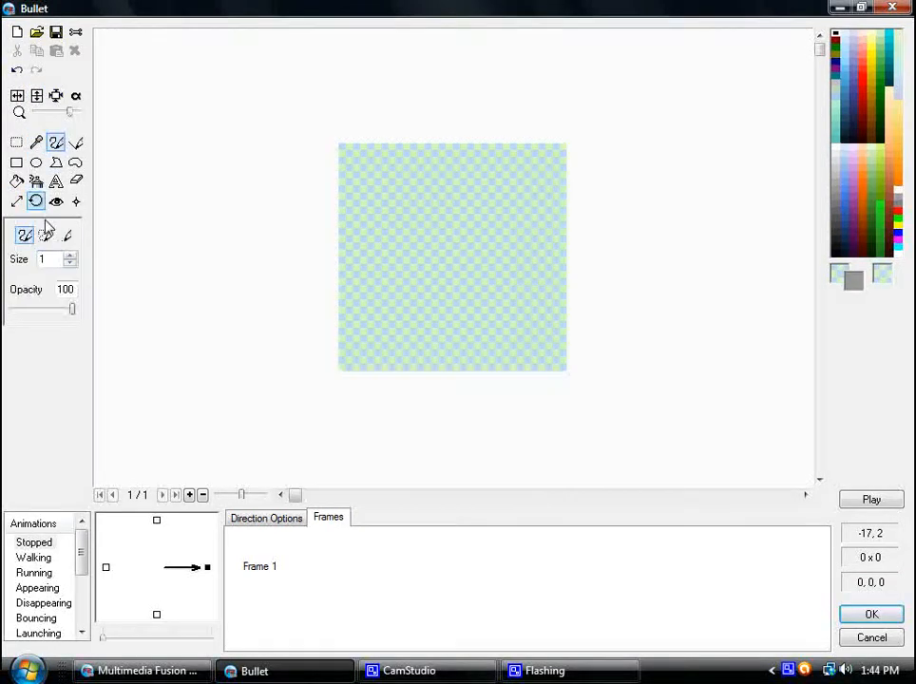
click(891, 221)
mouse_move(448, 351)
mouse_down()
mouse_move(399, 249)
mouse_move(488, 208)
mouse_move(446, 335)
mouse_up()
click(16, 181)
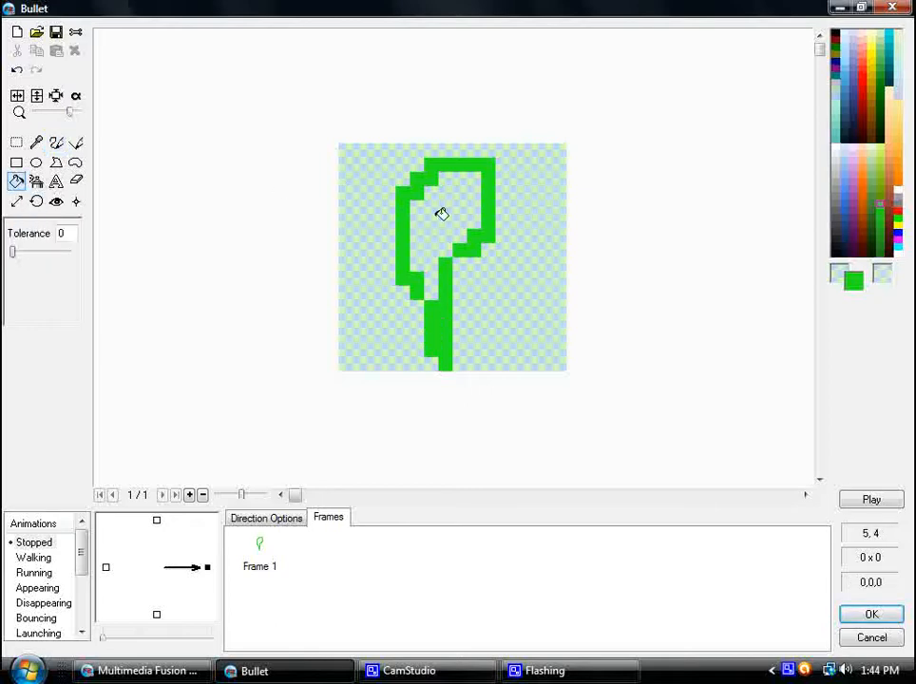
click(440, 211)
Set the bullet's hot spot to 7, 12, place its action point near the stem's lower end, and accept the image changes.
click(56, 202)
click(446, 325)
click(76, 202)
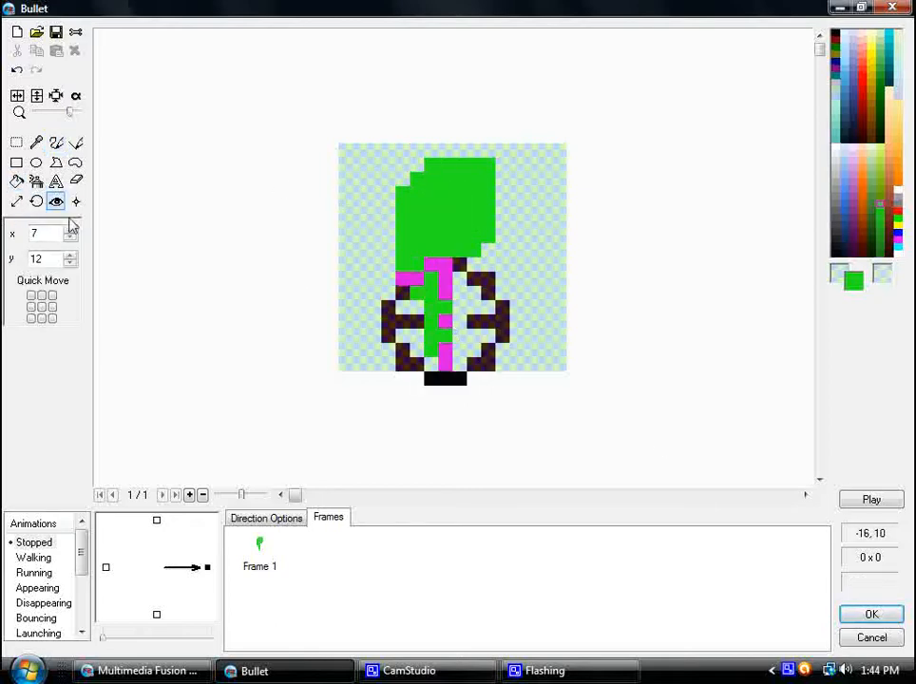
click(433, 346)
click(872, 614)
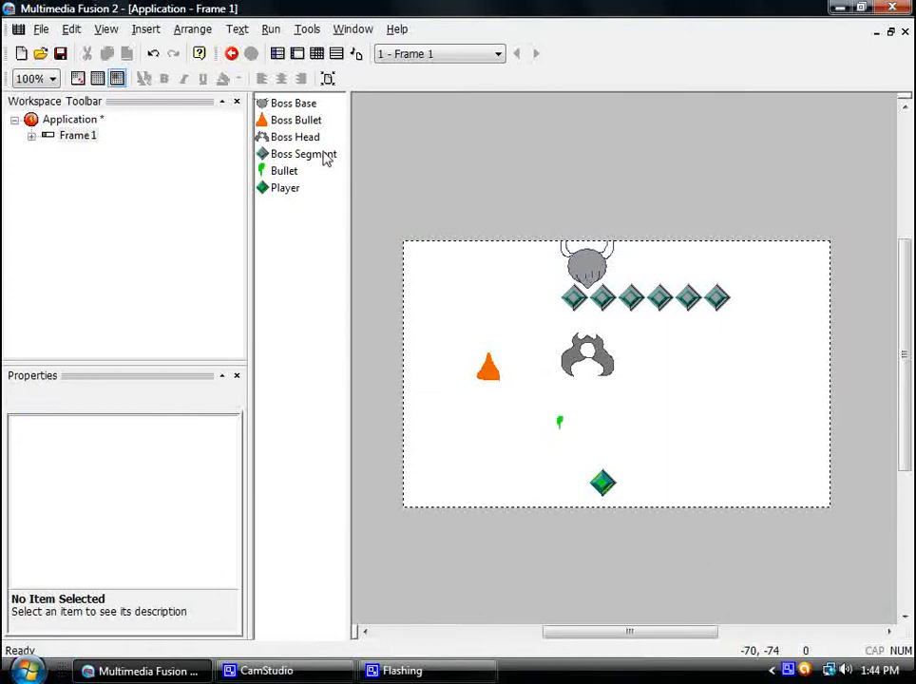
In the event editor, set the Every condition of the player's fire event to 10 hundredths of a second.
click(307, 29)
key(Escape)
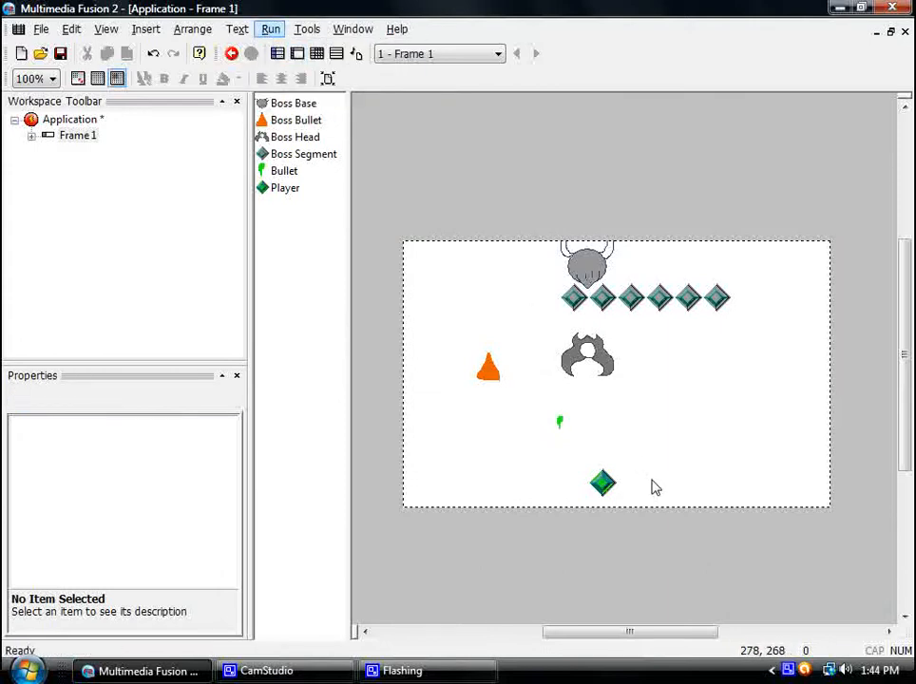
click(603, 483)
click(319, 54)
scroll(533, 207, up, 3)
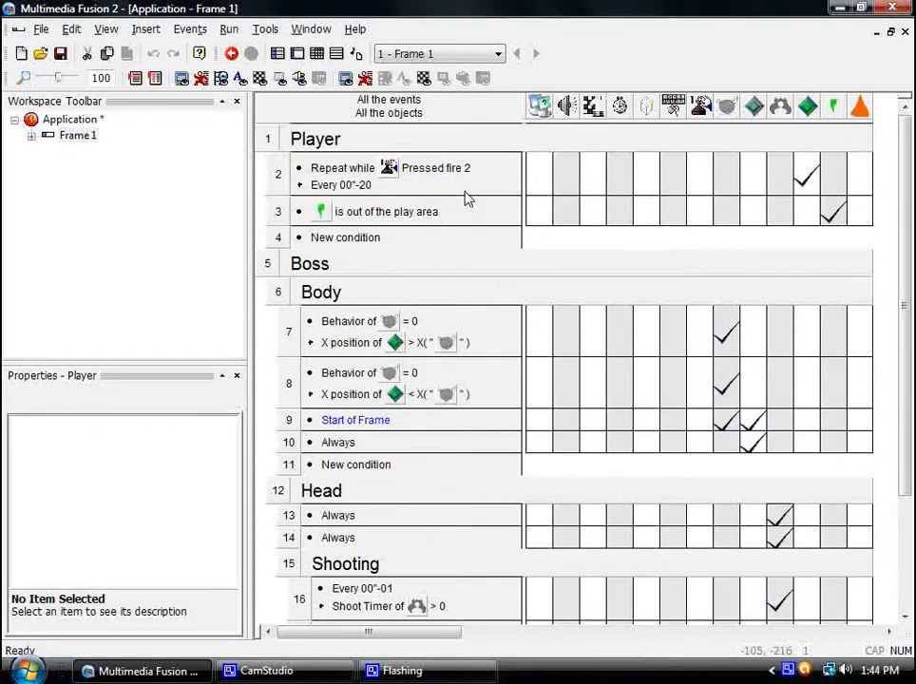
right_click(375, 187)
click(428, 204)
double_click(504, 380)
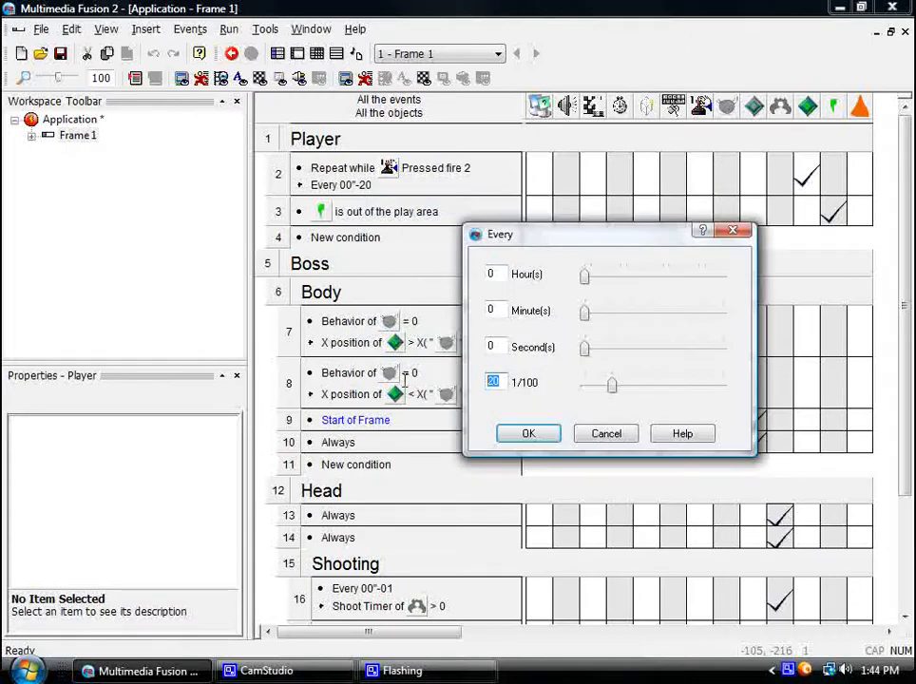
text(10)
click(527, 432)
Run the frame to test the player's firing, and close the test window.
click(229, 29)
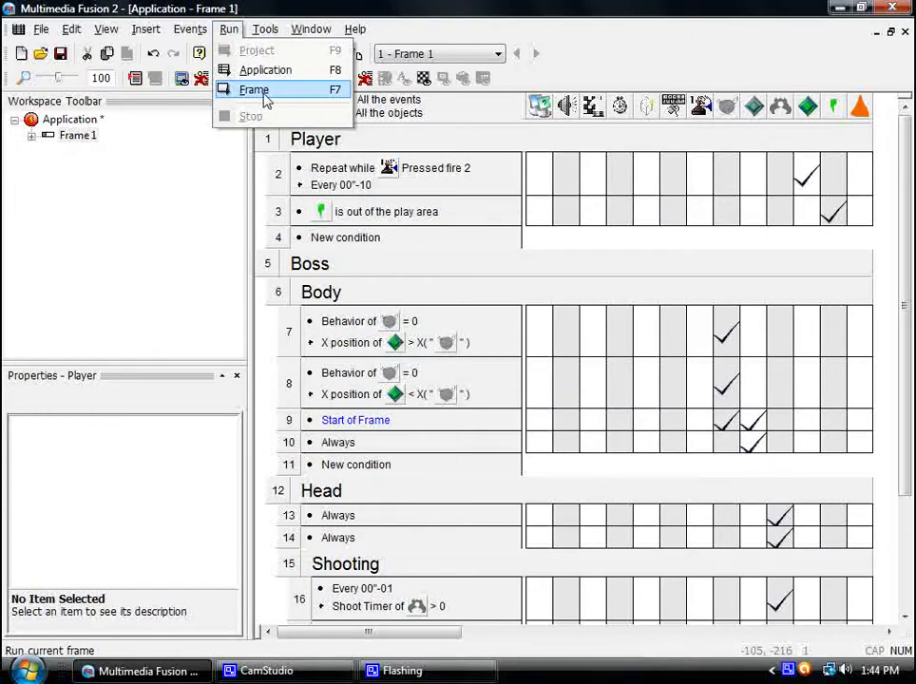
click(245, 88)
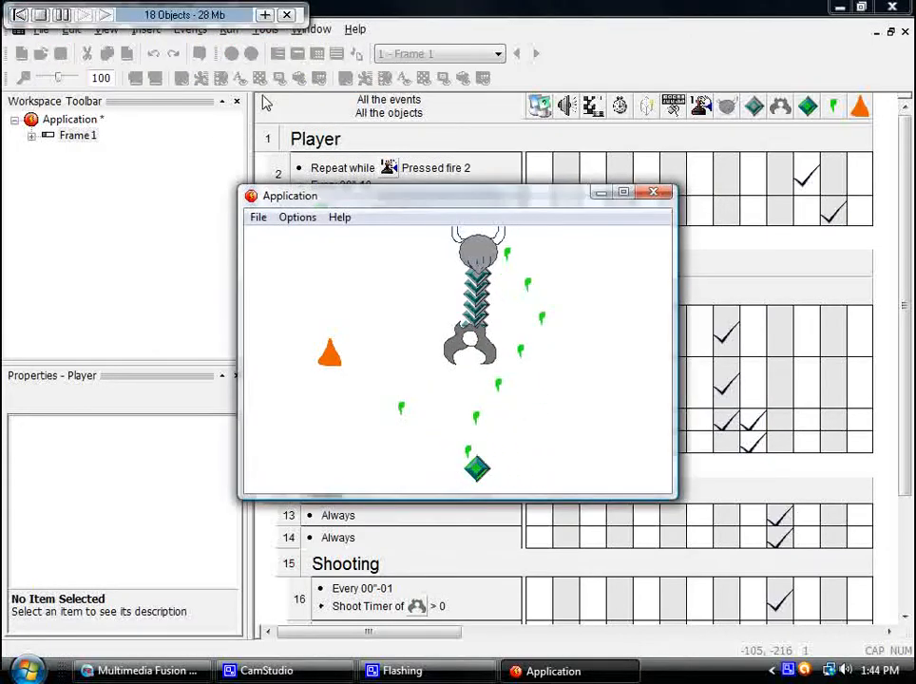
click(653, 193)
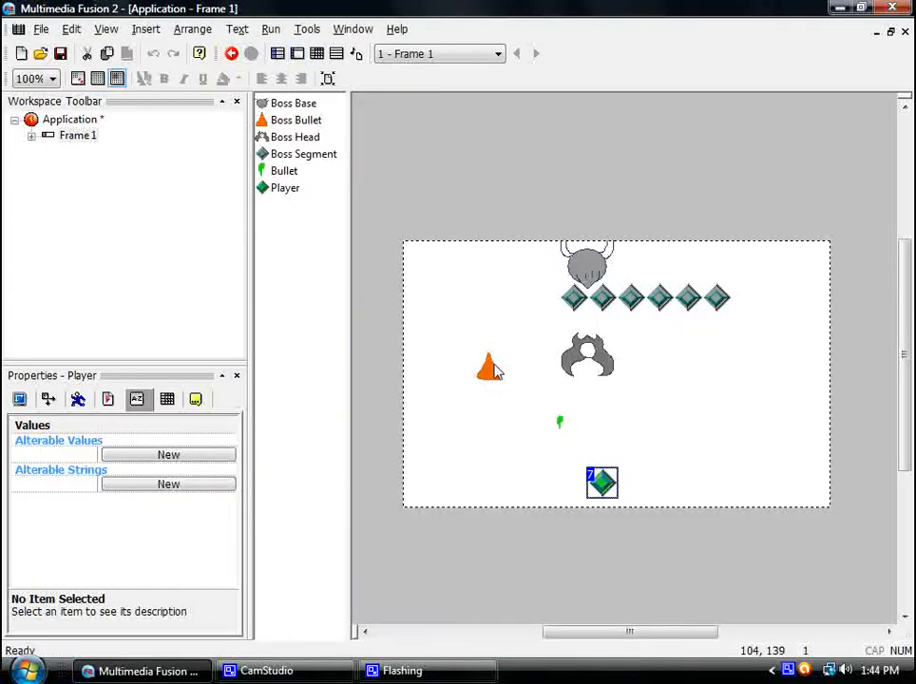
Move the Boss Bullet and Bullet objects just outside the frame's left edge.
drag(492, 368, 386, 416)
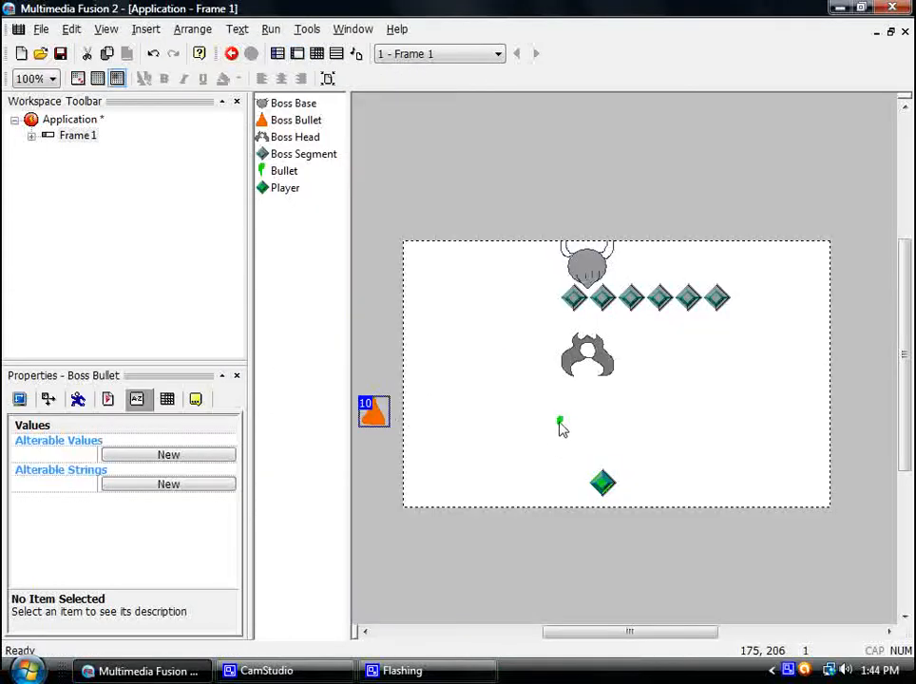
drag(560, 424, 399, 450)
drag(369, 416, 384, 417)
click(444, 430)
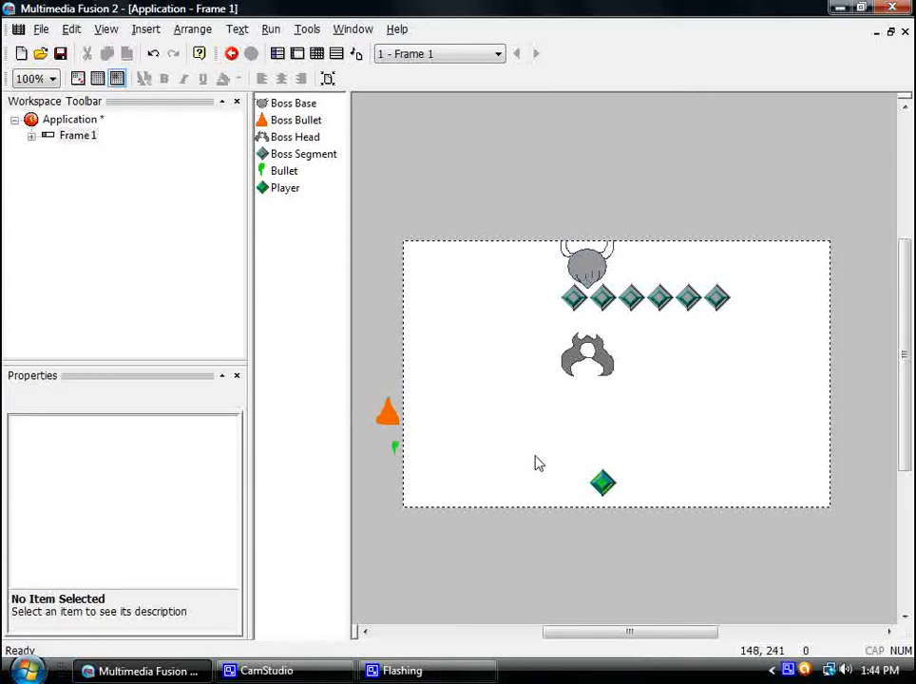
click(316, 53)
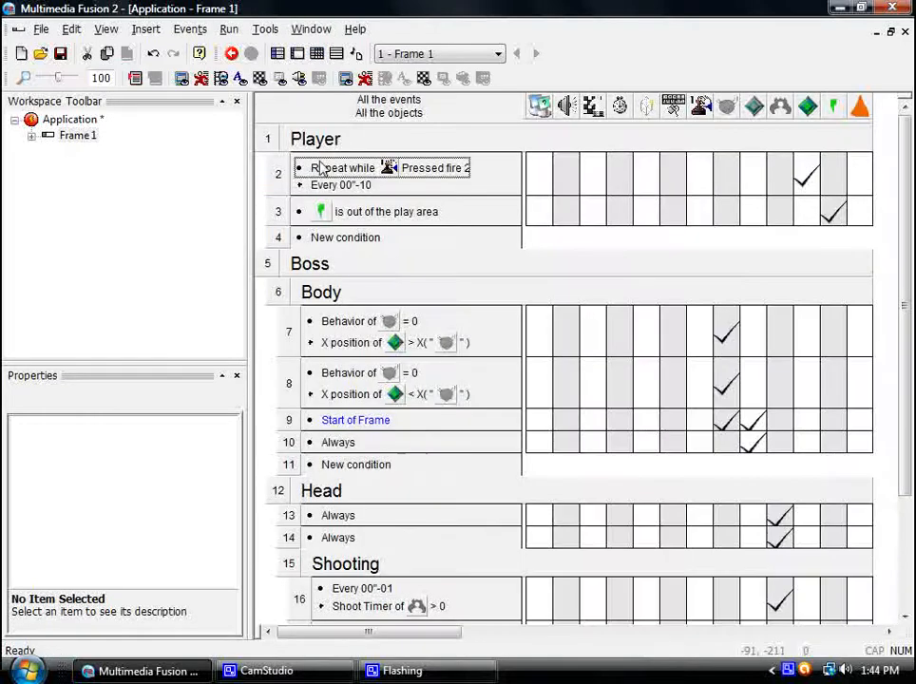
scroll(538, 343, down, 5)
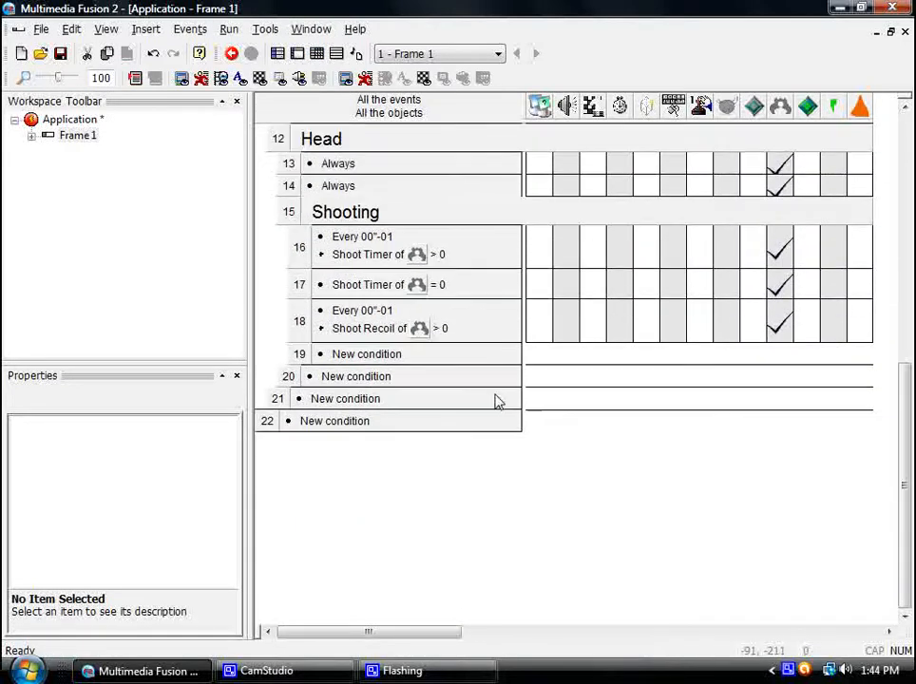
click(296, 53)
Insert a Counter object in the frame's upper-right area, beside the boss.
right_click(787, 249)
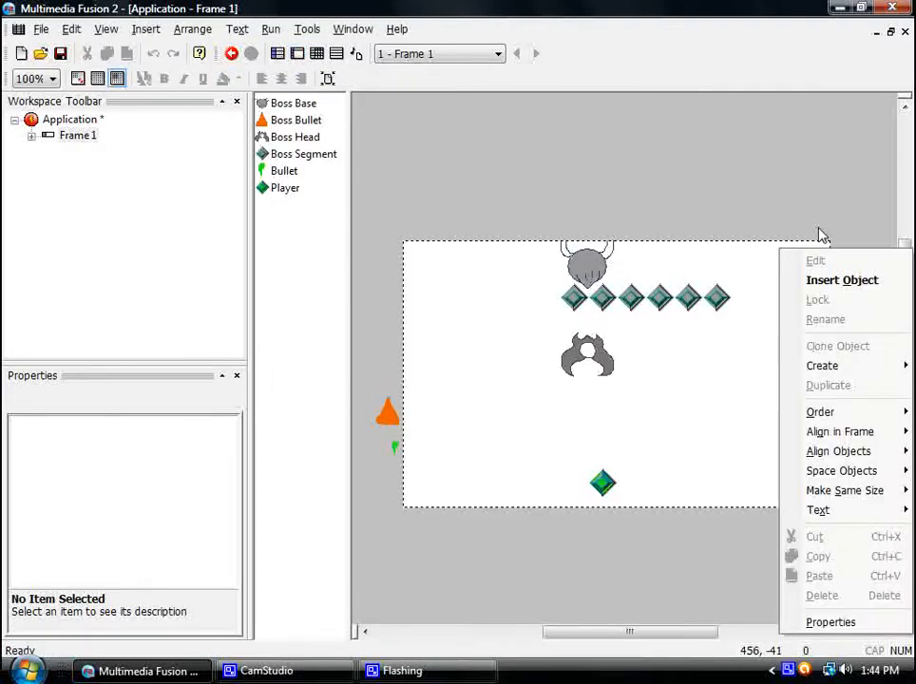
click(831, 280)
scroll(599, 268, down, 3)
scroll(591, 262, down, 7)
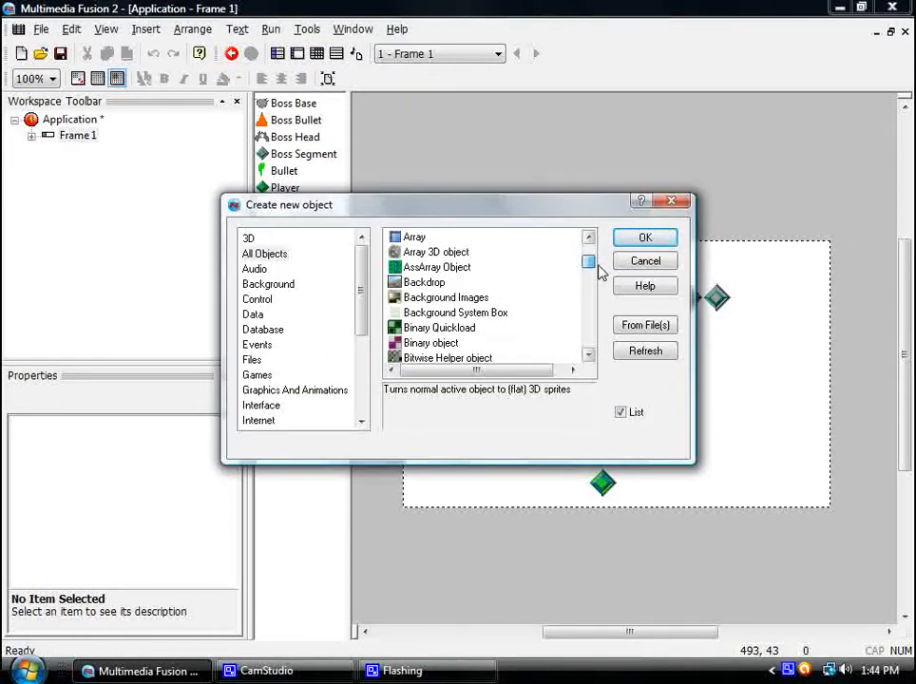
click(434, 315)
double_click(436, 315)
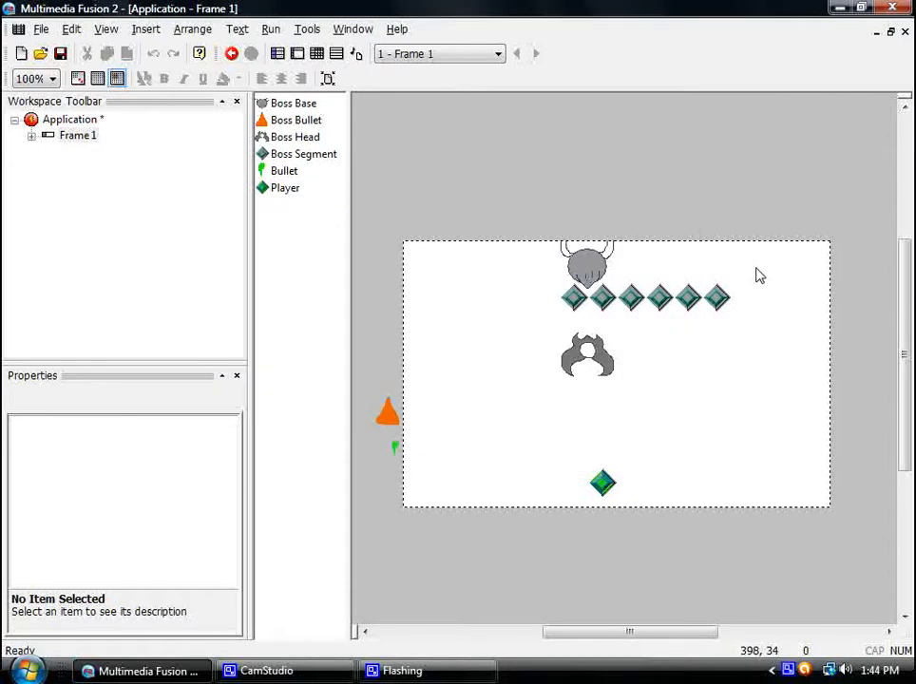
click(739, 247)
drag(738, 269, 737, 273)
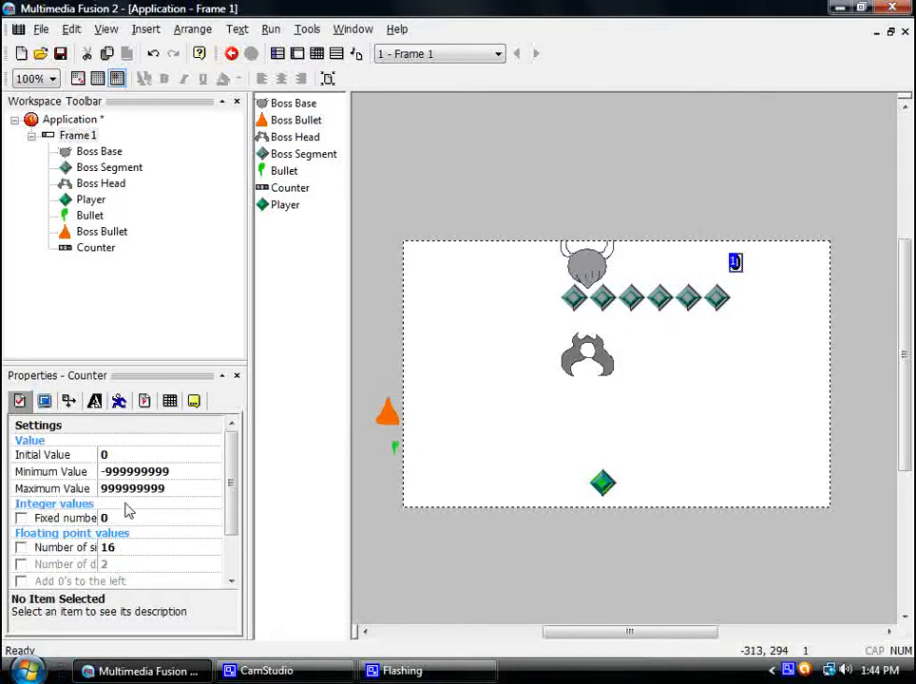
Set the counter's display type to Horizontal bar and reduce its height to about 8 pixels.
scroll(229, 498, down, 2)
click(160, 552)
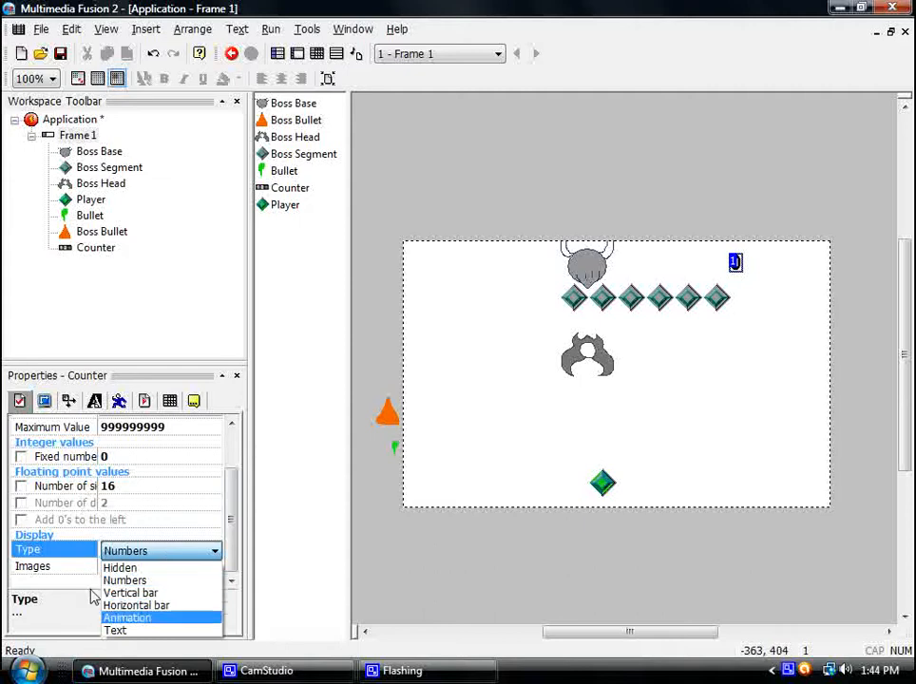
click(136, 606)
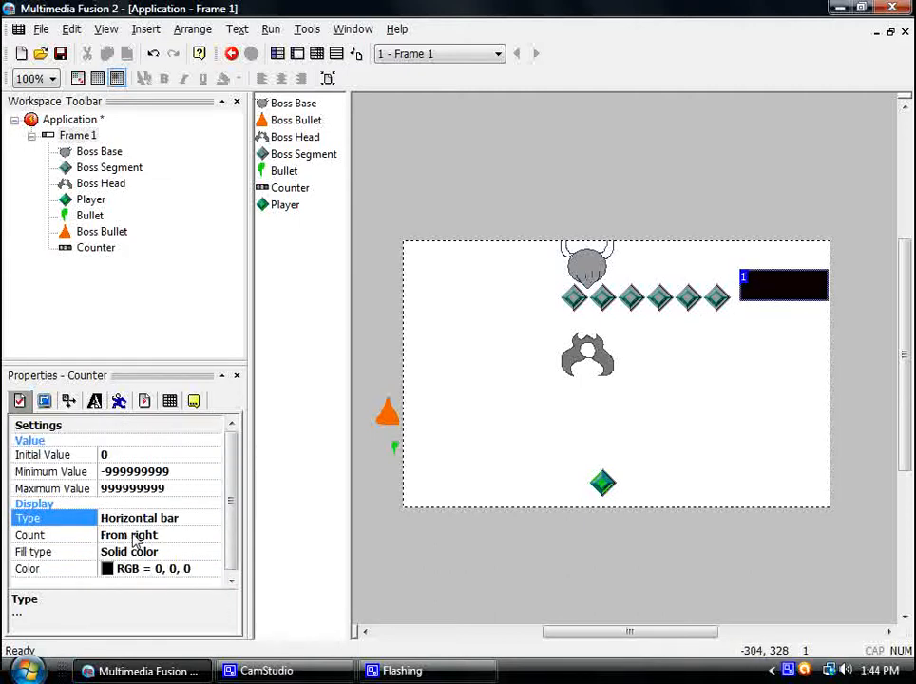
click(755, 292)
drag(785, 302, 787, 284)
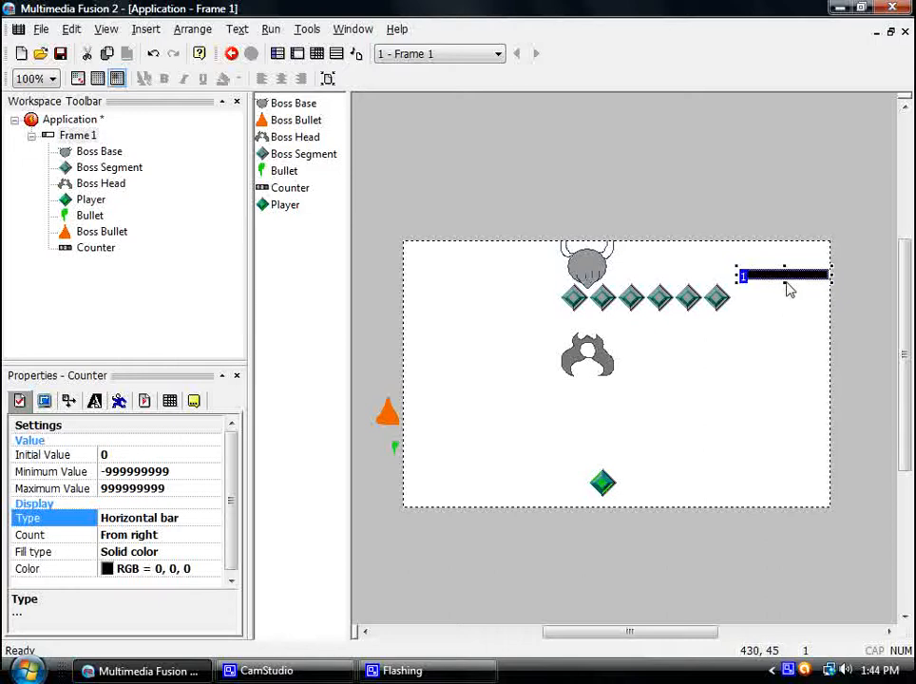
Set the counter bar's fill color to red, RGB 255, 0, 0.
click(124, 569)
click(116, 496)
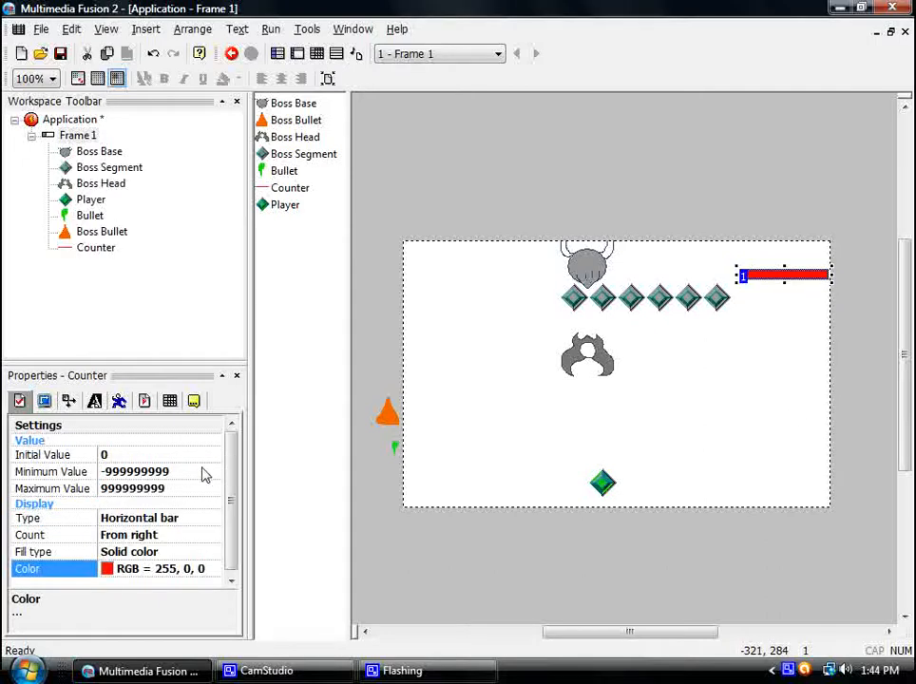
click(787, 309)
drag(788, 274, 789, 260)
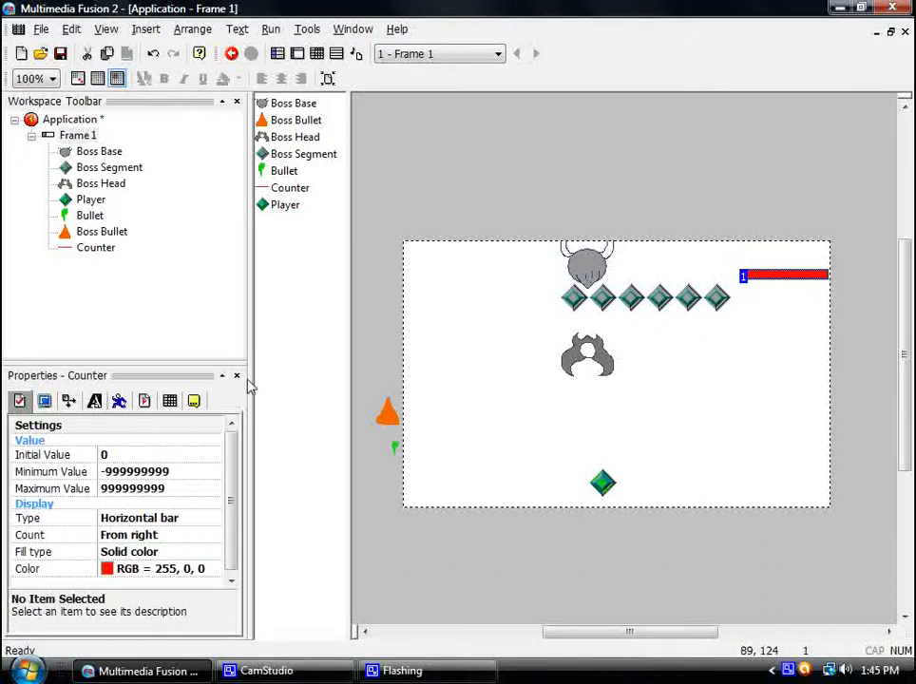
Set the counter bar's width to 100.
click(66, 401)
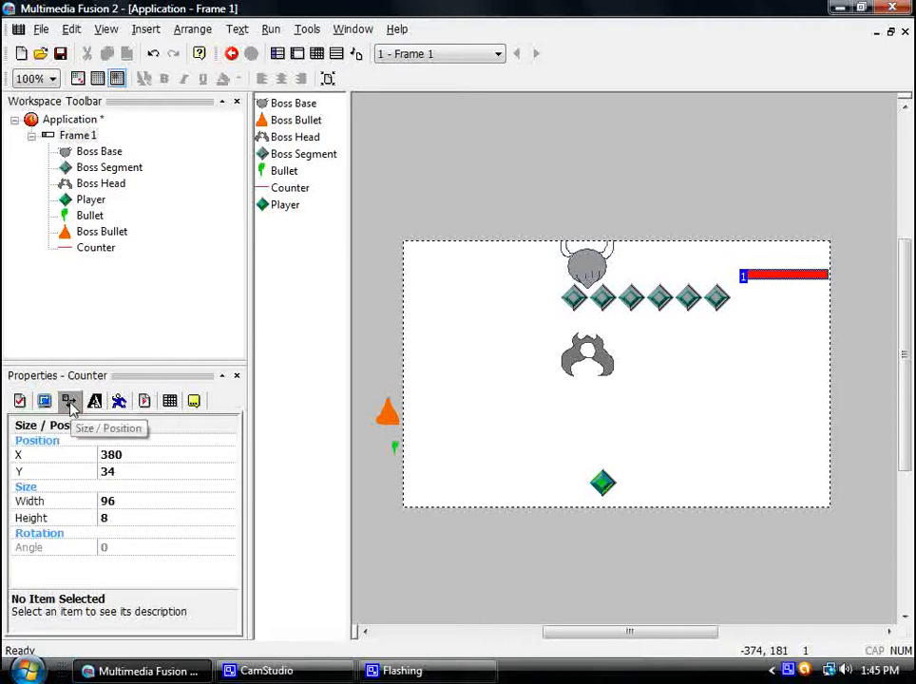
click(121, 504)
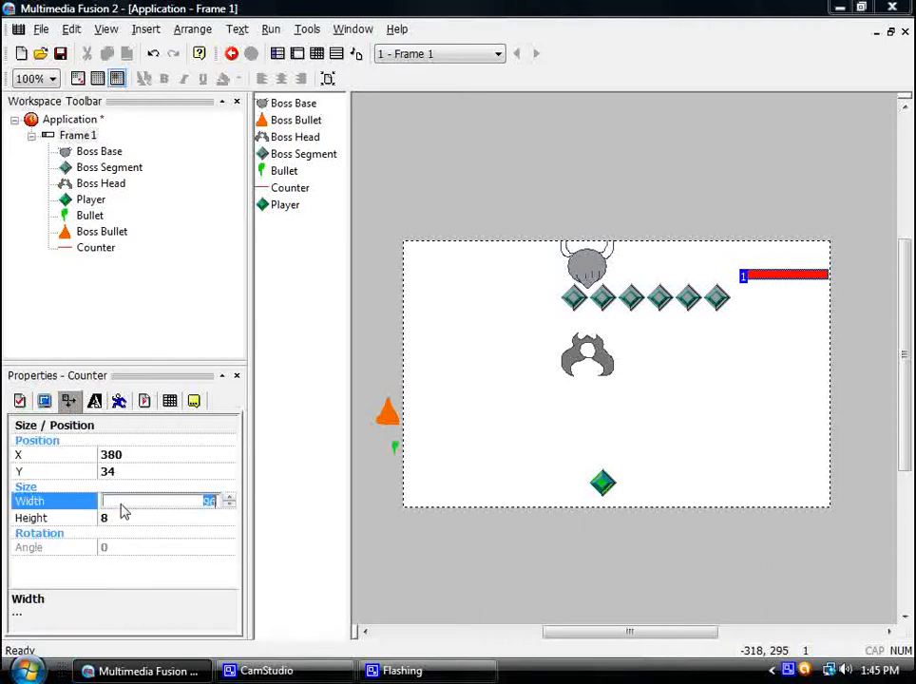
click(527, 572)
Move the red counter bar towards the frame's upper edge, to about X 368, Y 16.
mouse_move(779, 275)
mouse_down()
mouse_move(775, 259)
mouse_move(764, 260)
mouse_up()
click(794, 270)
click(772, 283)
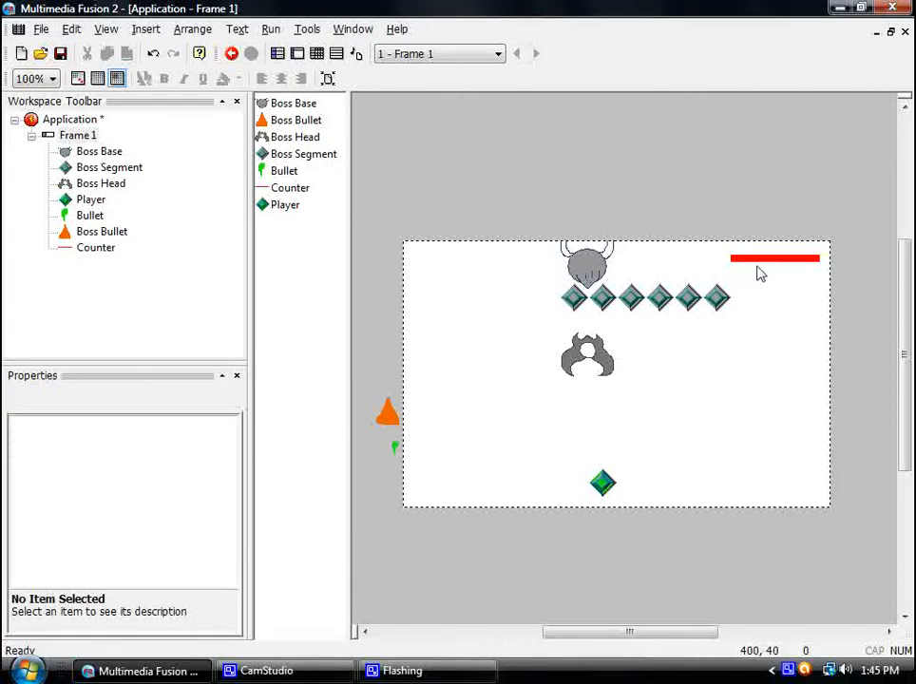
click(755, 258)
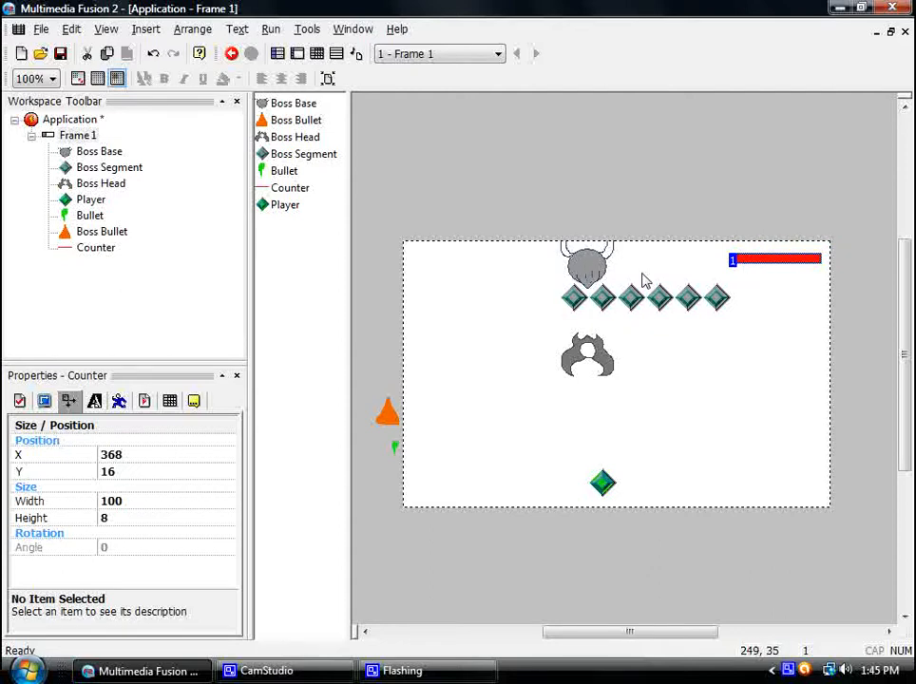
click(750, 277)
Insert an Active object at the frame's upper edge above the red bar and open its image for editing.
right_click(753, 268)
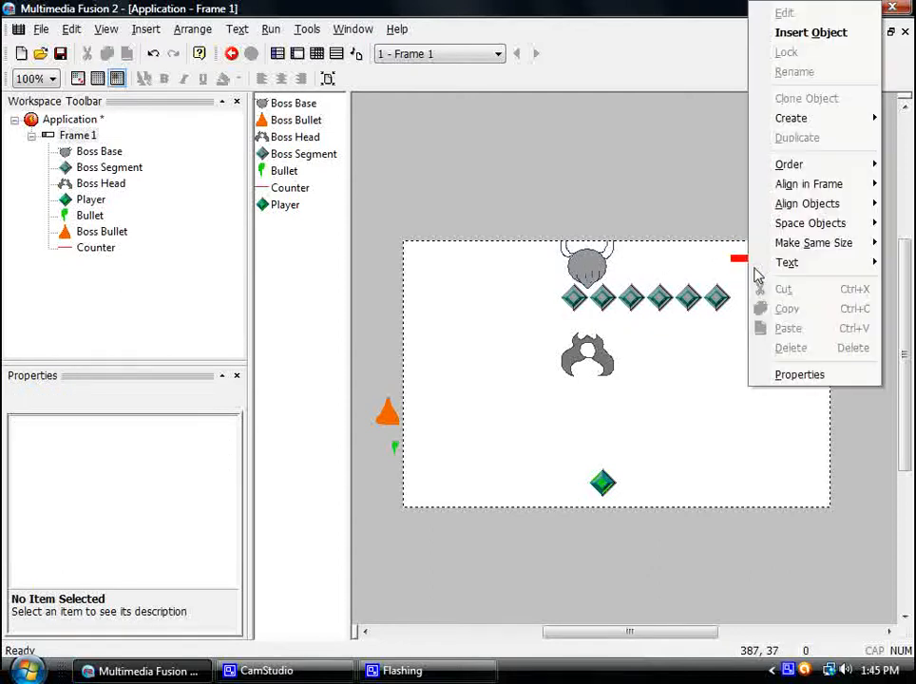
click(814, 32)
click(416, 267)
click(646, 236)
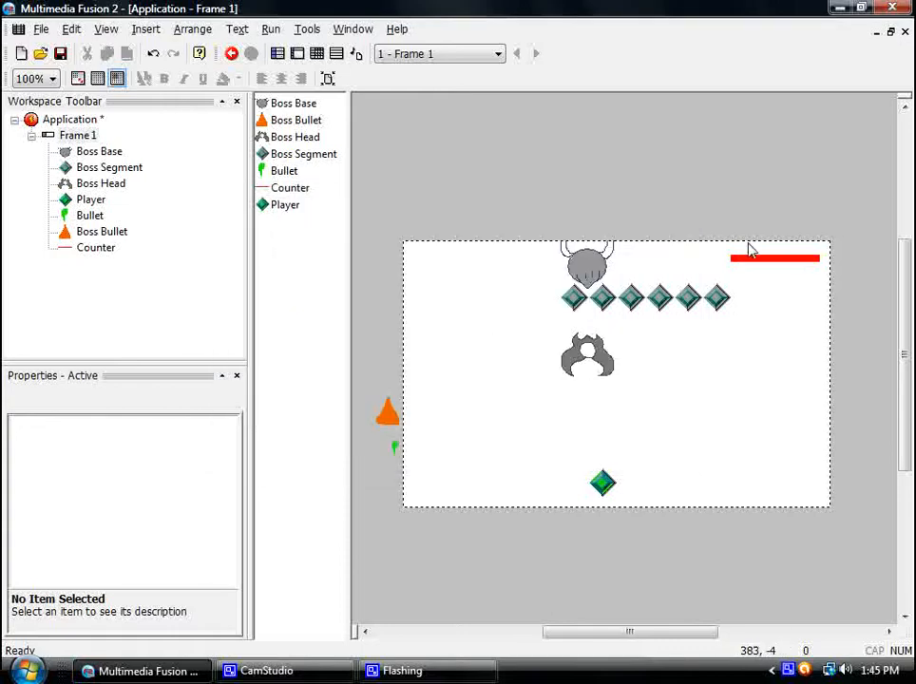
click(748, 245)
double_click(746, 243)
Resize the Active object's canvas to 102 by 20 with Proportional and Stretch off, and clear the image.
click(16, 202)
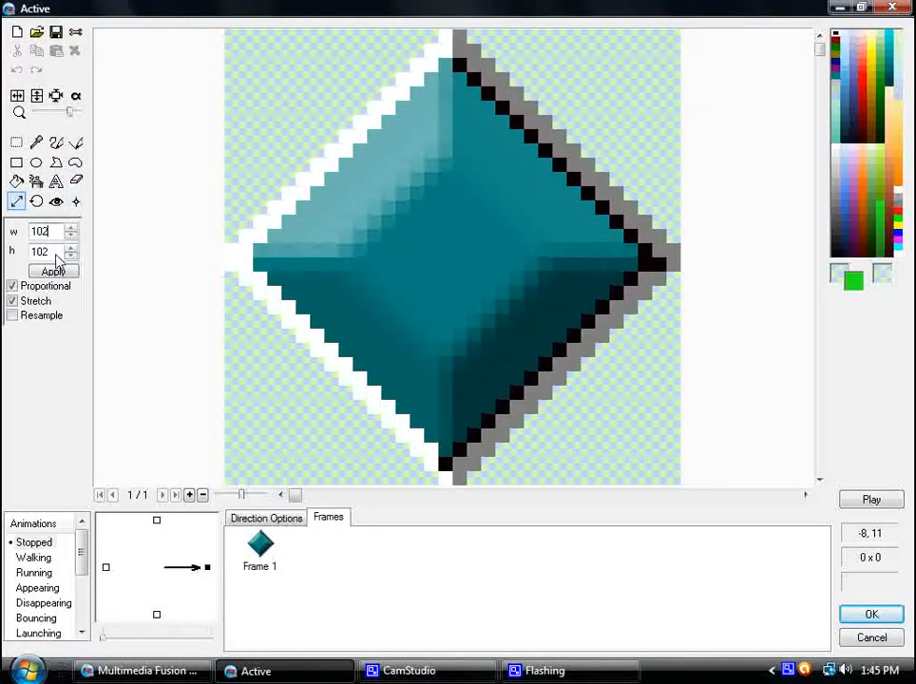
drag(55, 255, 12, 262)
click(13, 301)
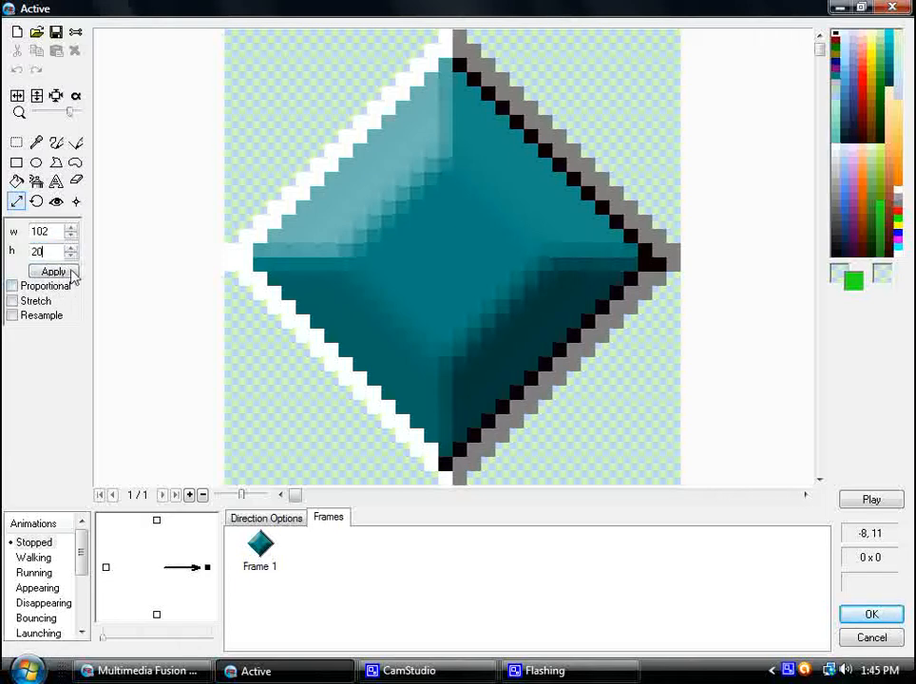
click(71, 272)
click(17, 69)
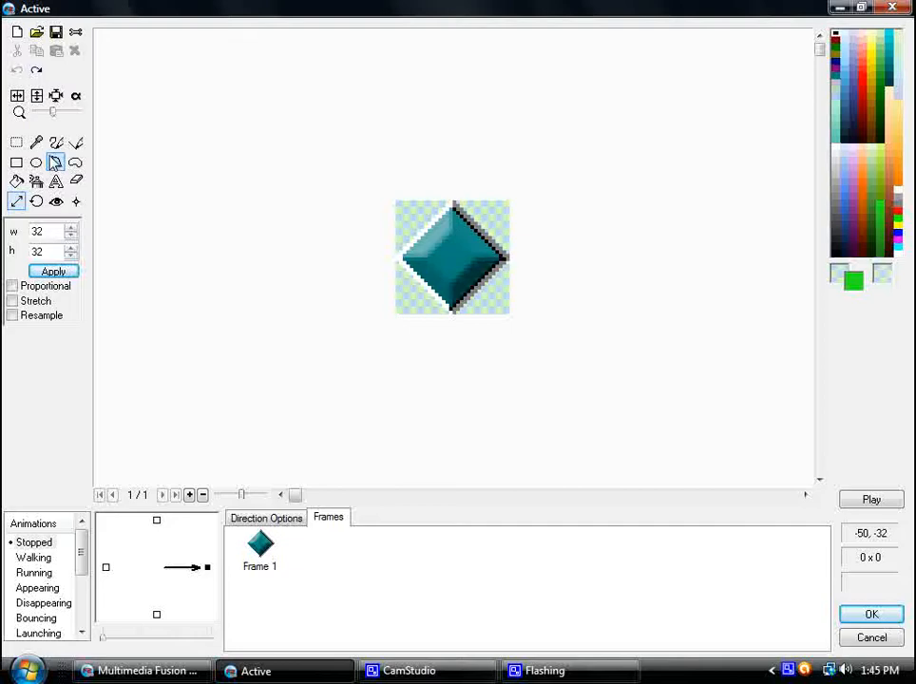
click(36, 71)
click(17, 33)
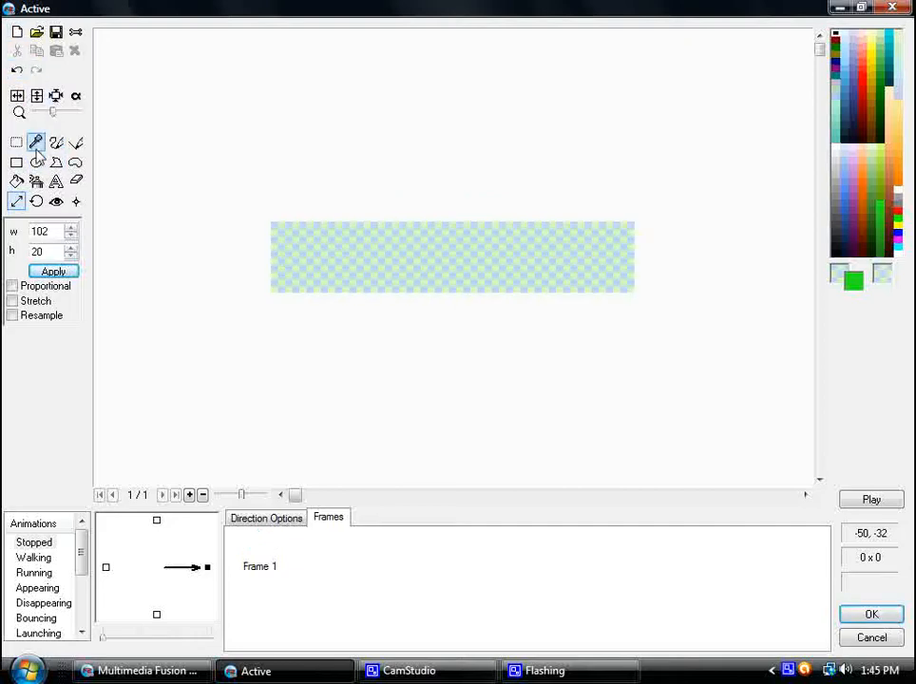
Draw a black unfilled rectangle, line size 1, across the full width of the canvas's lower half.
click(16, 162)
scroll(254, 204, up, 1)
click(836, 255)
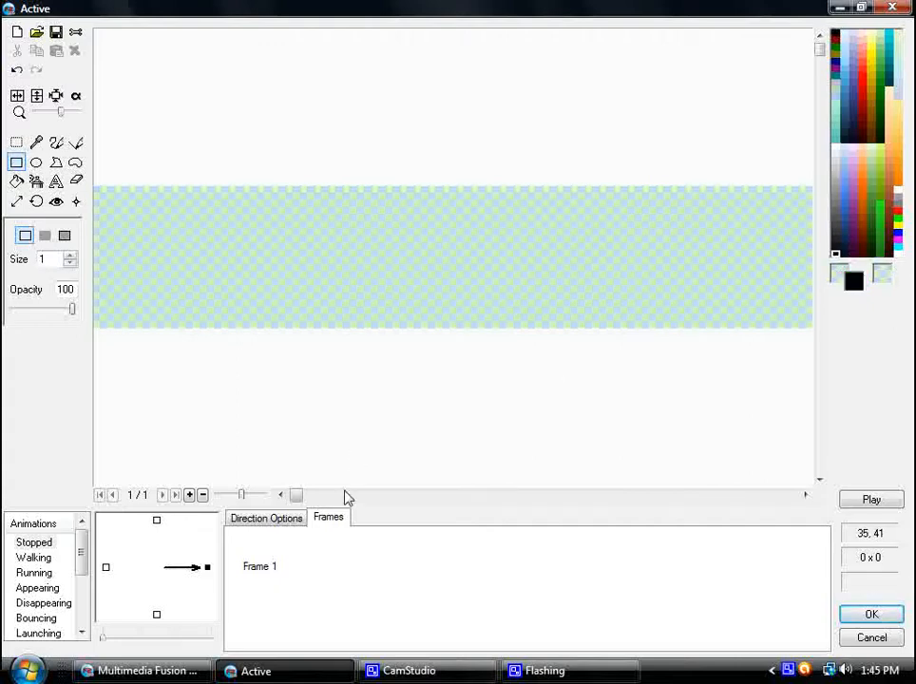
mouse_move(100, 270)
mouse_down()
mouse_move(362, 321)
mouse_move(101, 269)
mouse_up()
click(16, 201)
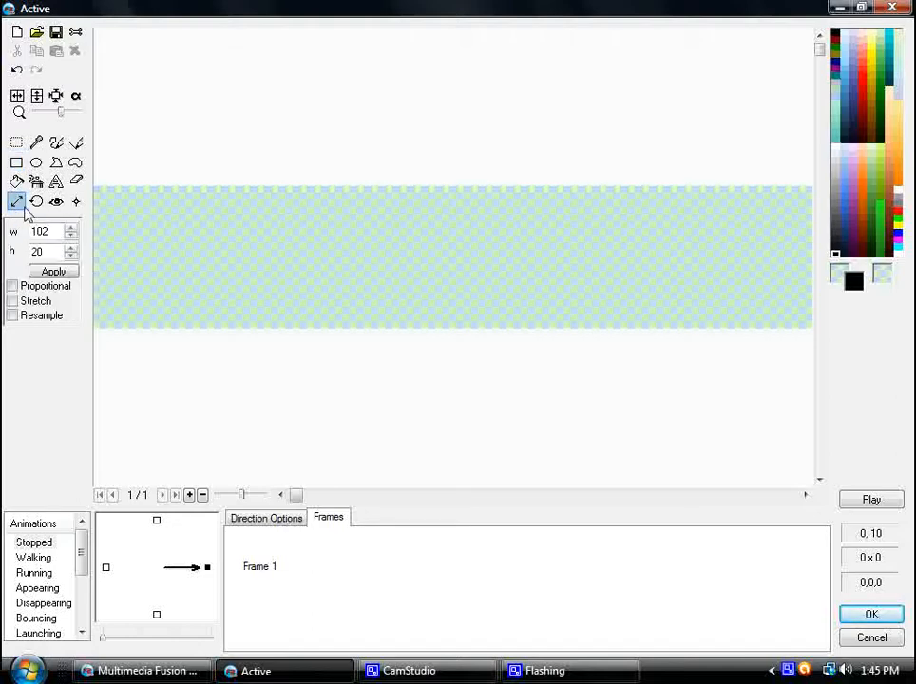
click(16, 162)
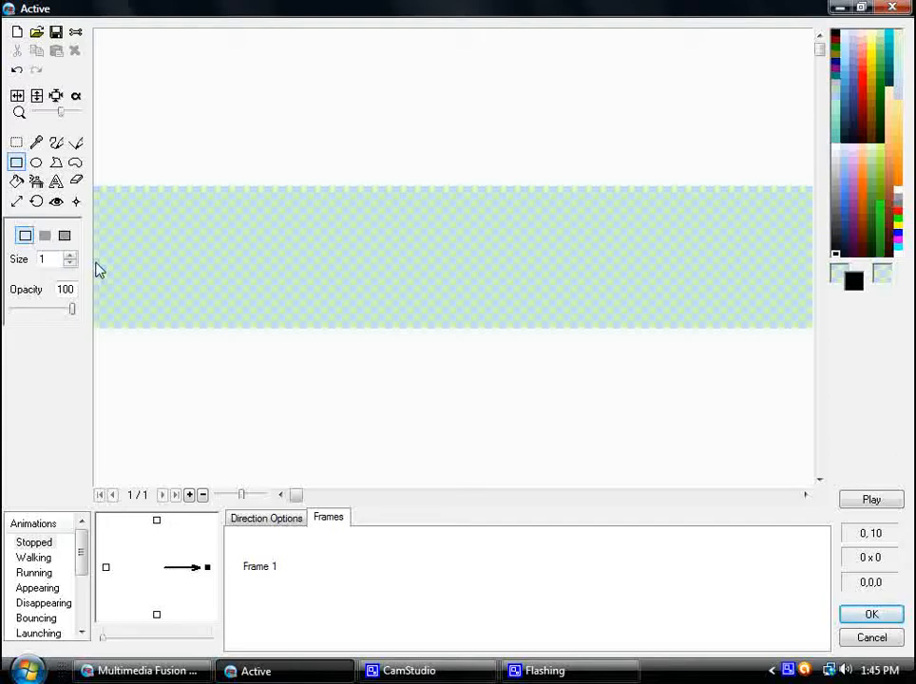
drag(96, 264, 820, 337)
scroll(237, 337, down, 1)
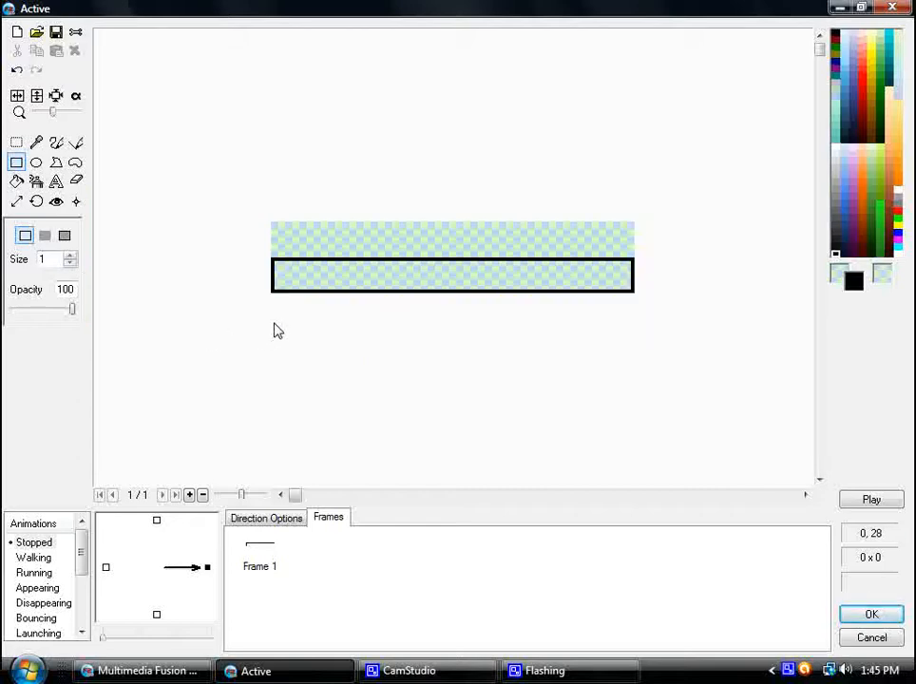
scroll(277, 330, up, 1)
Outline a label box in black above the right half of the bar outline and fill it with dark green.
click(16, 180)
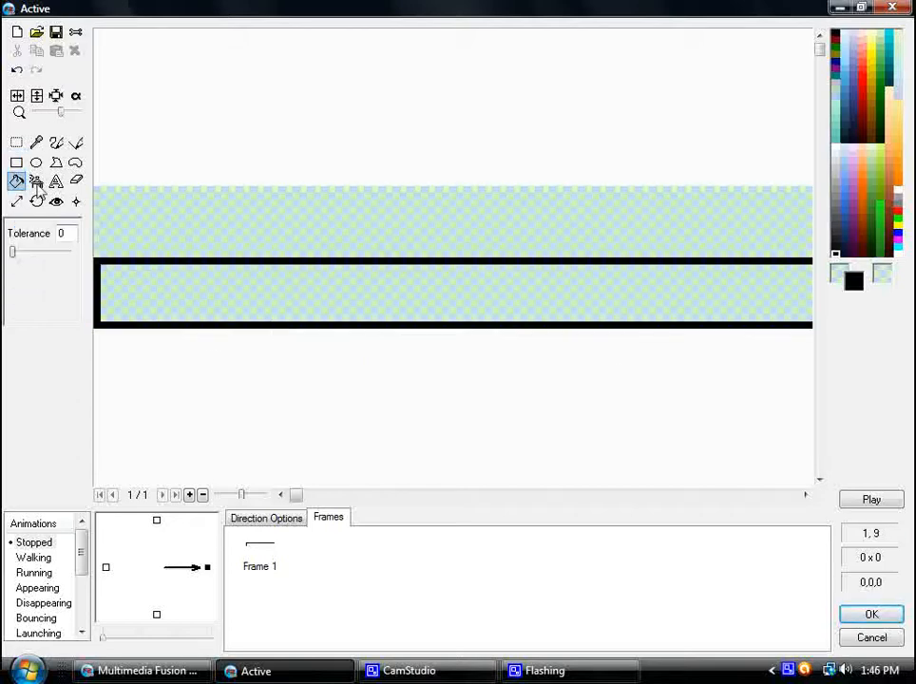
click(75, 142)
mouse_move(470, 261)
mouse_down()
mouse_move(469, 194)
mouse_move(815, 189)
mouse_move(809, 260)
mouse_up()
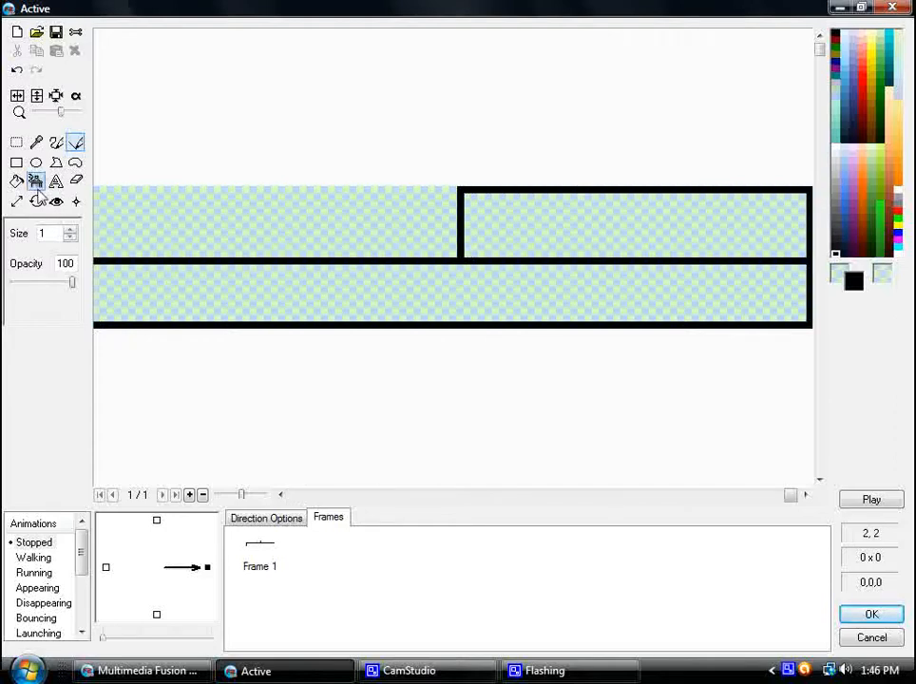
click(16, 180)
click(893, 217)
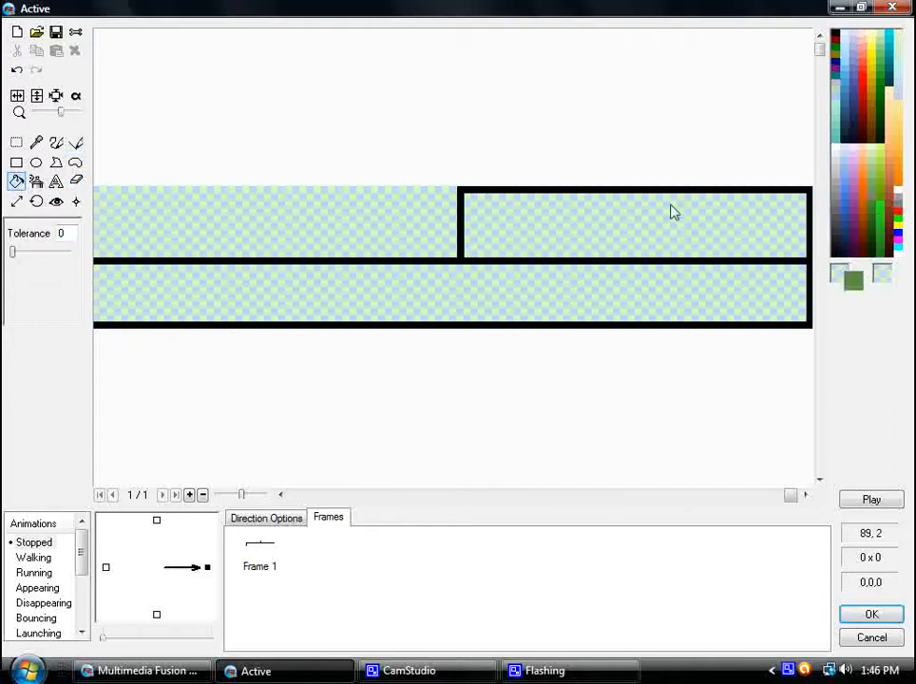
click(671, 211)
Add the text "Boss" in white inside the green label box and accept the image.
click(55, 181)
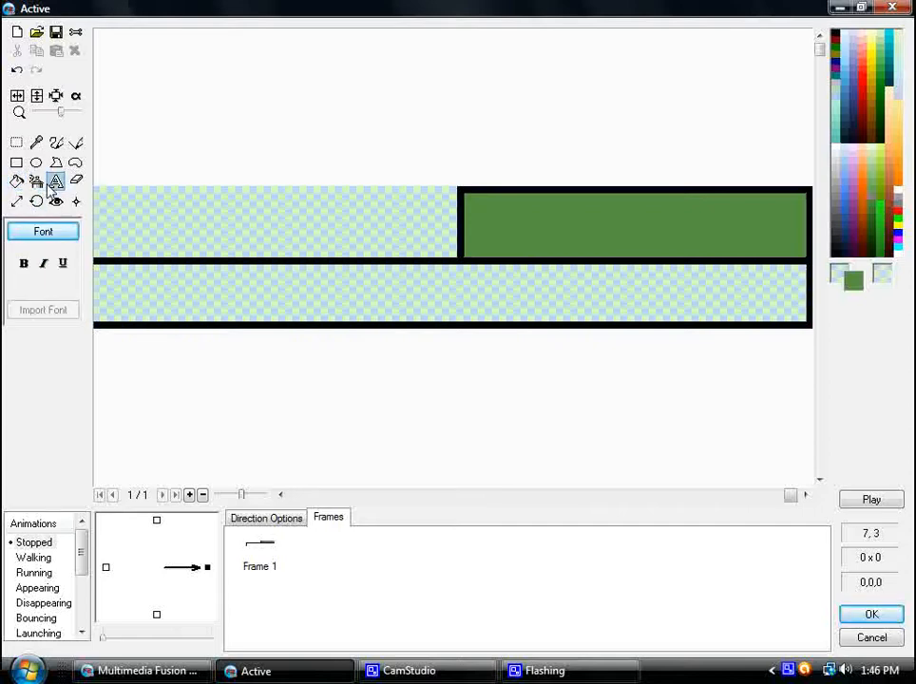
click(836, 254)
click(898, 254)
click(466, 240)
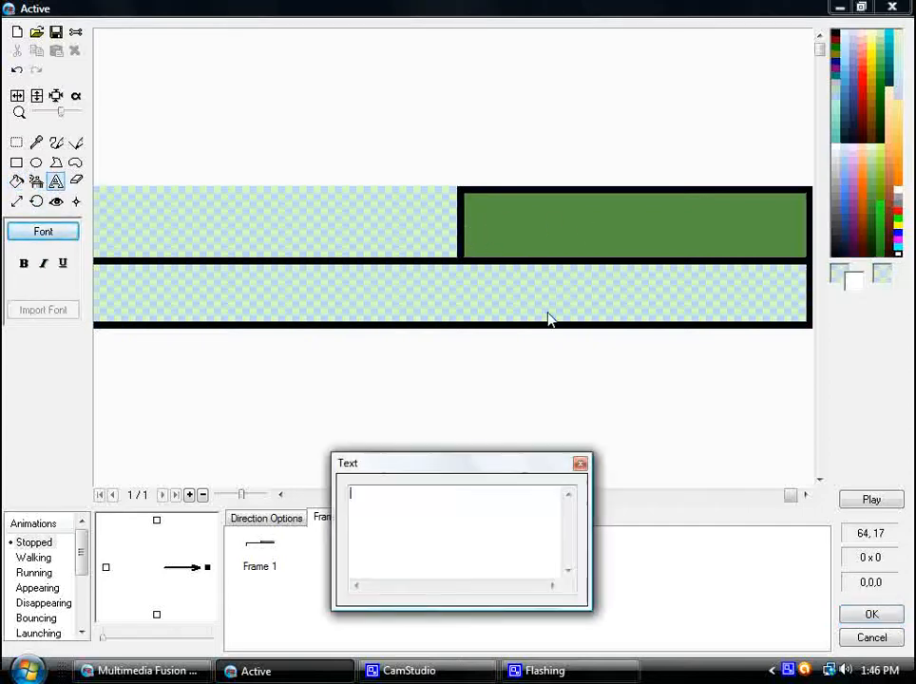
text(Boss)
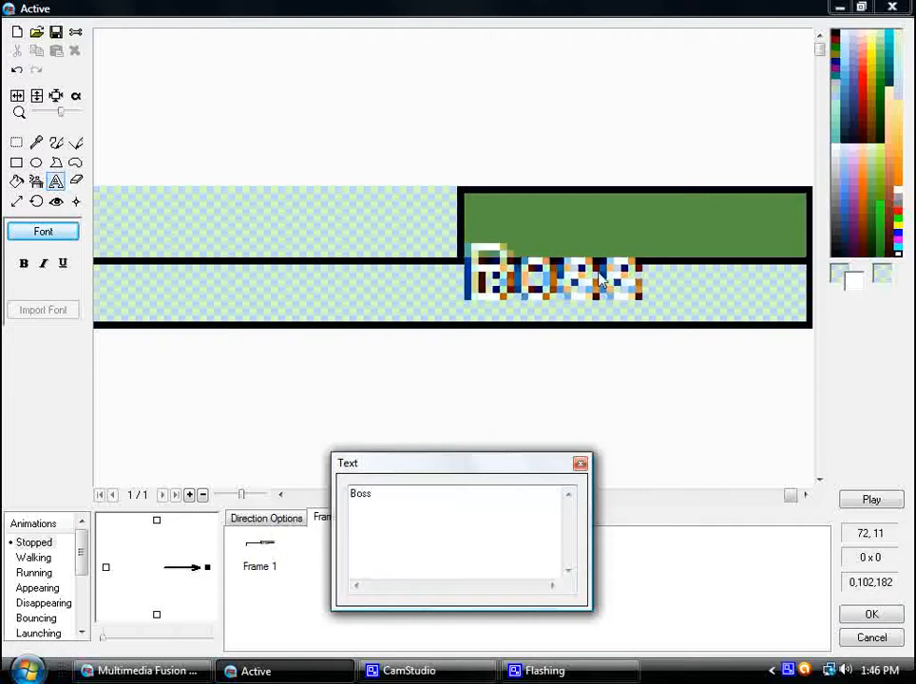
drag(600, 273, 612, 233)
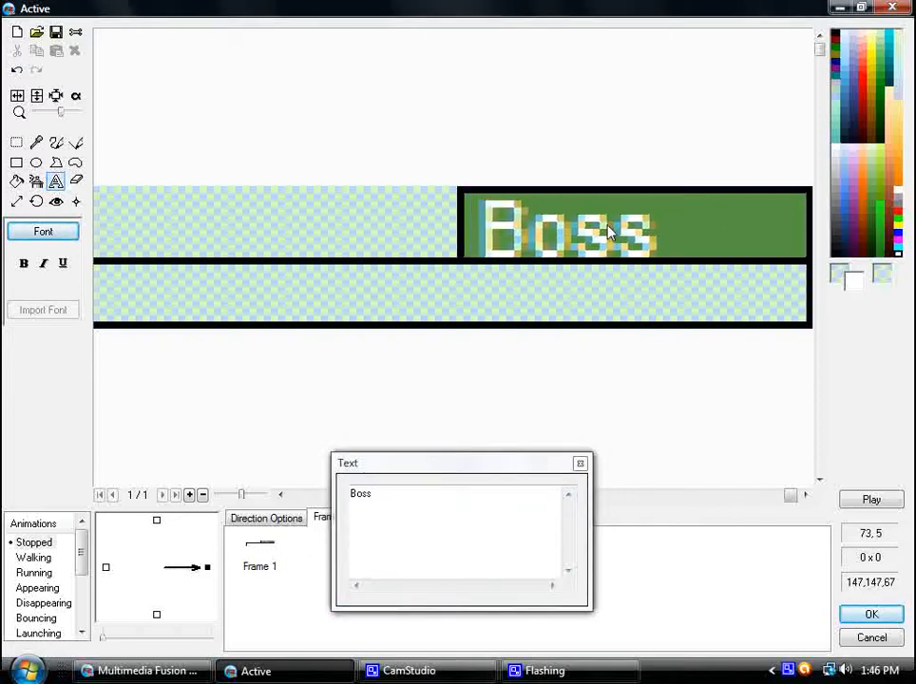
click(580, 463)
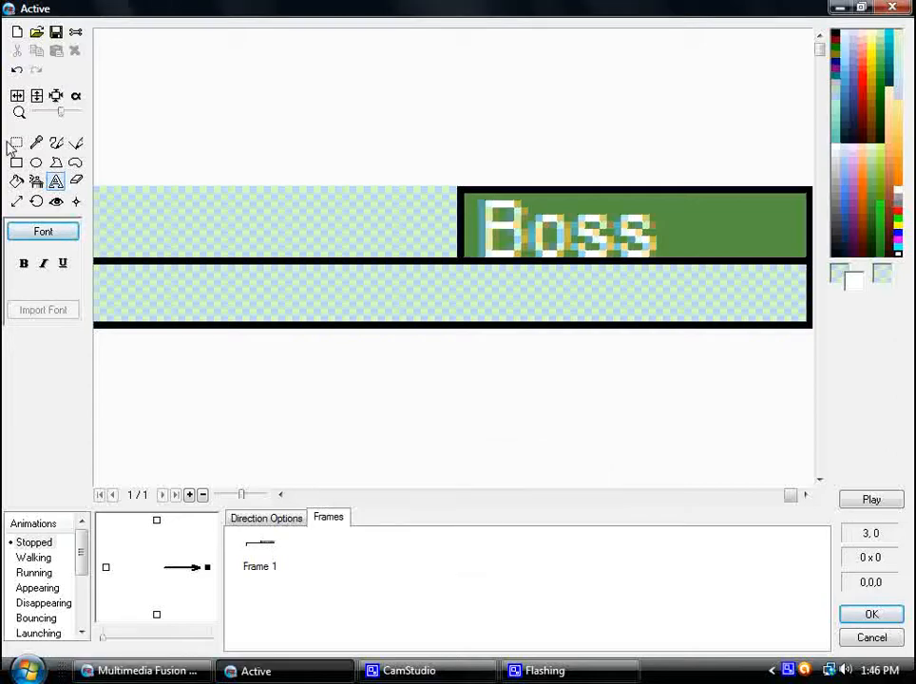
click(11, 143)
scroll(294, 310, down, 1)
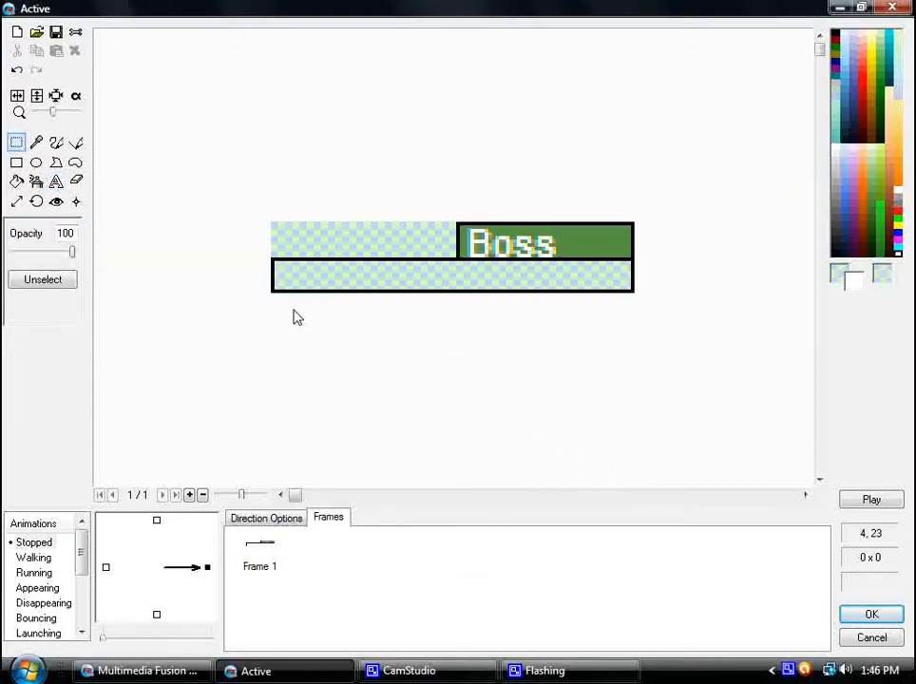
click(874, 614)
Fit the red counter bar inside the black outline, at X 369, Y 11.
drag(809, 241, 840, 262)
click(816, 264)
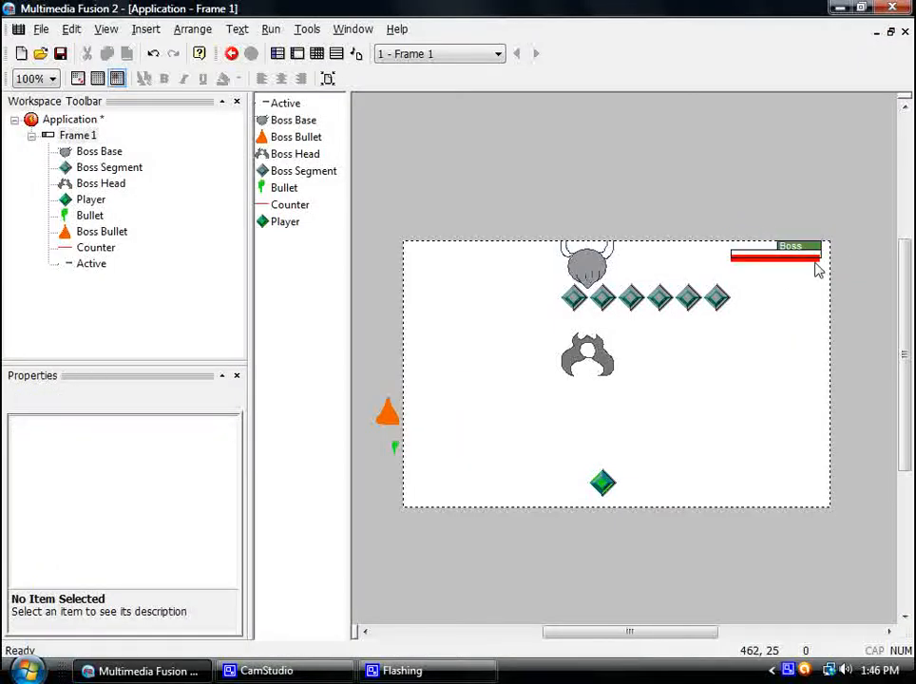
key(Up)
key(Up)
key(Up)
key(Up)
click(875, 316)
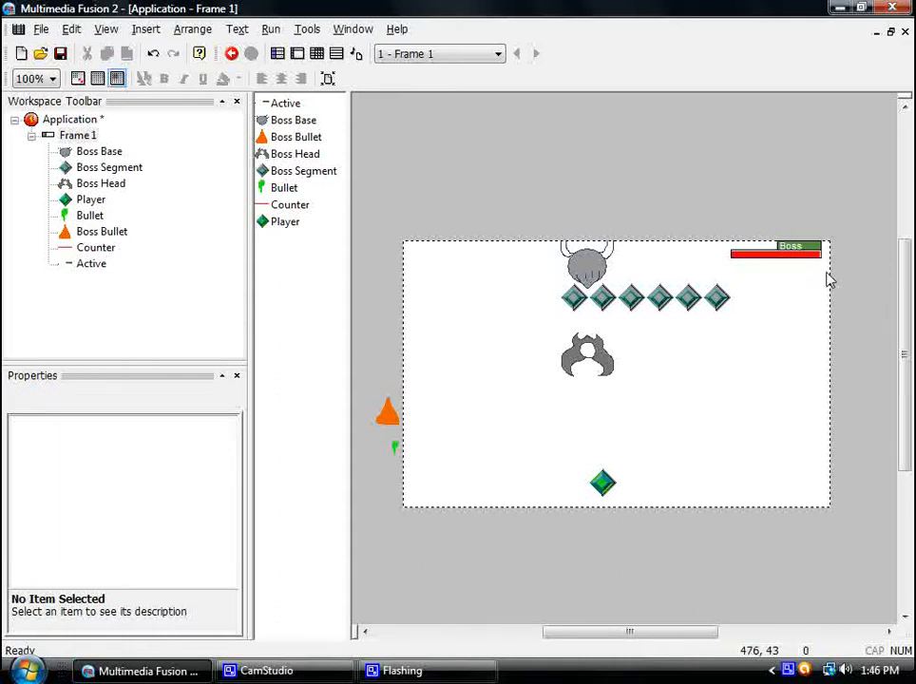
drag(817, 259, 819, 257)
click(808, 320)
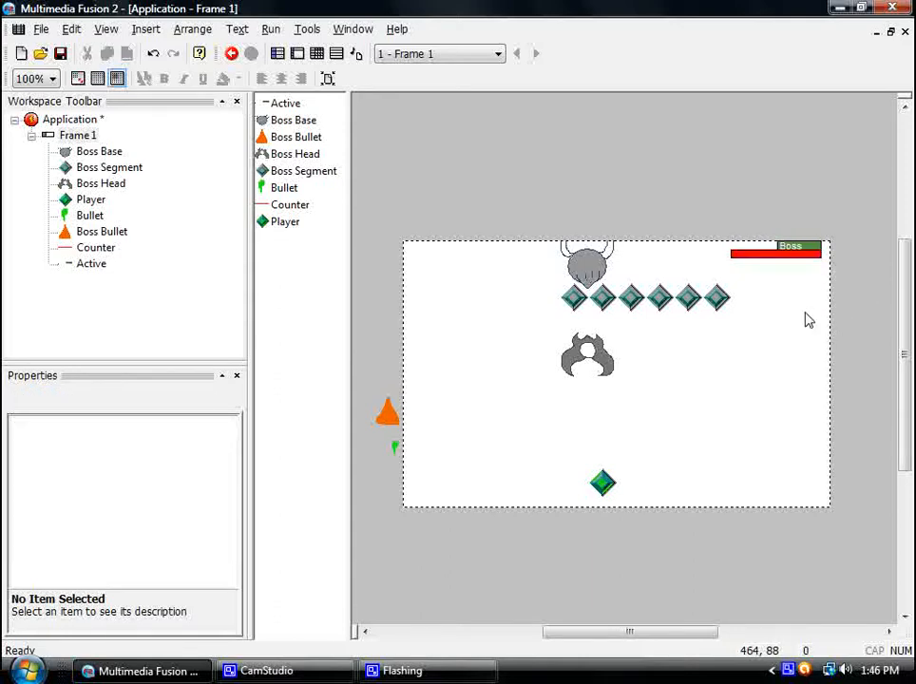
Rename the red counter as Boss Life Bar.
click(757, 261)
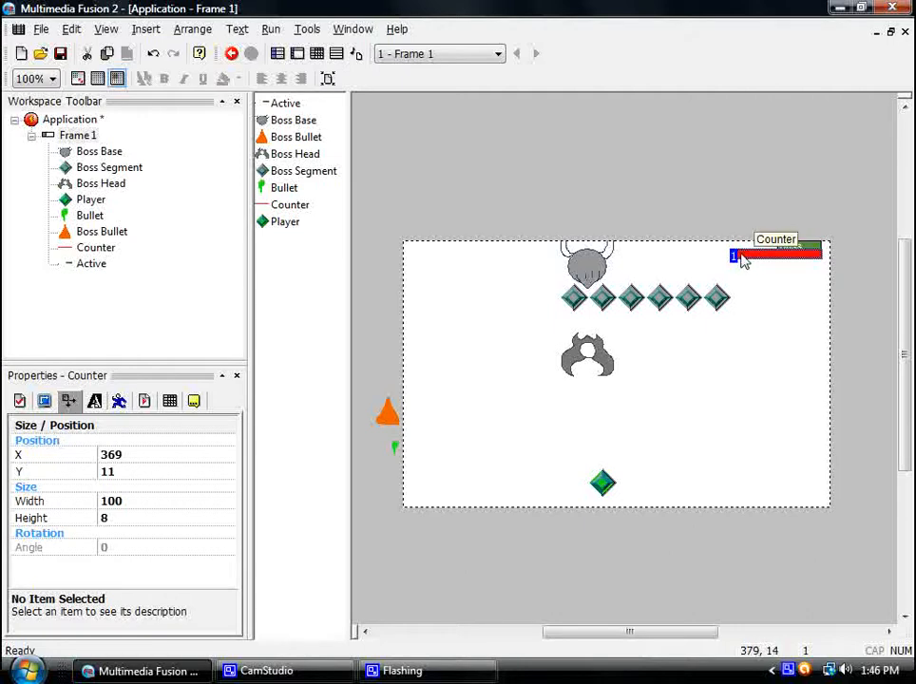
right_click(744, 260)
click(771, 326)
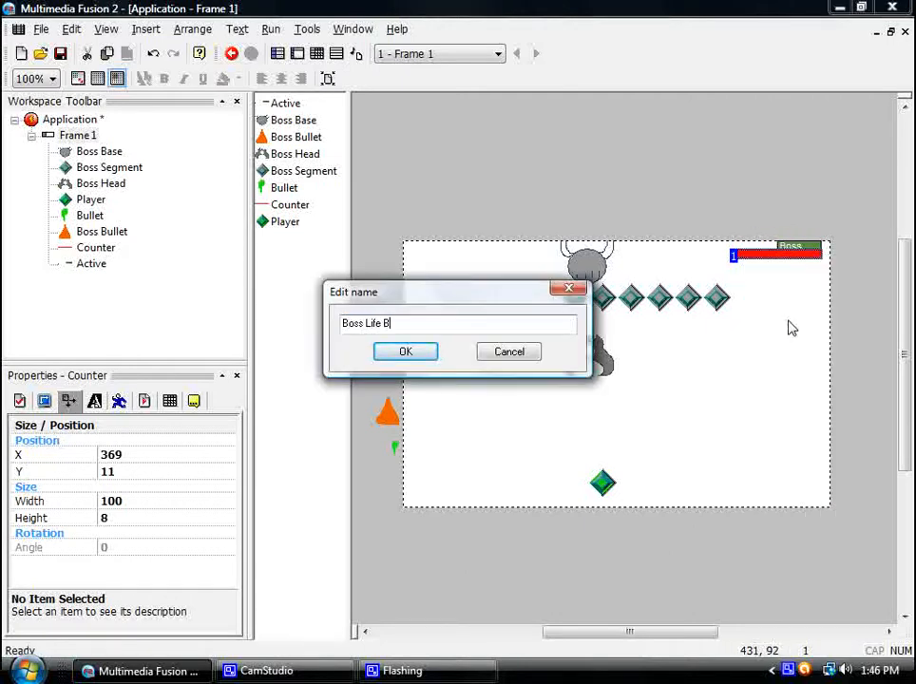
click(423, 353)
Rename the Active frame graphic as Boss Life Bar Holder.
right_click(791, 245)
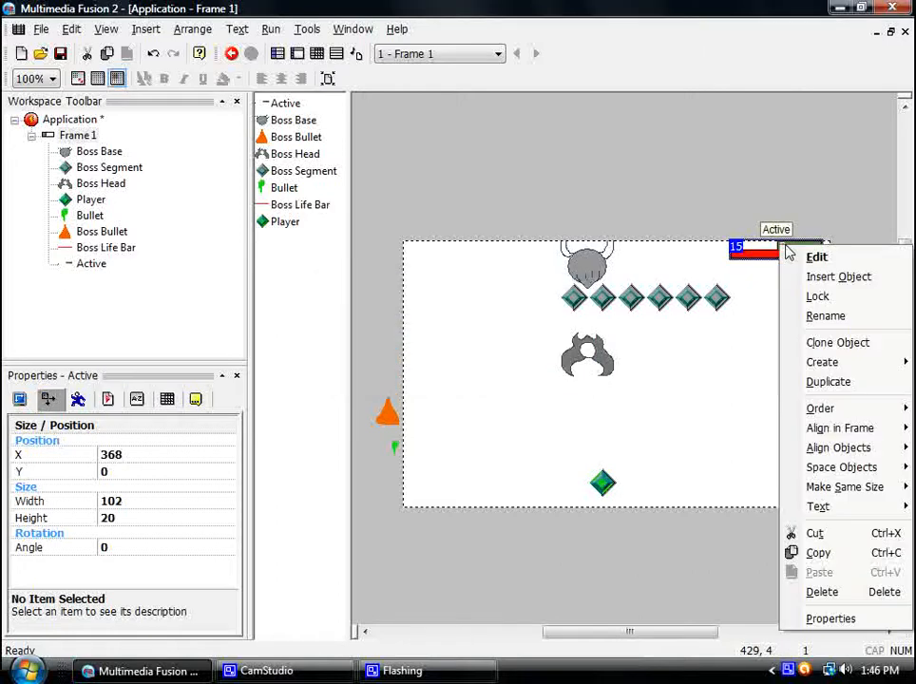
click(825, 321)
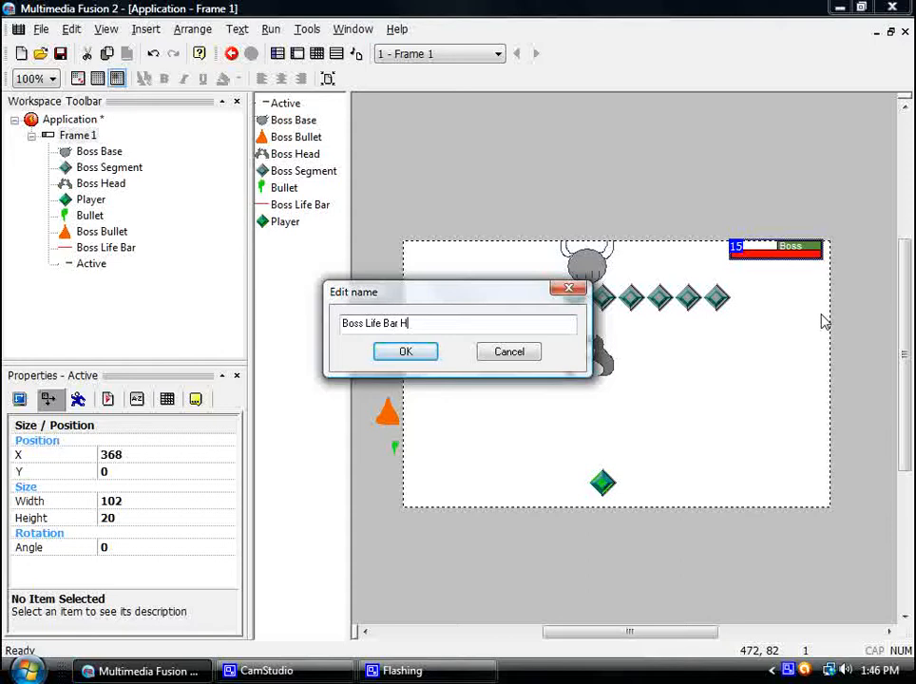
click(383, 347)
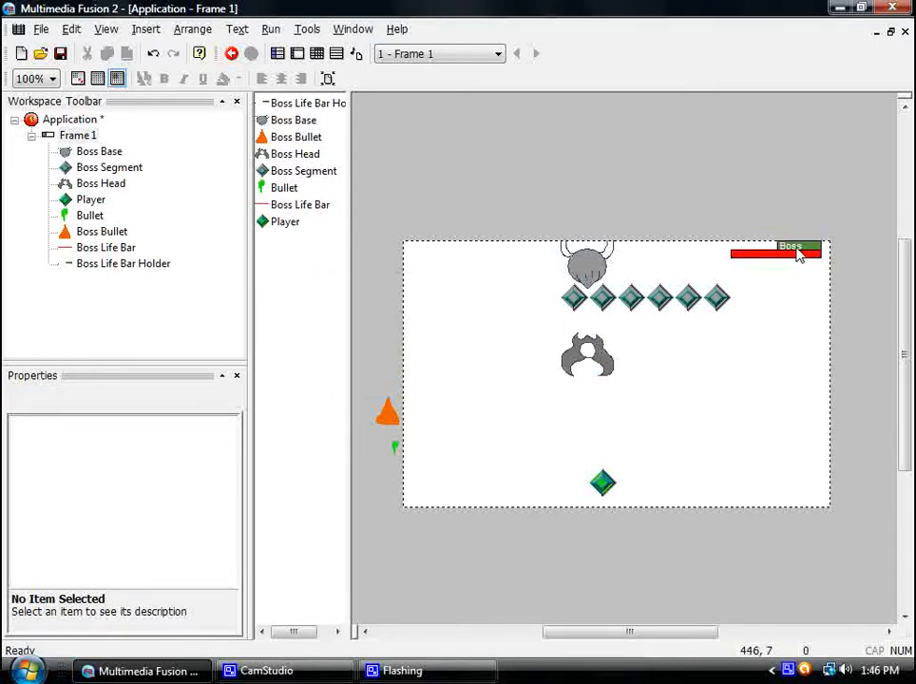
Round off the base of the Boss Bullet image by cutting away both lower corners with the transparent colour.
double_click(387, 418)
click(59, 147)
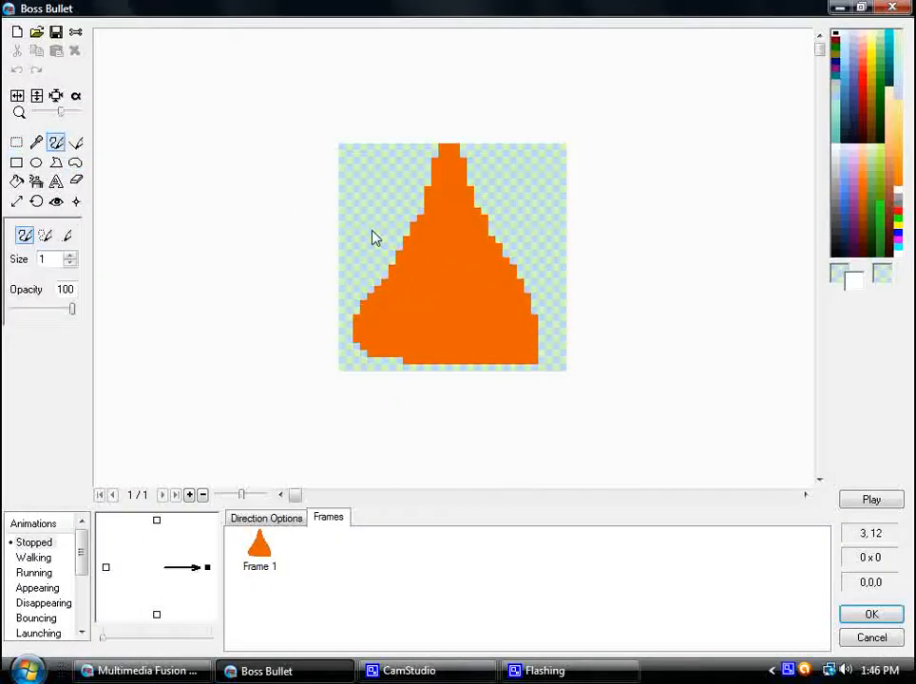
mouse_move(377, 282)
mouse_down()
mouse_move(438, 357)
mouse_move(520, 271)
mouse_move(527, 333)
mouse_up()
click(16, 181)
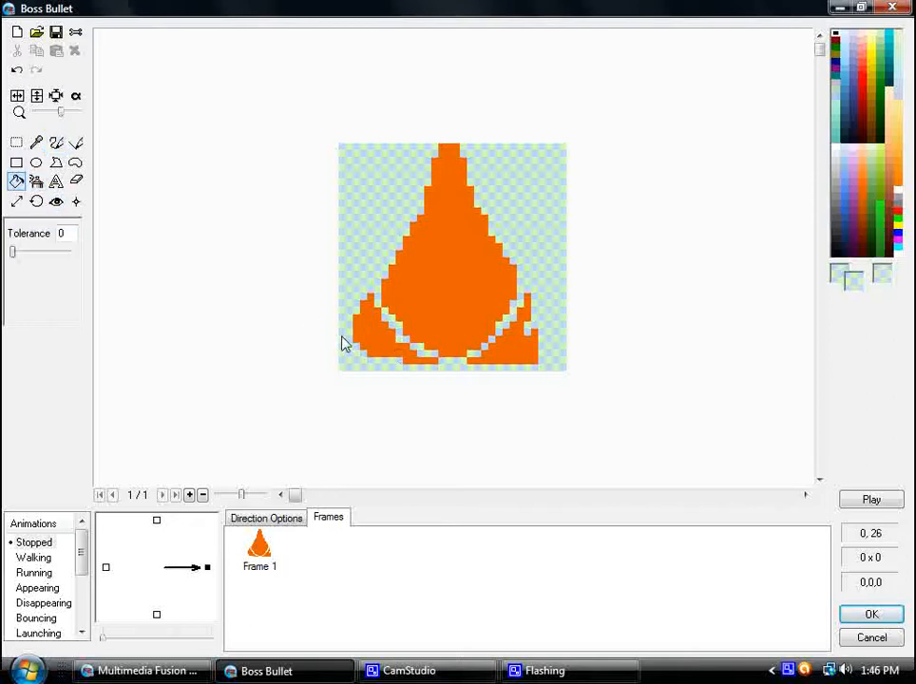
click(363, 344)
click(523, 355)
scroll(463, 371, down, 2)
scroll(133, 156, up, 2)
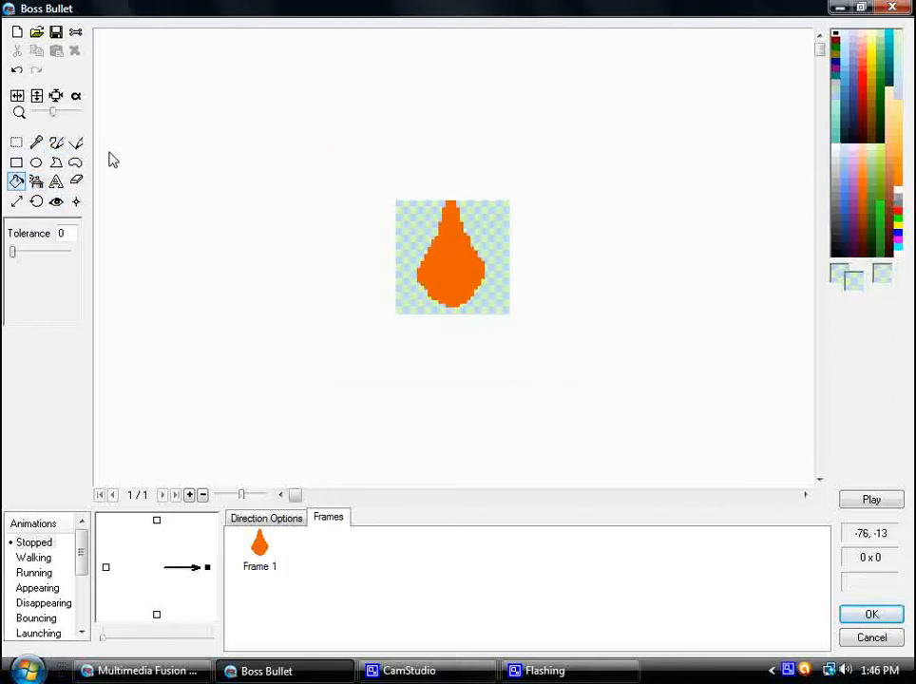
Narrow both sides of the Boss Bullet's upper tip with transparent pencil strokes and accept the image.
click(55, 142)
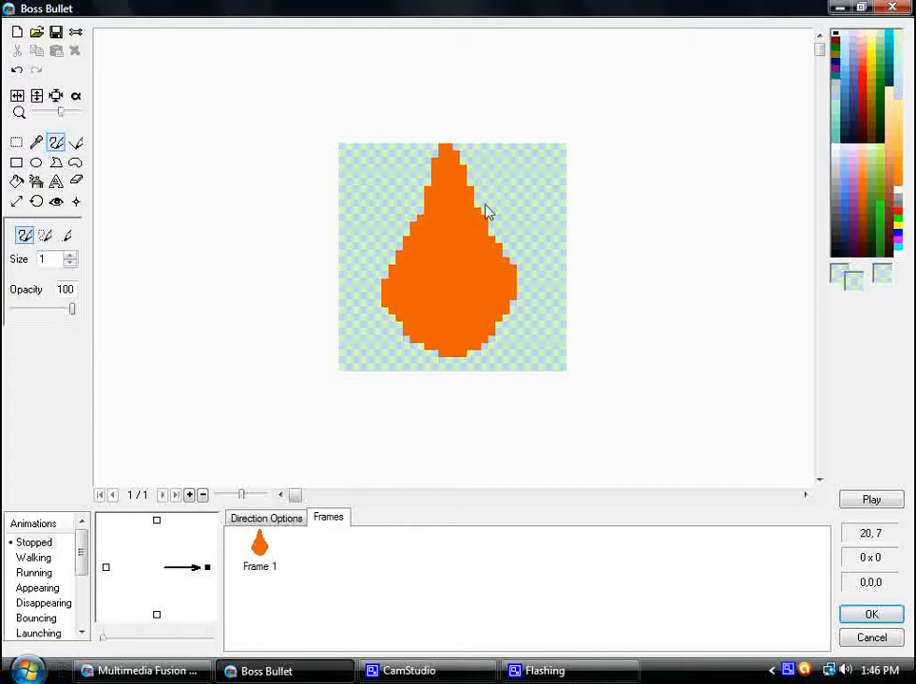
drag(448, 155, 423, 209)
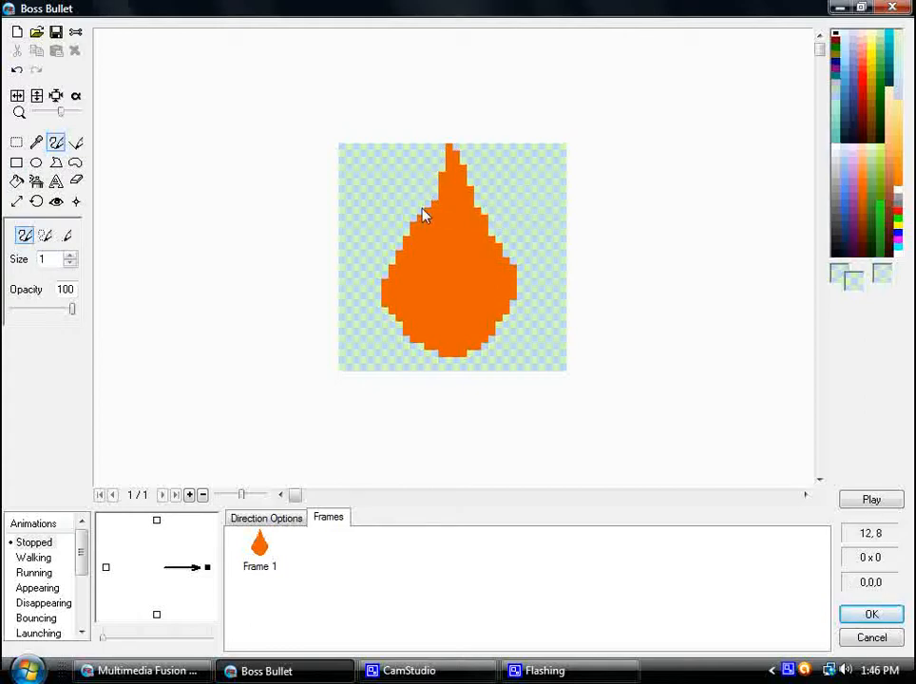
mouse_move(466, 155)
mouse_down()
mouse_move(486, 239)
mouse_move(461, 173)
mouse_up()
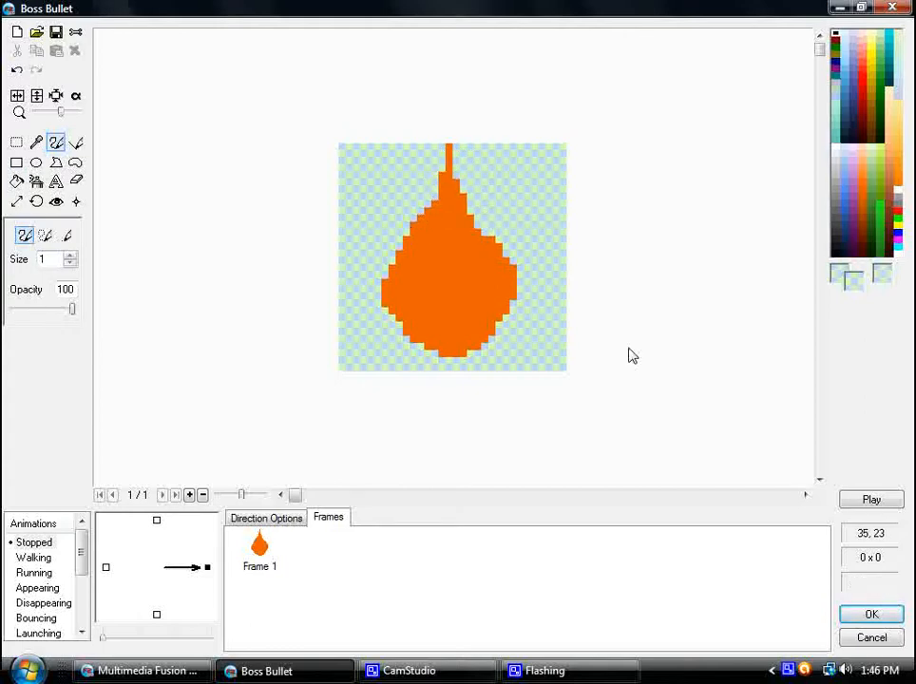
click(892, 619)
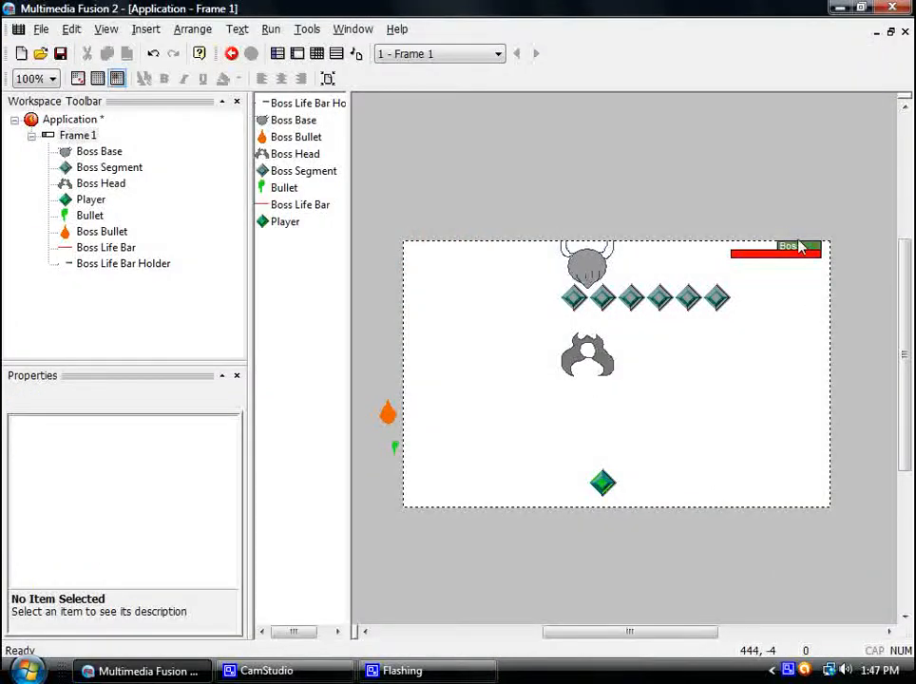
Move the life bar and its holder together away from the frame's upper edge, placing the holder at X 372, Y 6.
drag(844, 292, 722, 225)
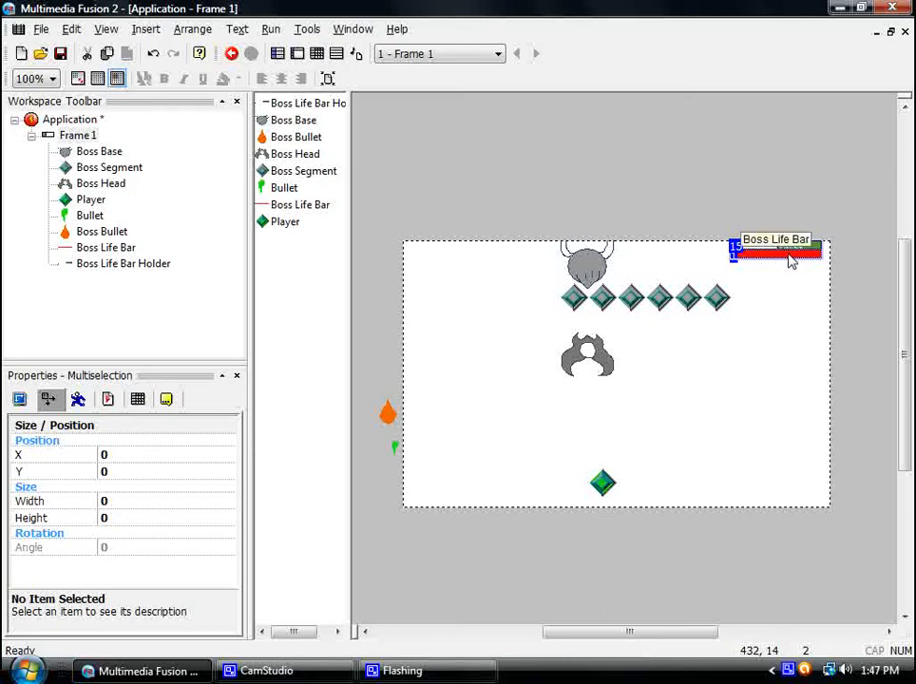
click(802, 254)
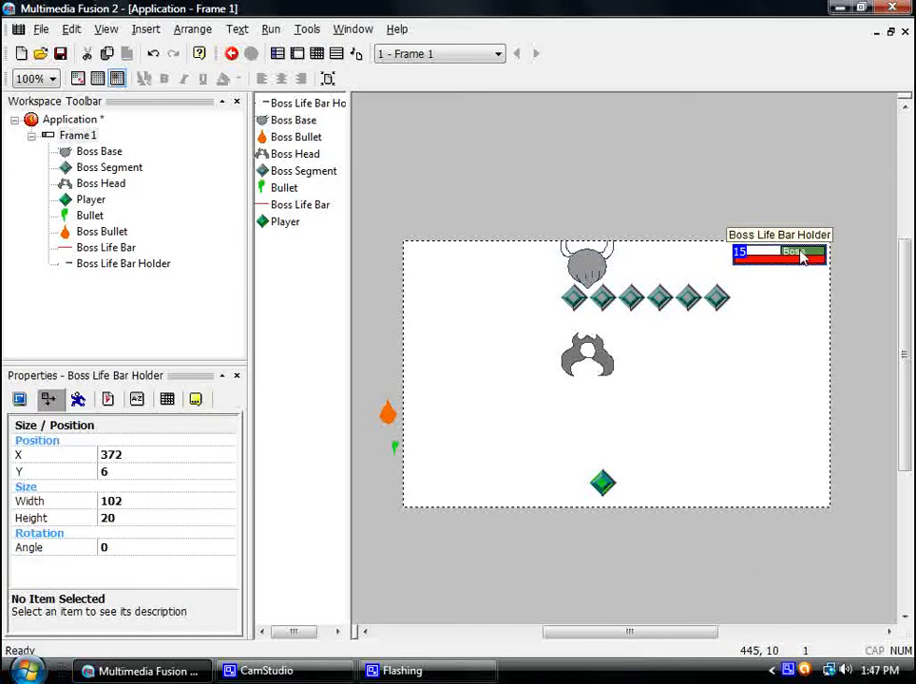
Examine the runtime and display options of the Boss Life Bar Holder and the Boss Life Bar.
click(78, 399)
click(106, 399)
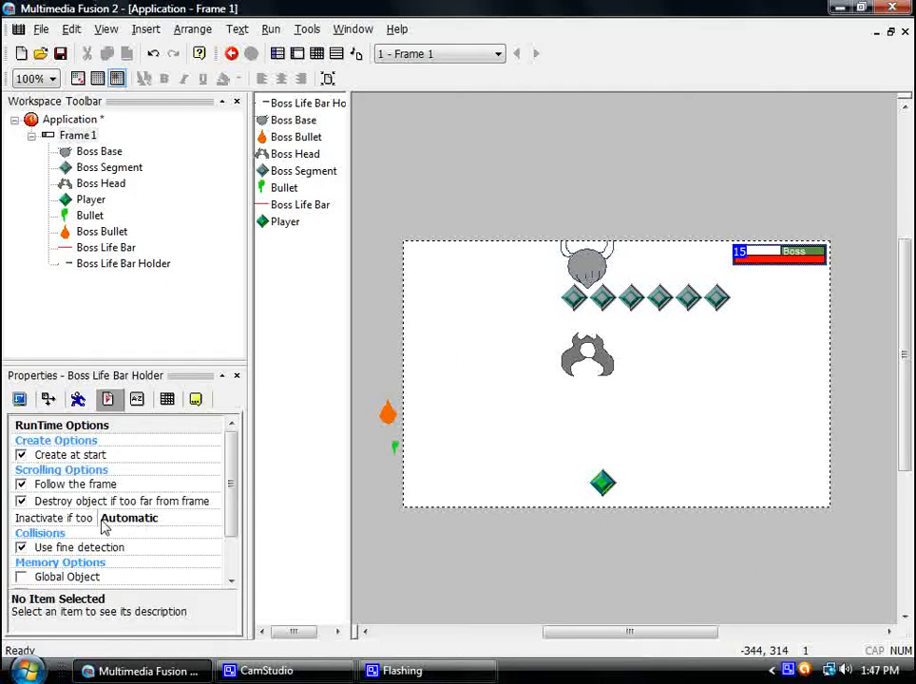
click(47, 401)
click(18, 402)
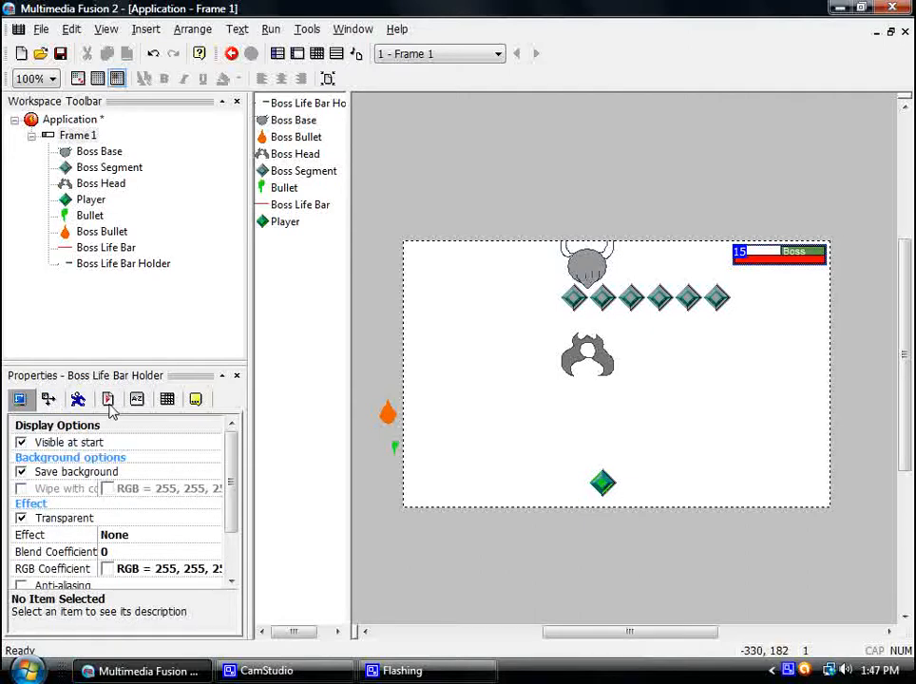
click(108, 403)
click(804, 264)
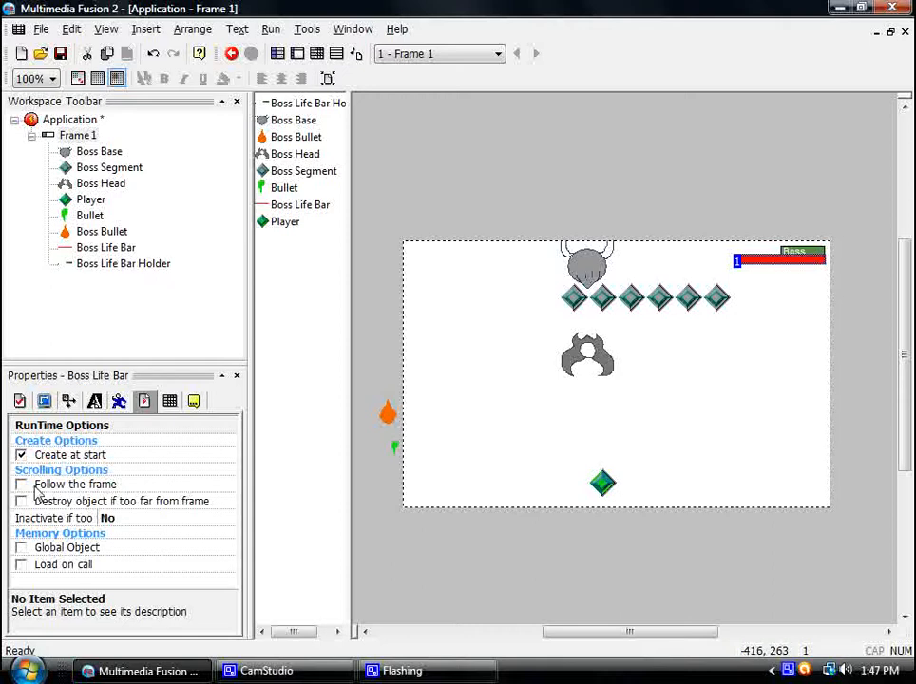
click(68, 401)
click(44, 401)
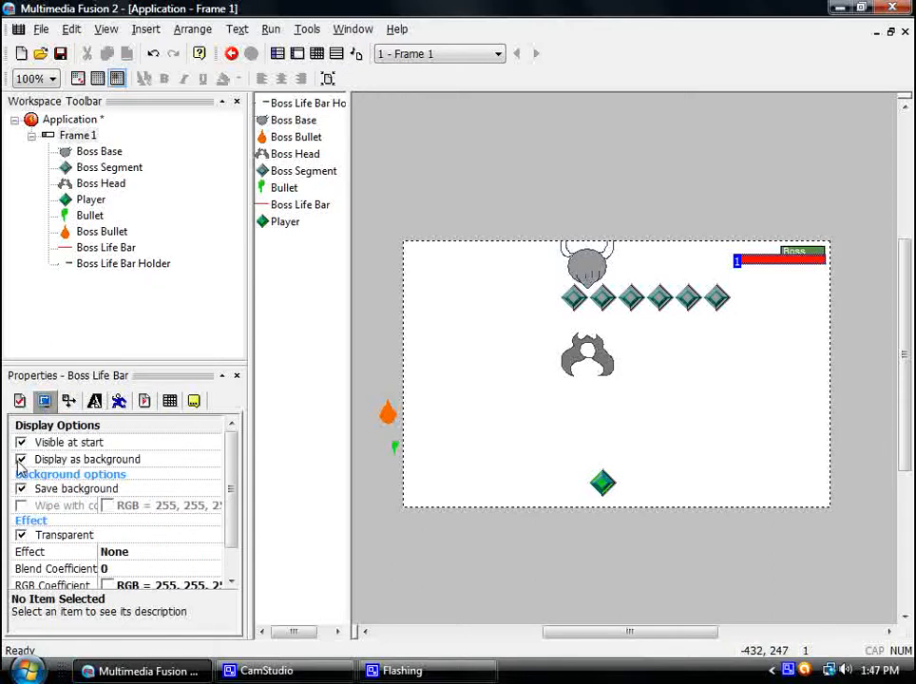
click(845, 302)
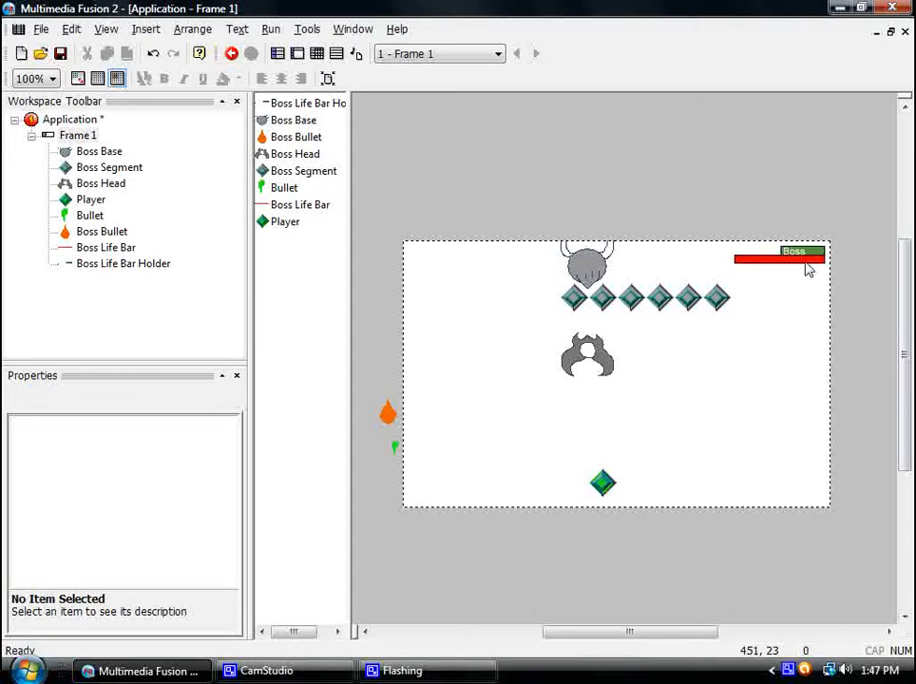
Adjust the stacking order of the overlapping Boss Life Bar and Boss Life Bar Holder, keeping the holder in front.
right_click(810, 267)
mouse_move(834, 430)
click(733, 427)
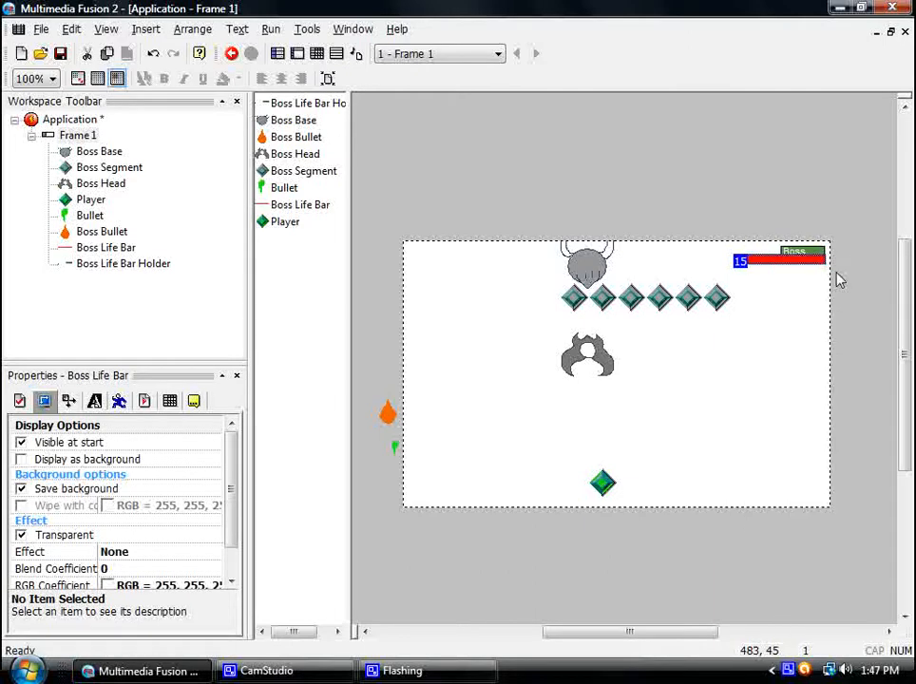
right_click(824, 259)
click(739, 421)
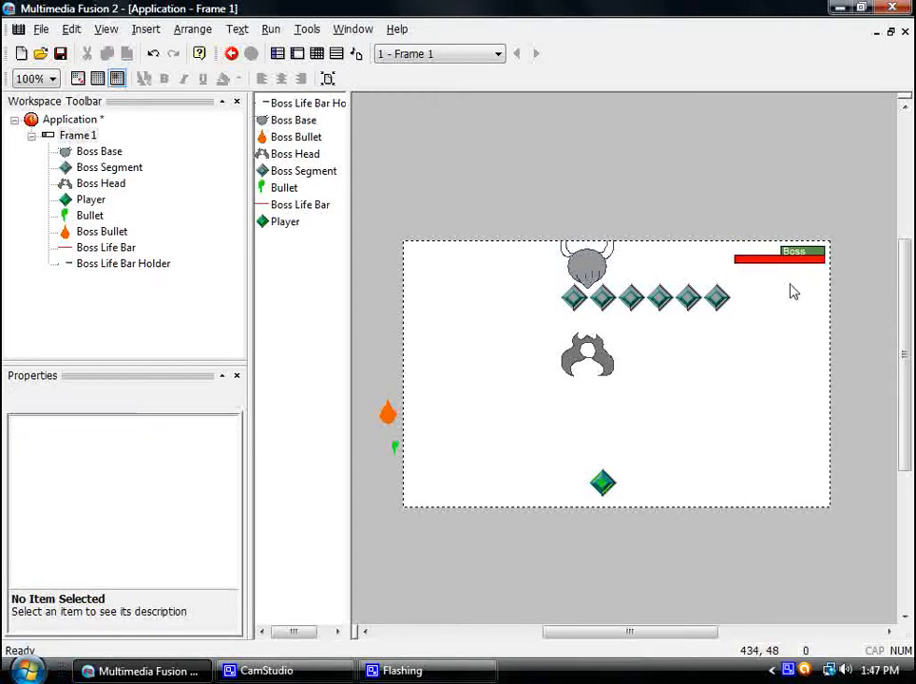
Pencil a short white highlight inside the bar outline at its left end in the Boss Life Bar Holder image.
click(745, 262)
double_click(813, 257)
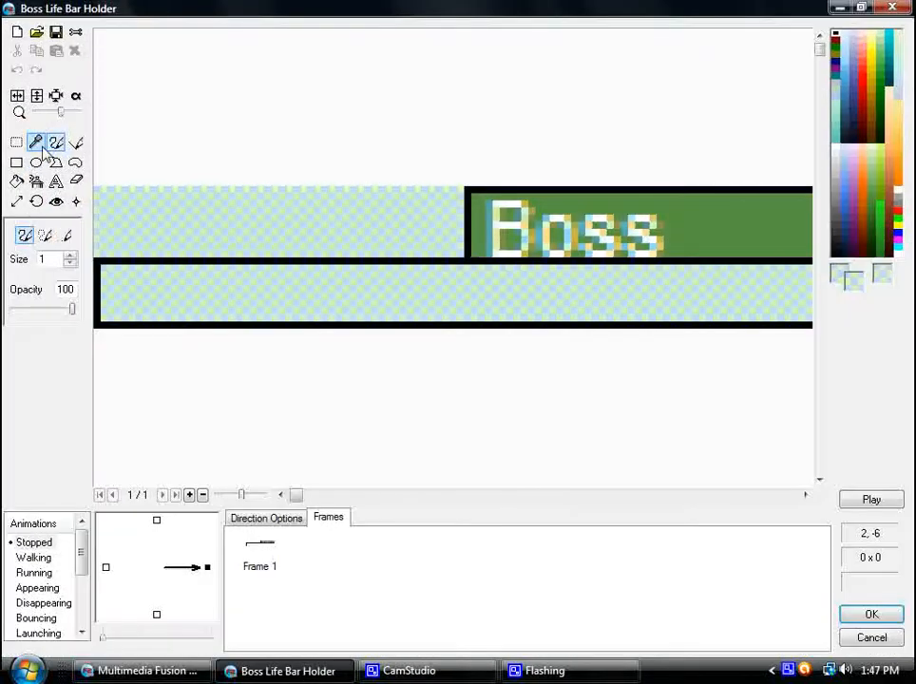
click(900, 253)
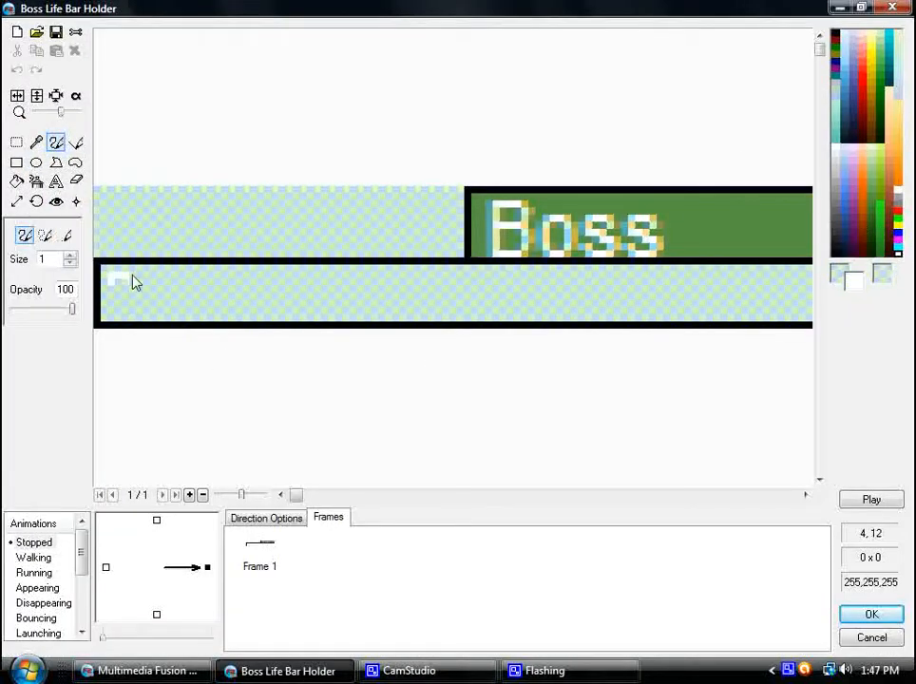
click(872, 615)
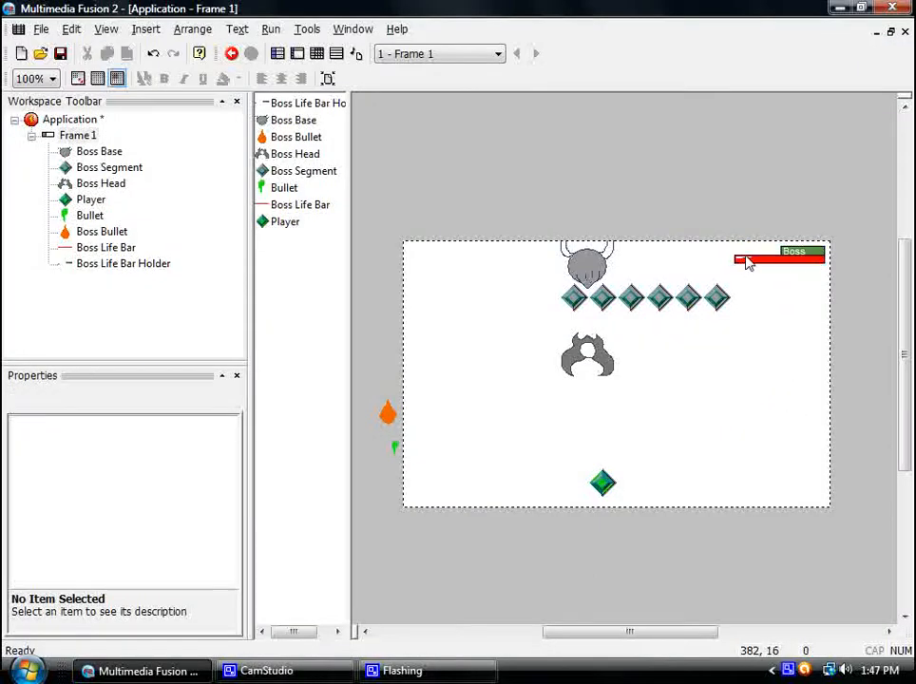
Extend the white highlight with a straight line along the bar opening of the Boss Life Bar Holder image.
double_click(817, 258)
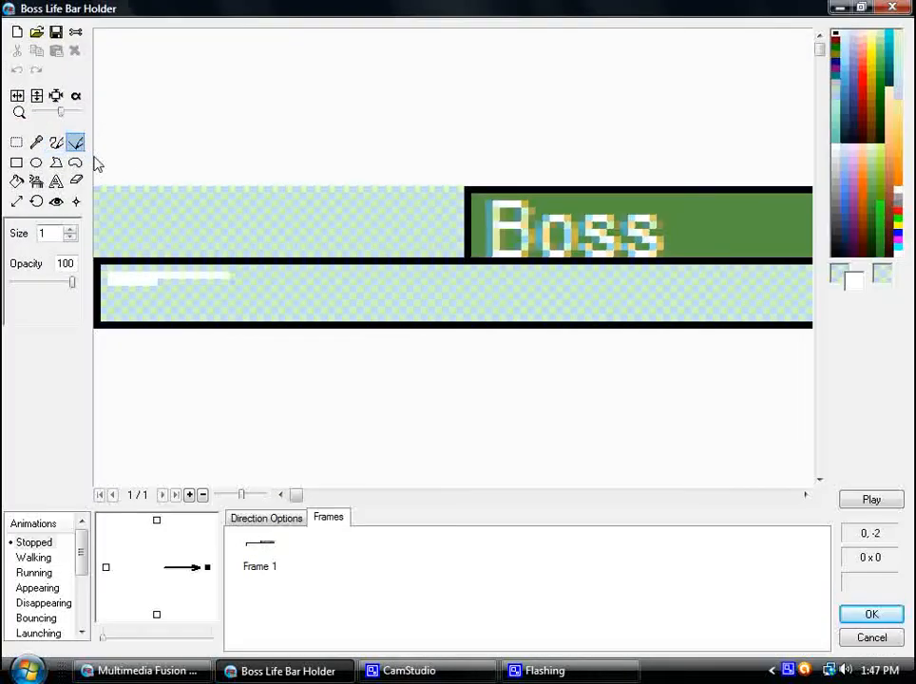
drag(228, 282, 746, 281)
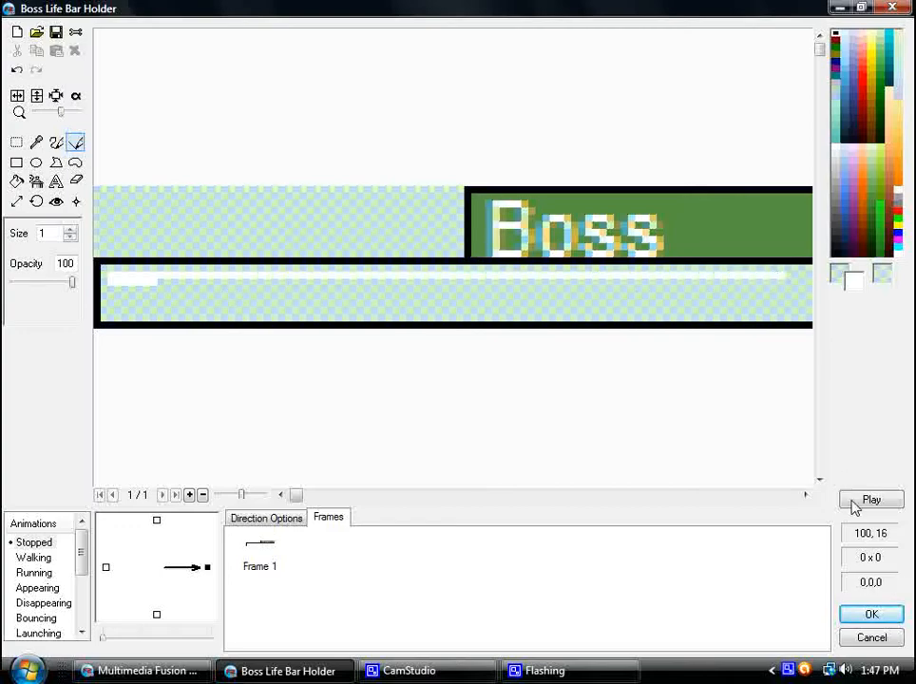
click(872, 612)
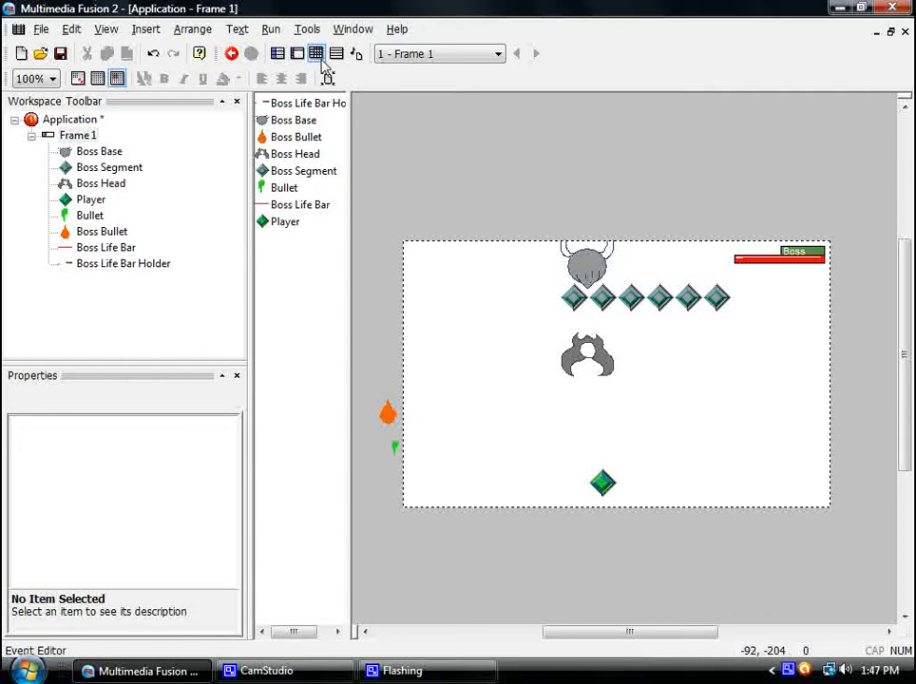
Set the Boss Base's HP alterable value to 400.
click(589, 273)
click(137, 399)
click(113, 488)
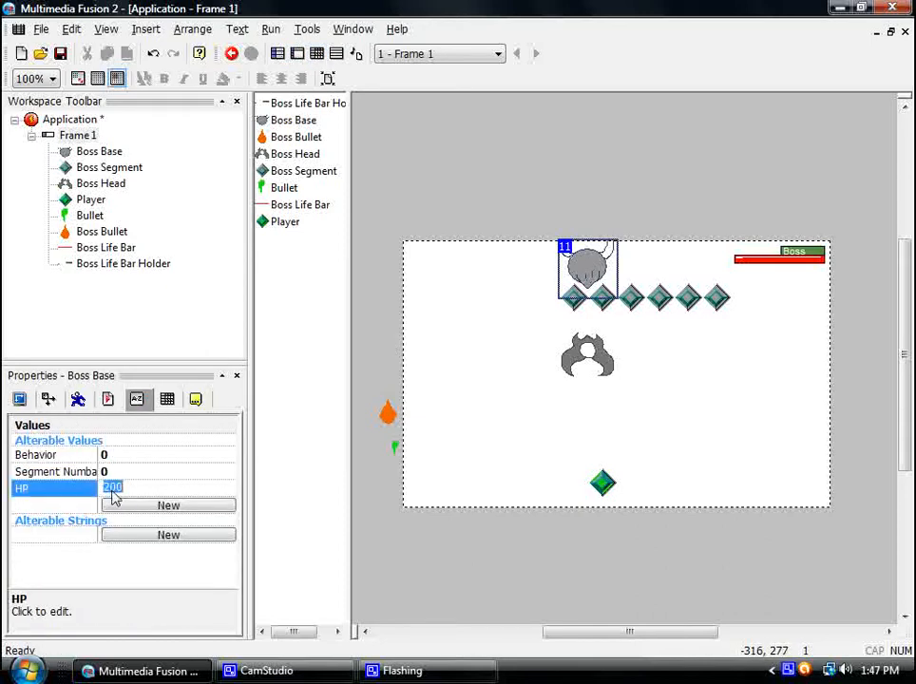
text(4)
click(139, 560)
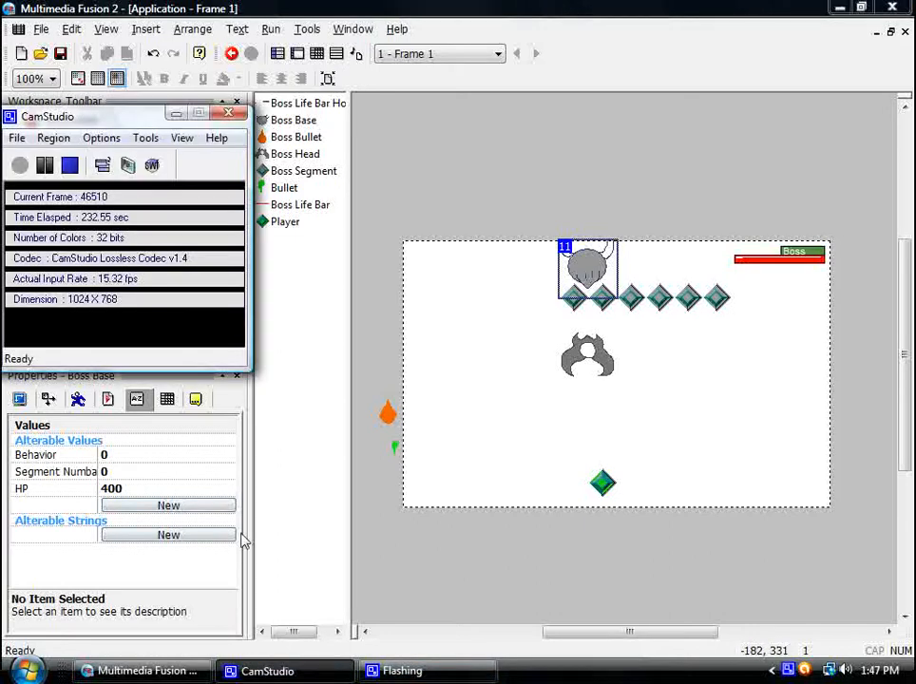
Set the Boss Base's HP alterable value to 200.
click(132, 490)
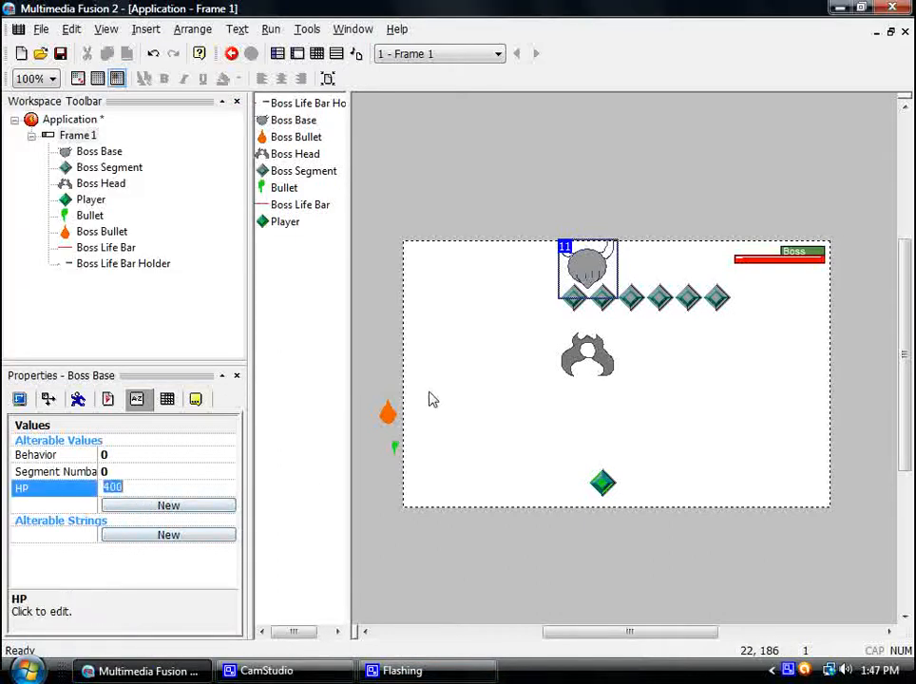
click(95, 567)
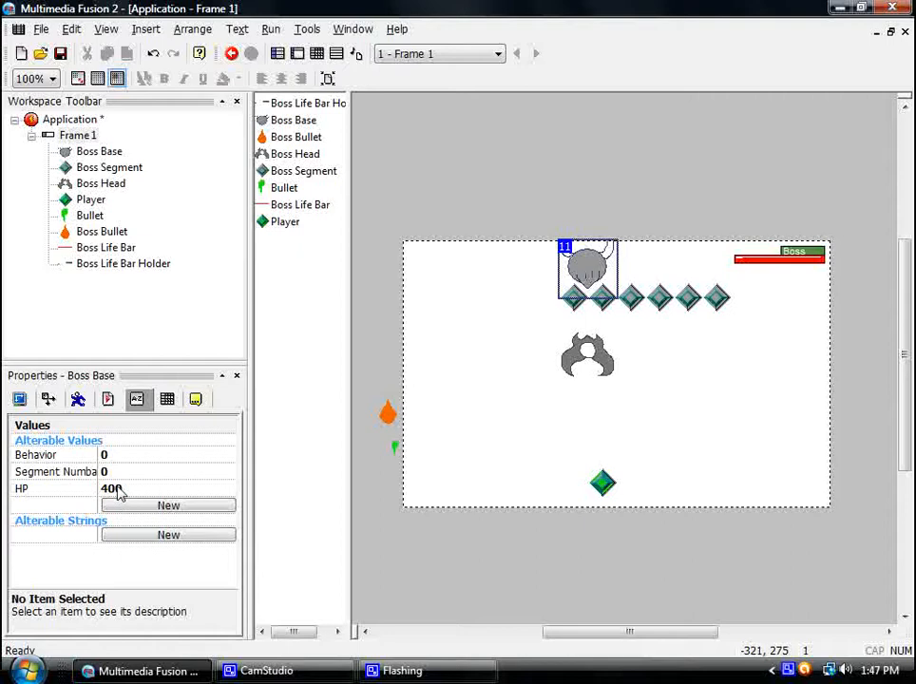
click(114, 490)
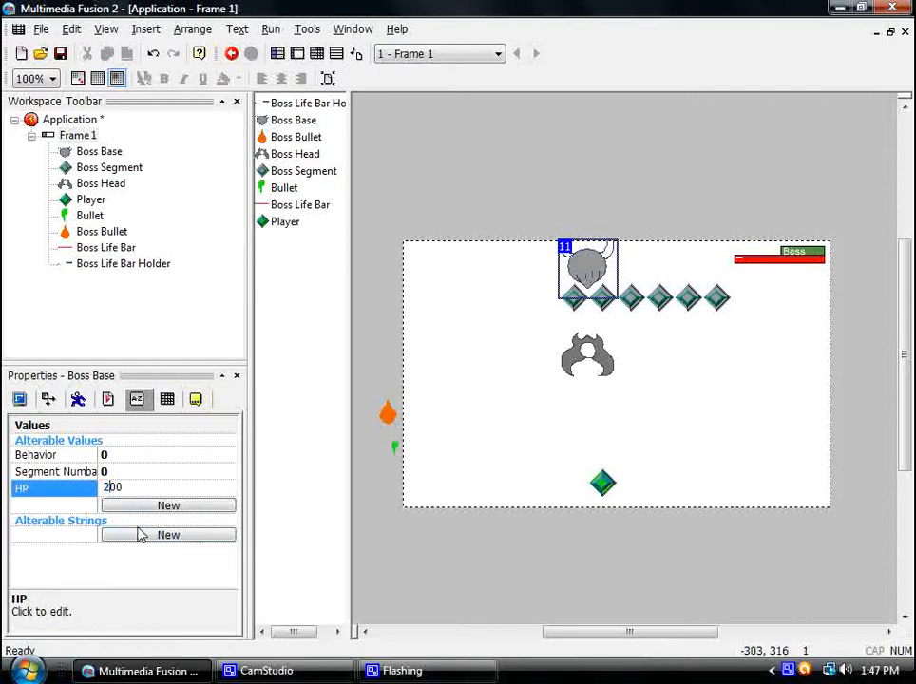
click(203, 582)
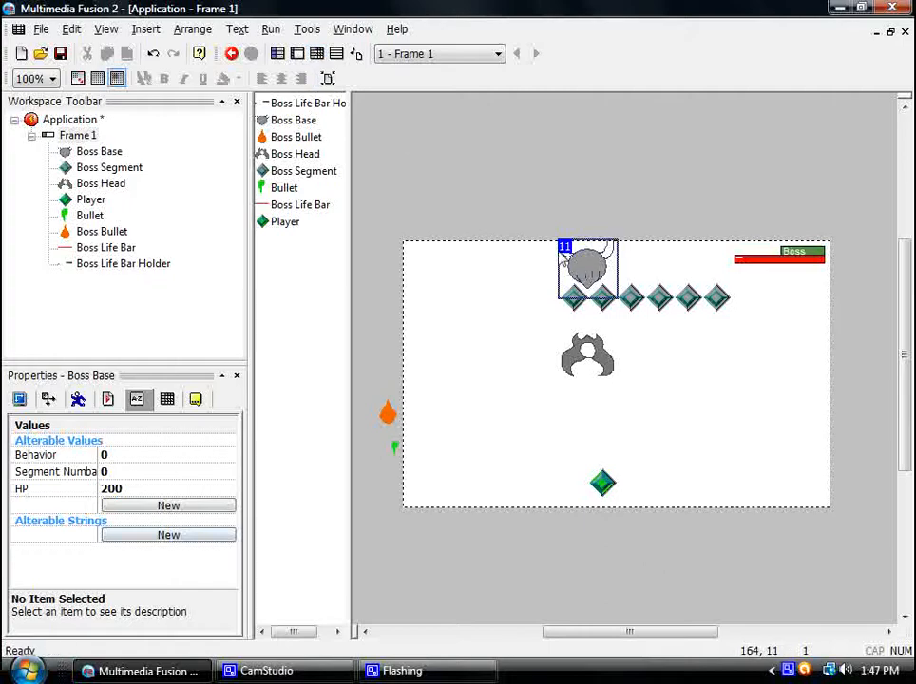
Try filling the Boss Base's grey face with a lighter grey in its Stopped animation, and undo the fill.
click(605, 267)
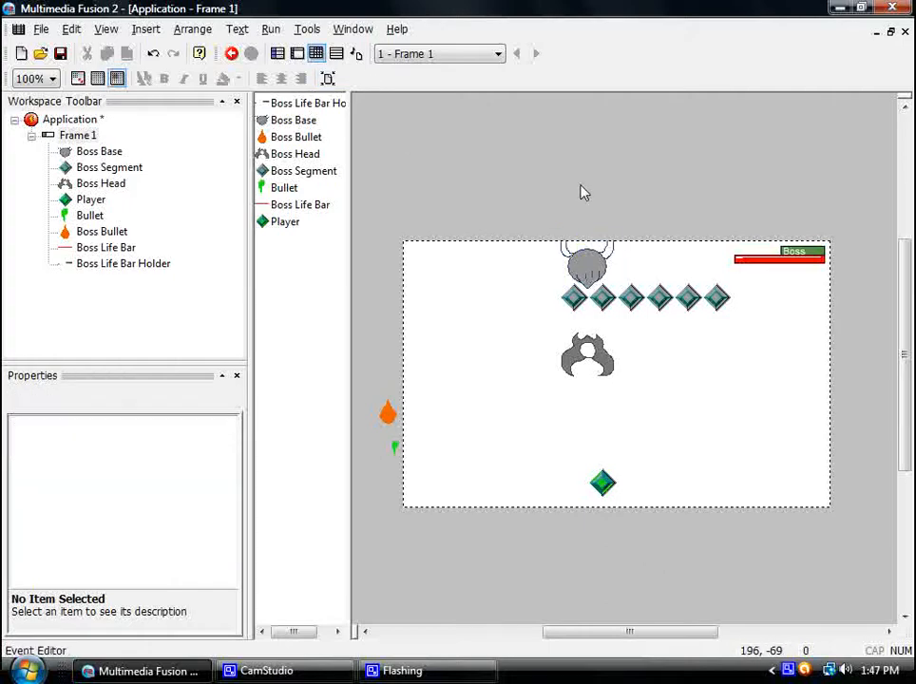
double_click(586, 265)
click(17, 180)
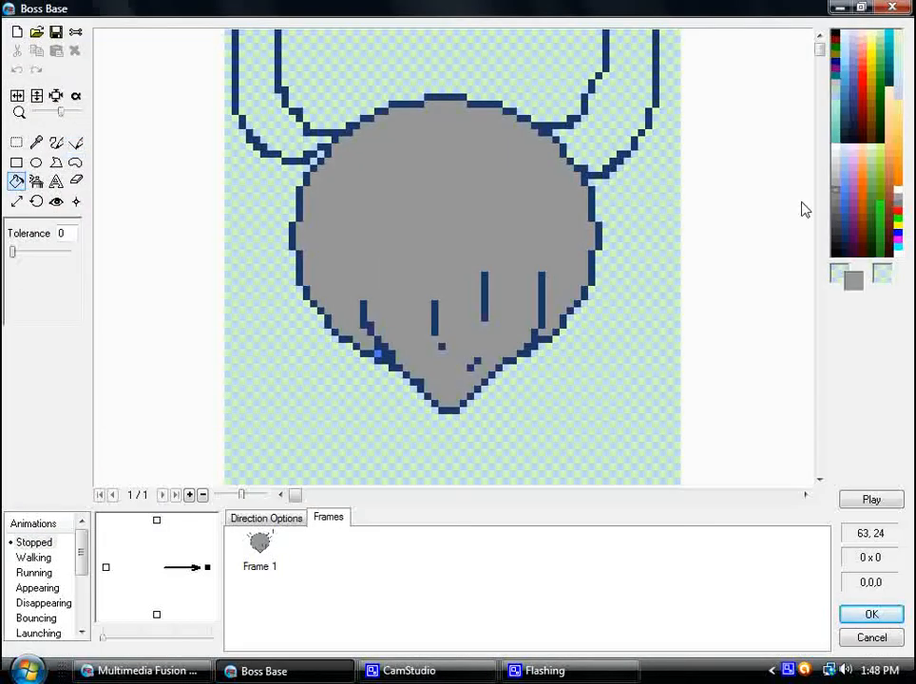
click(504, 205)
scroll(556, 387, down, 2)
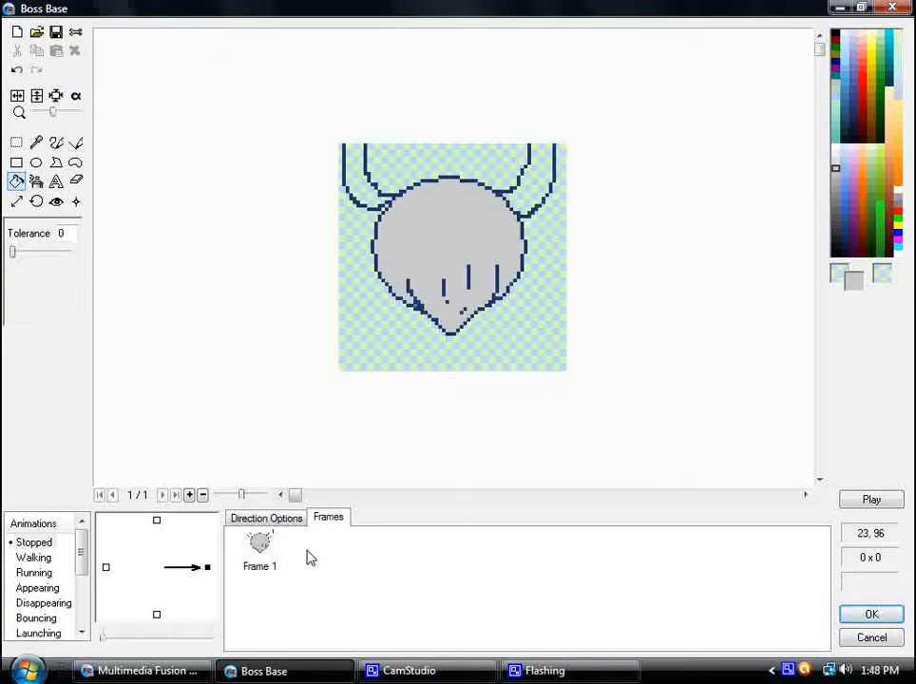
key(ctrl+z)
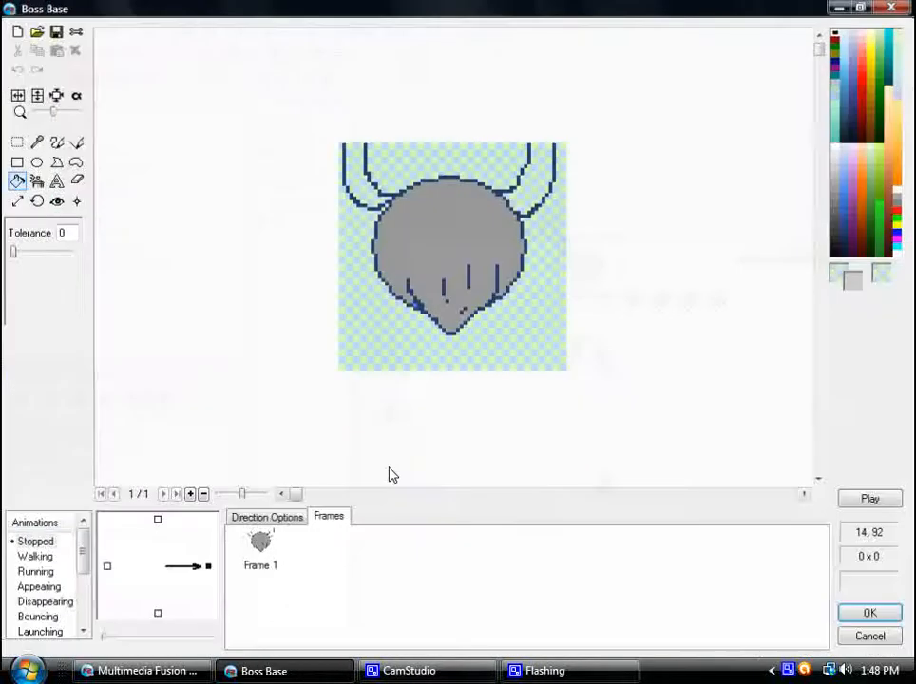
Copy the Boss Base's Stopped frame and add a new animation named Flashing to the object.
right_click(259, 547)
click(299, 492)
scroll(89, 579, down, 3)
right_click(55, 638)
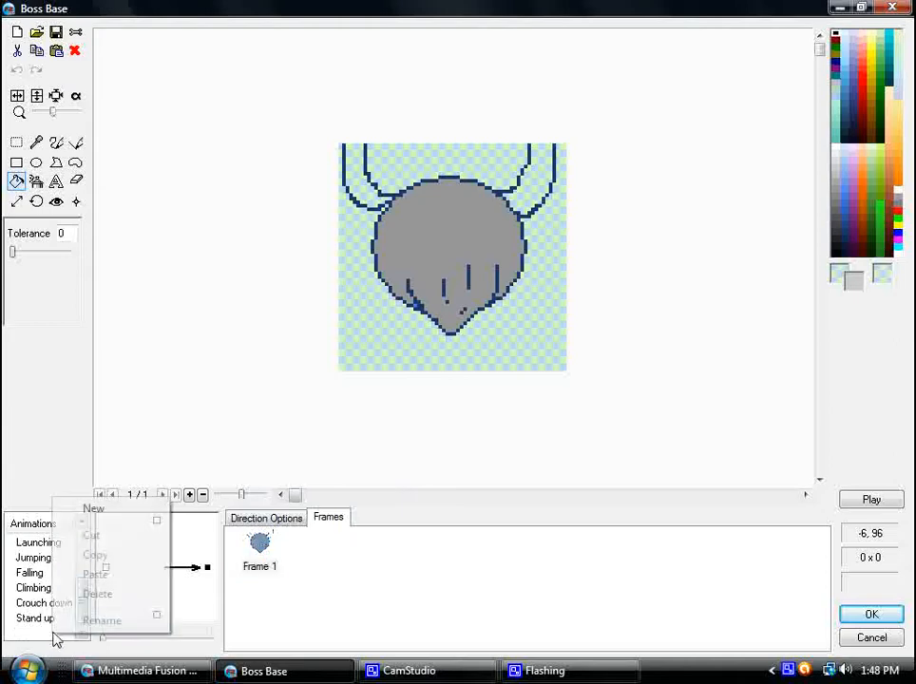
click(133, 526)
text(Flashing)
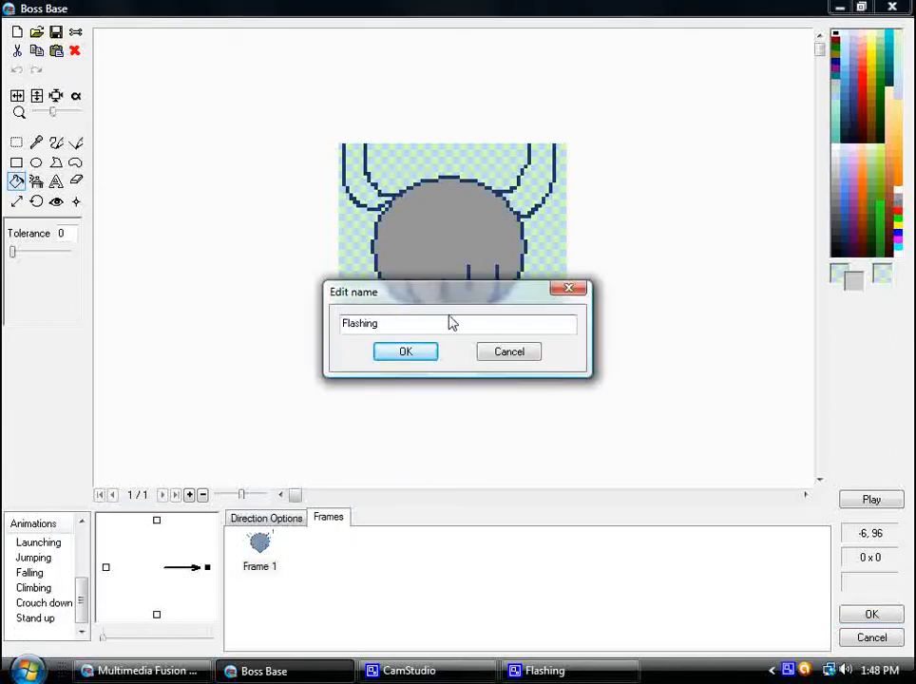
key(Return)
Paste the copied frame into the Boss Base's Flashing animation, delete the default diamond frame, and accept the image.
right_click(327, 591)
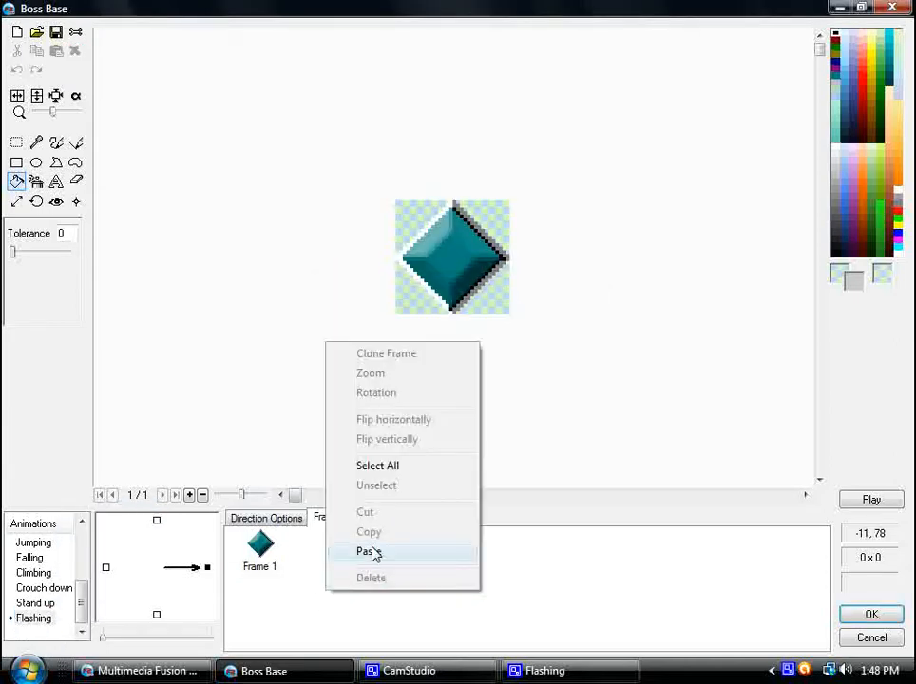
click(375, 552)
click(266, 552)
right_click(266, 552)
click(309, 539)
click(494, 375)
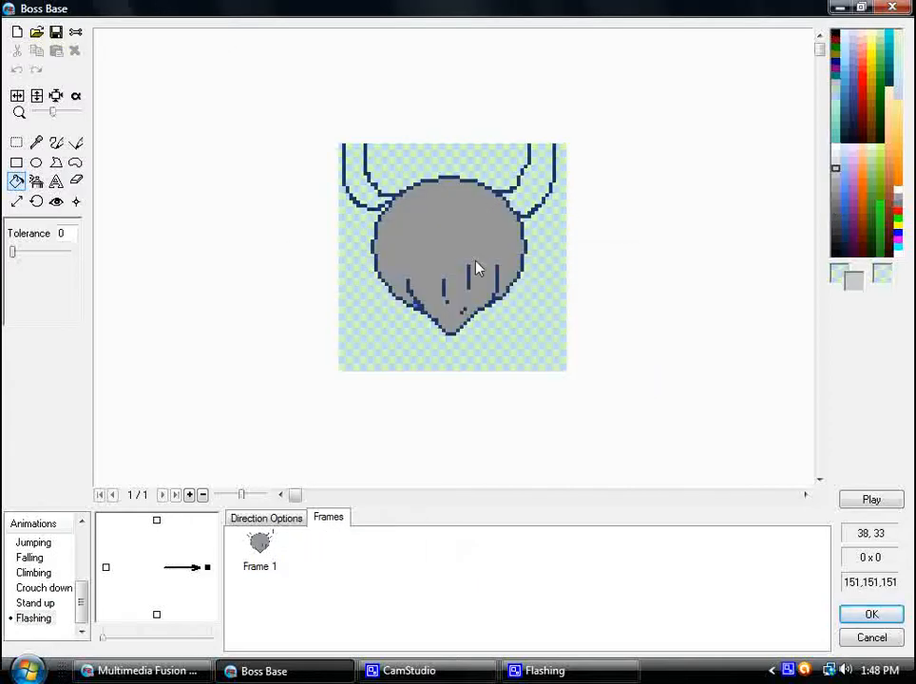
click(891, 611)
Copy the Boss Head's Stopped frame and add a new animation named Flashing to the object.
click(595, 355)
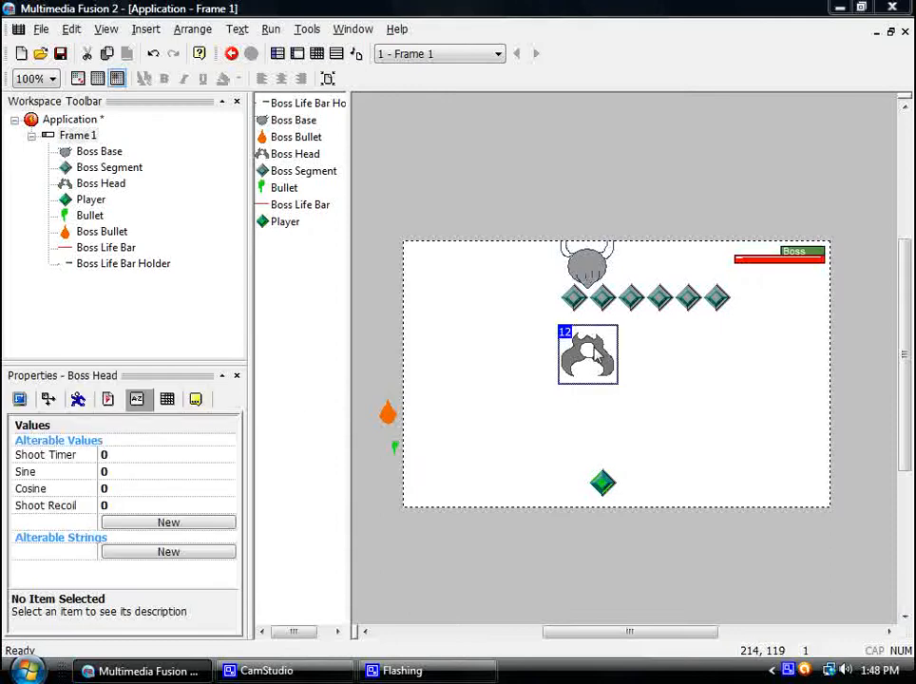
double_click(595, 356)
right_click(259, 556)
click(85, 563)
scroll(54, 627, down, 2)
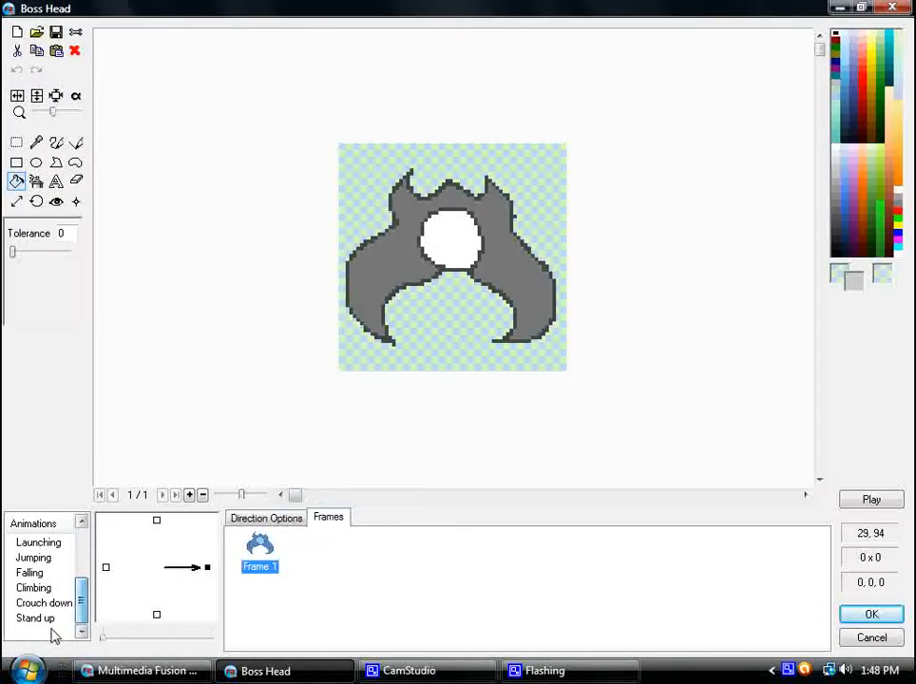
right_click(54, 634)
click(125, 518)
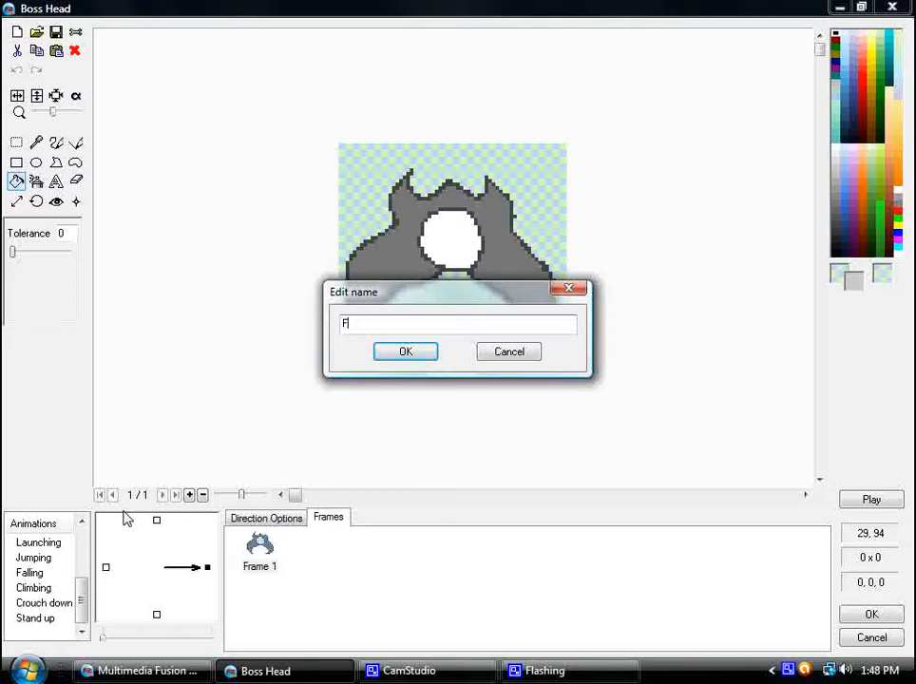
click(406, 353)
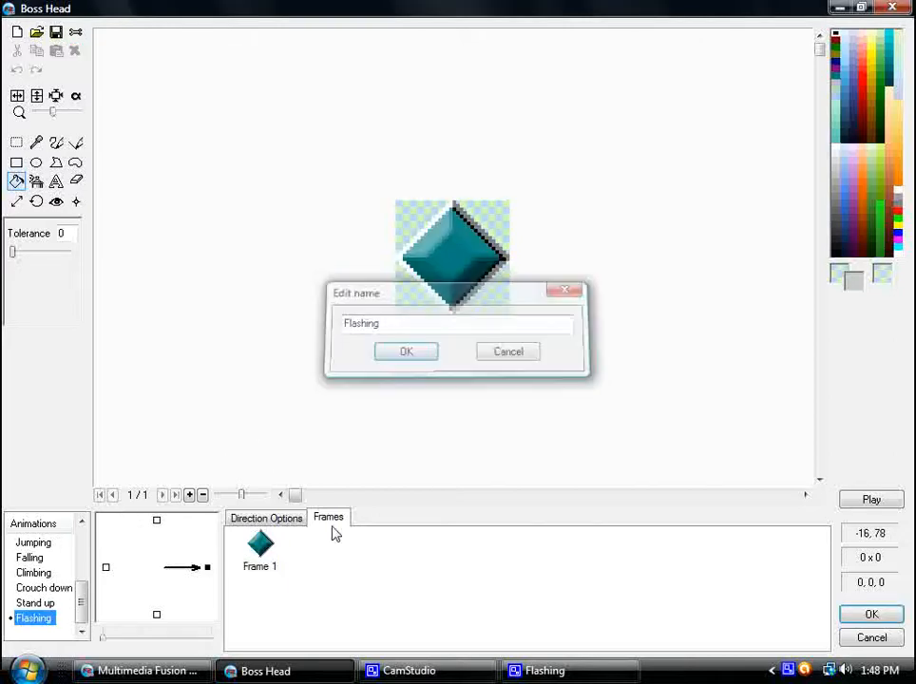
Replace the default frame of the Boss Head's Flashing animation with the copied frame and fill its body with lighter grey.
right_click(333, 576)
click(368, 542)
right_click(262, 548)
click(321, 534)
click(486, 379)
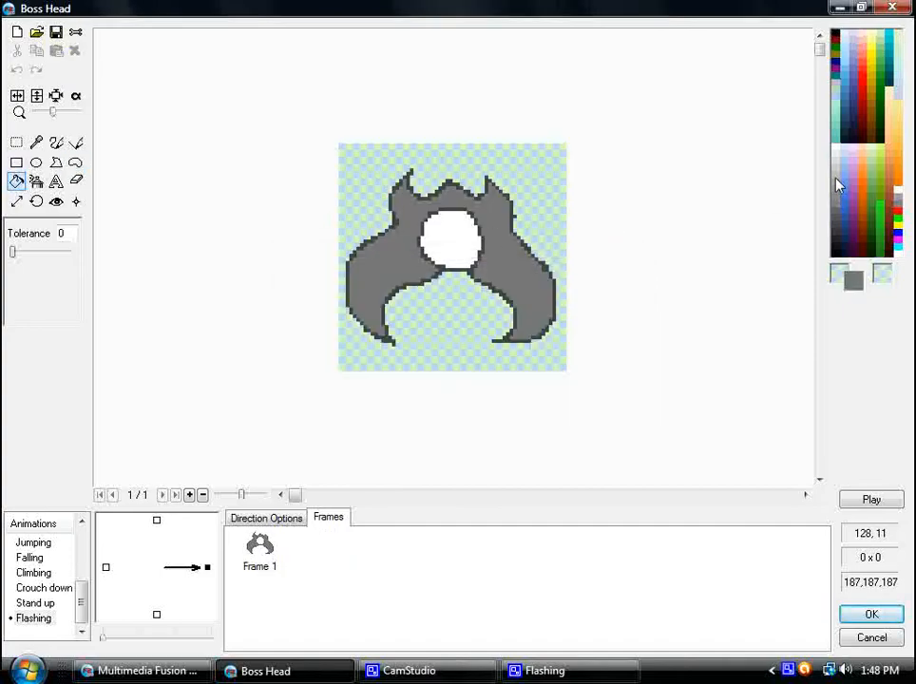
click(517, 264)
click(889, 619)
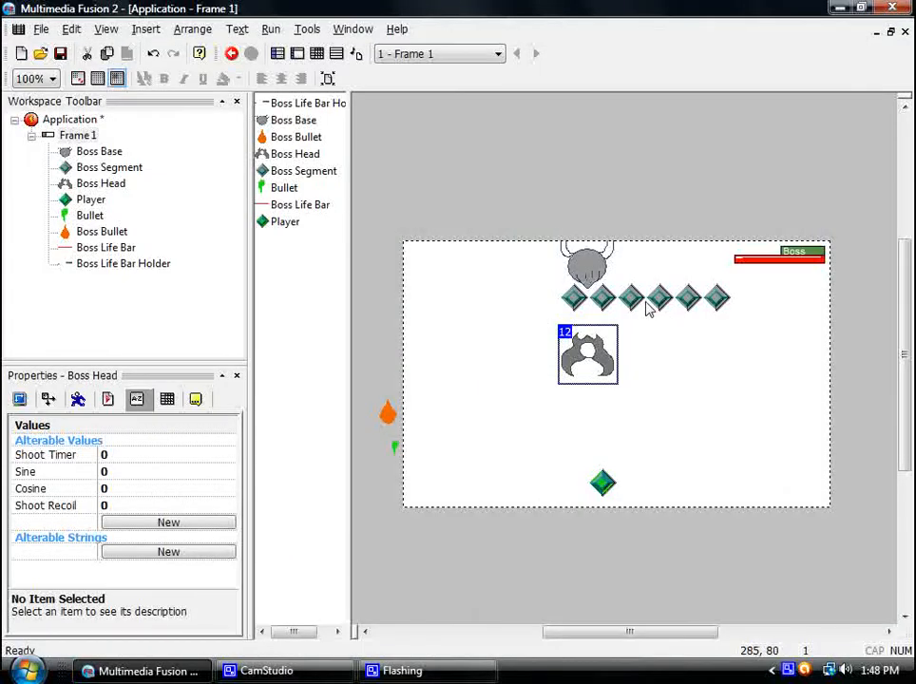
Add a new animation named Flashing to the Boss Segment.
double_click(630, 299)
drag(85, 561, 37, 640)
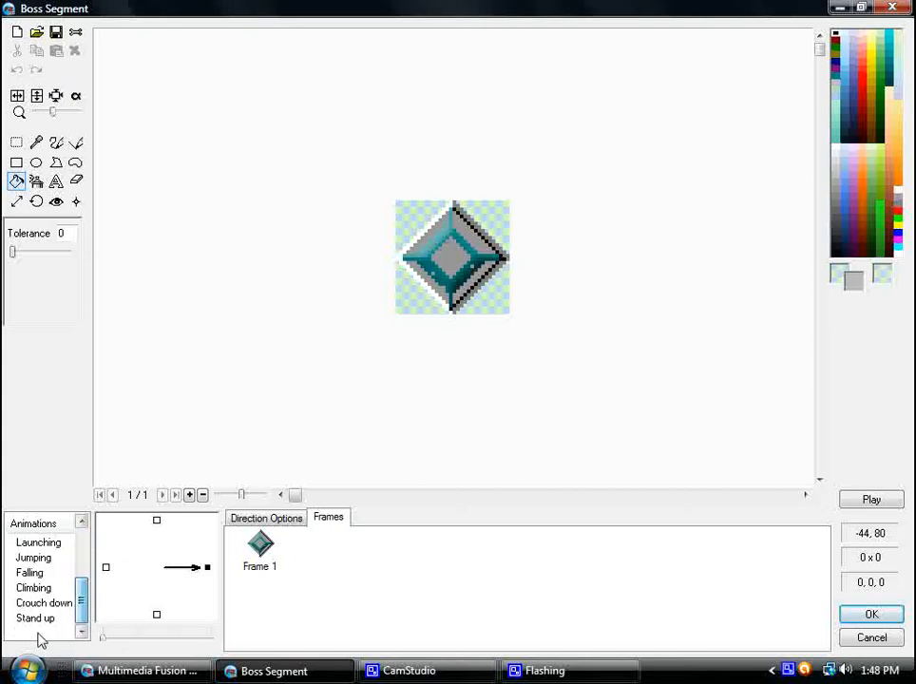
right_click(37, 640)
click(114, 513)
text(Flashing)
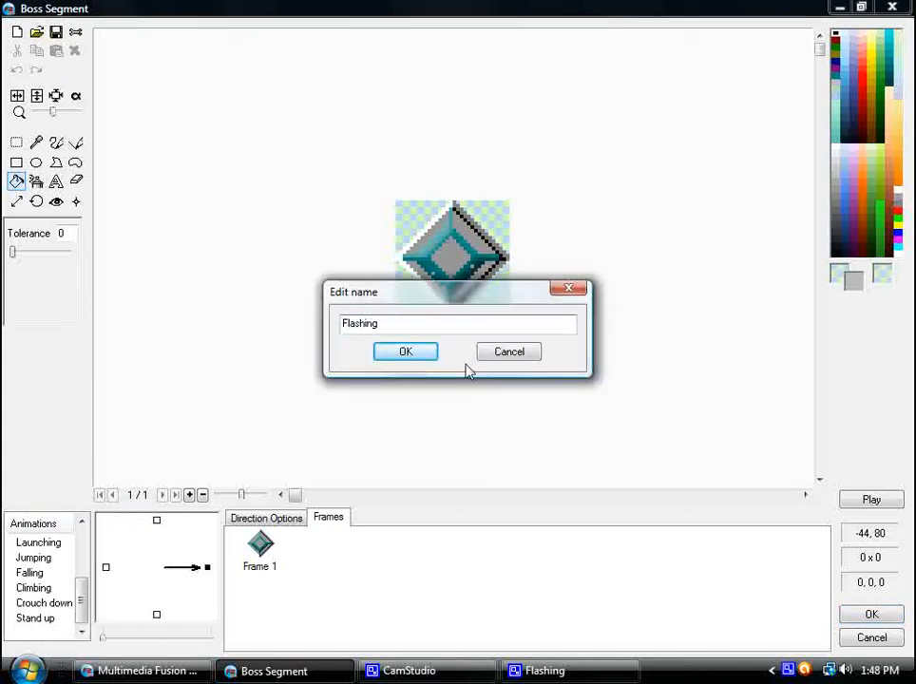
key(Return)
Copy the frame of the Boss Segment's Stopped animation.
scroll(67, 548, up, 3)
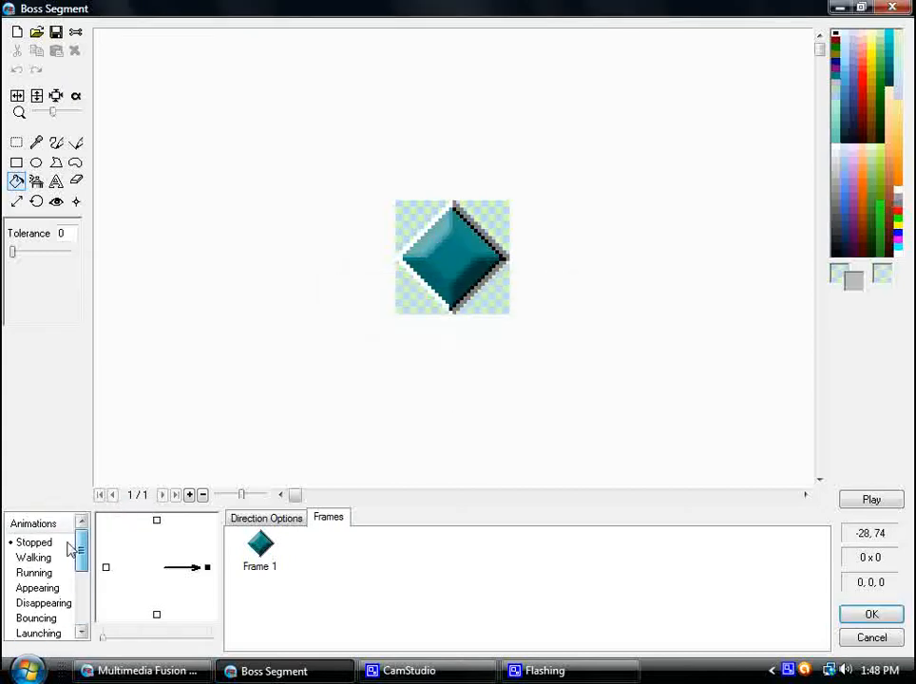
click(66, 544)
right_click(251, 547)
click(316, 488)
Paste the copied frame into the Boss Segment's Flashing animation and delete the default diamond frame.
scroll(86, 570, down, 3)
click(33, 618)
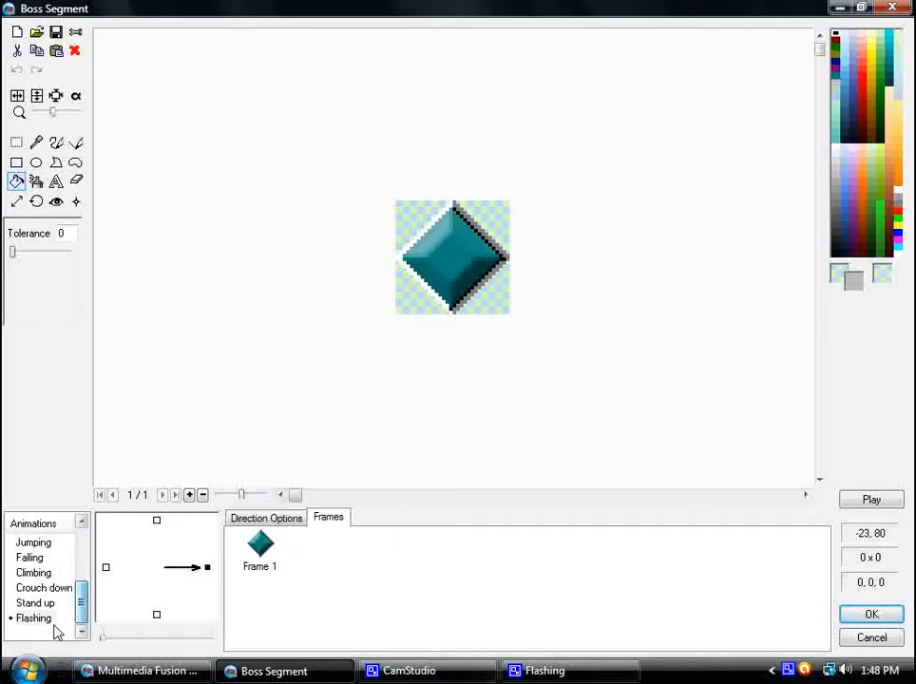
right_click(348, 563)
click(388, 518)
right_click(265, 548)
click(310, 530)
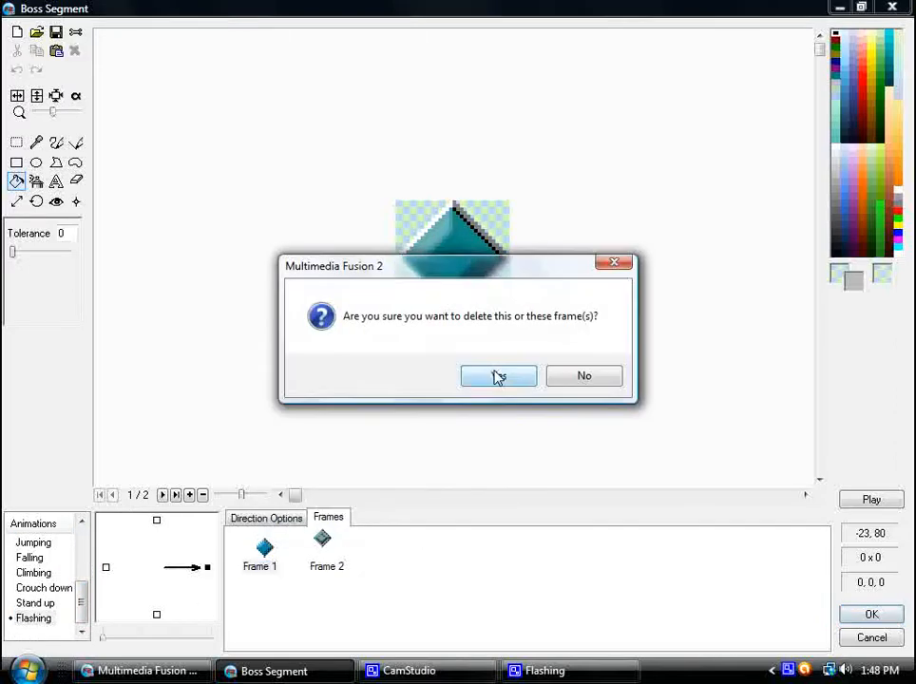
click(500, 376)
Lighten the Boss Segment's Flashing frame by covering it with semi-transparent white filled rectangles, and accept the image.
click(17, 164)
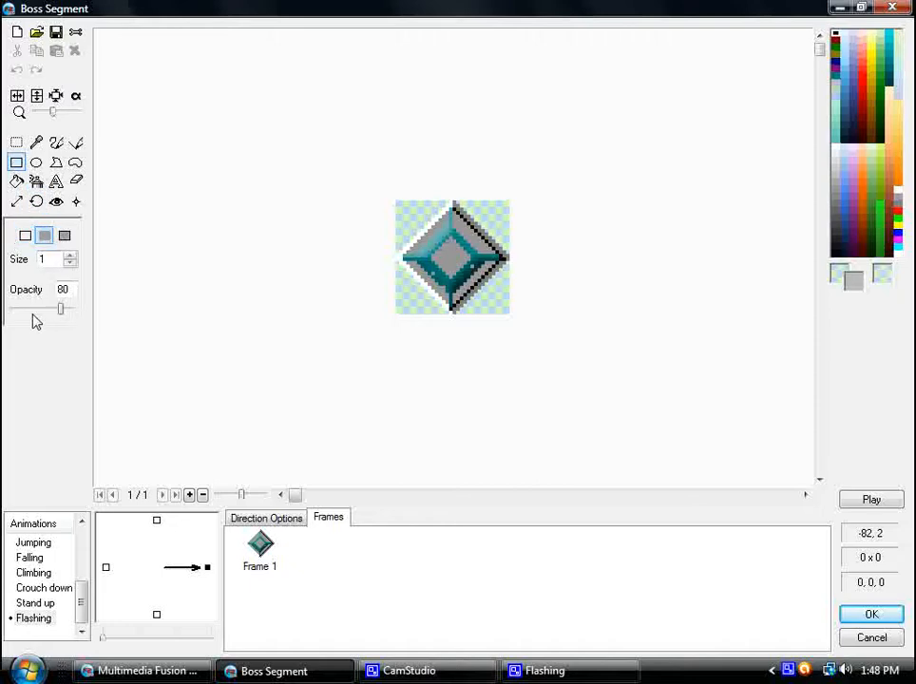
click(898, 254)
drag(323, 162, 819, 507)
drag(370, 176, 650, 412)
click(850, 616)
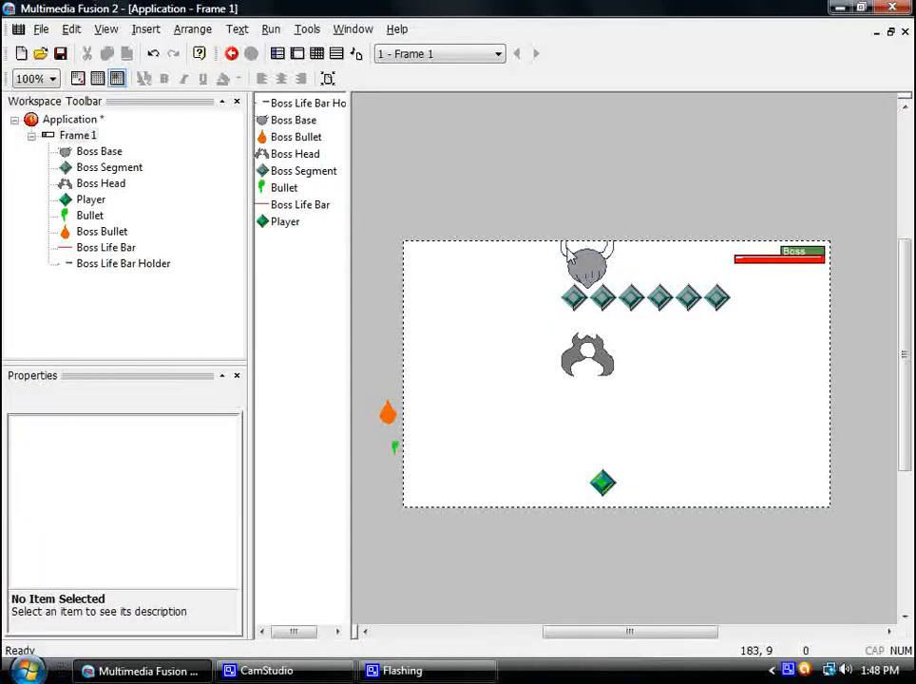
Add a new alterable value named Flash Timer to the Boss Base.
click(592, 285)
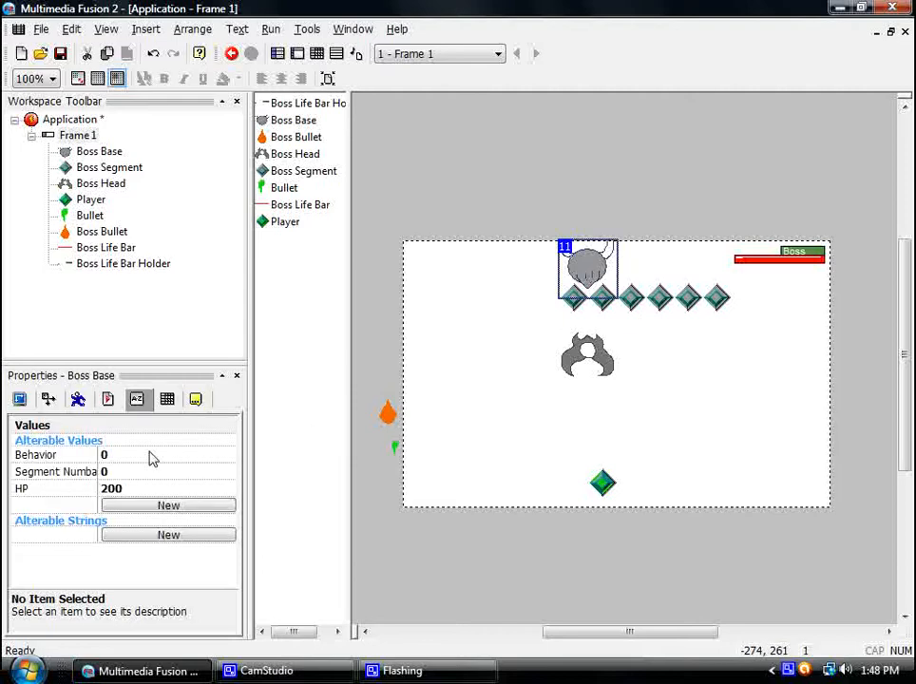
click(133, 505)
double_click(79, 509)
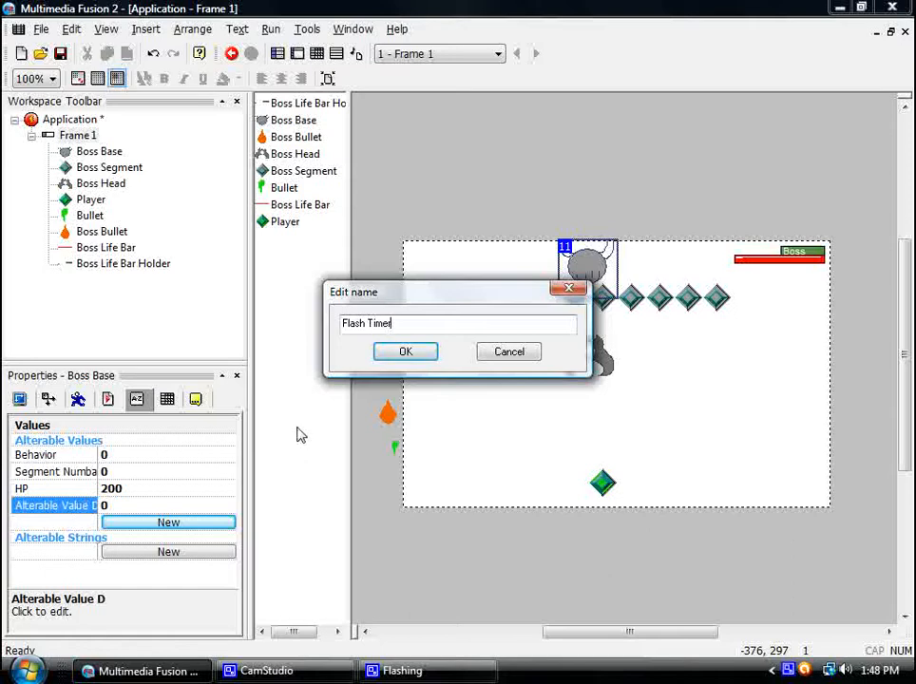
key(Return)
click(509, 282)
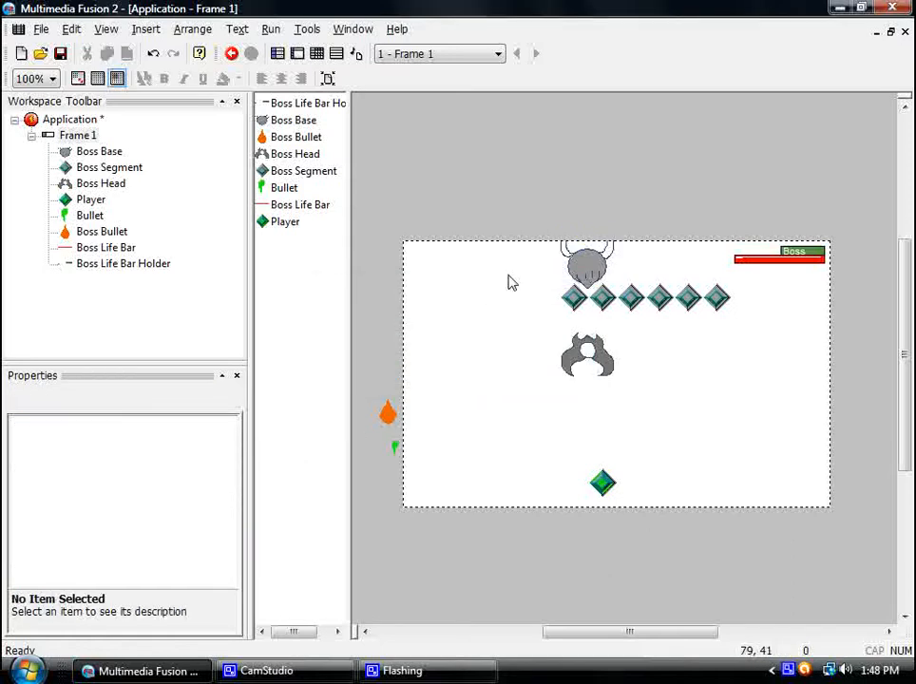
In the frame's event editor, insert an event group titled Flashing at the end of the Boss group.
click(597, 266)
click(319, 52)
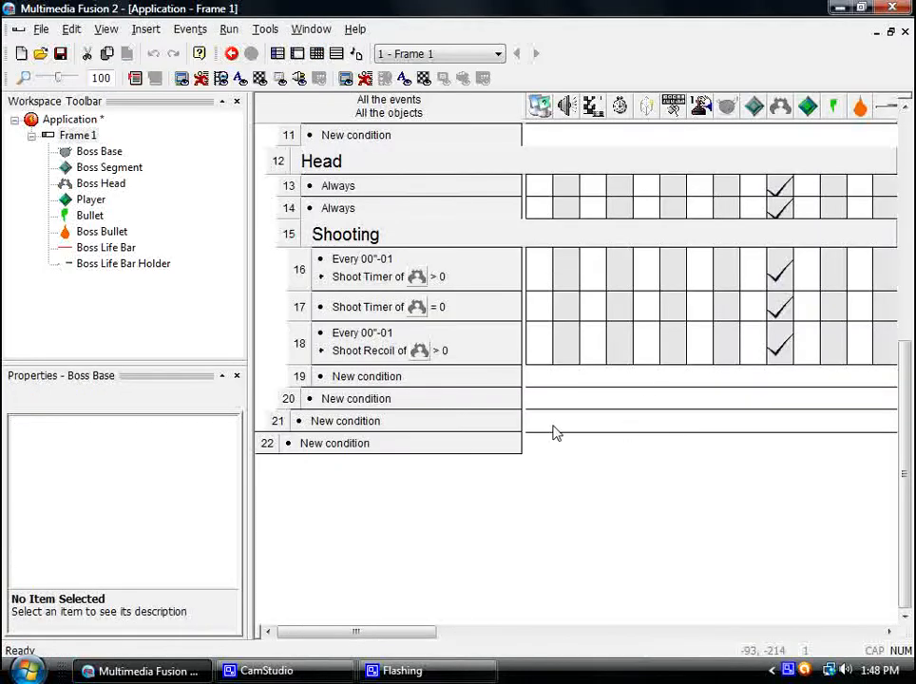
scroll(556, 433, up, 4)
scroll(485, 351, down, 1)
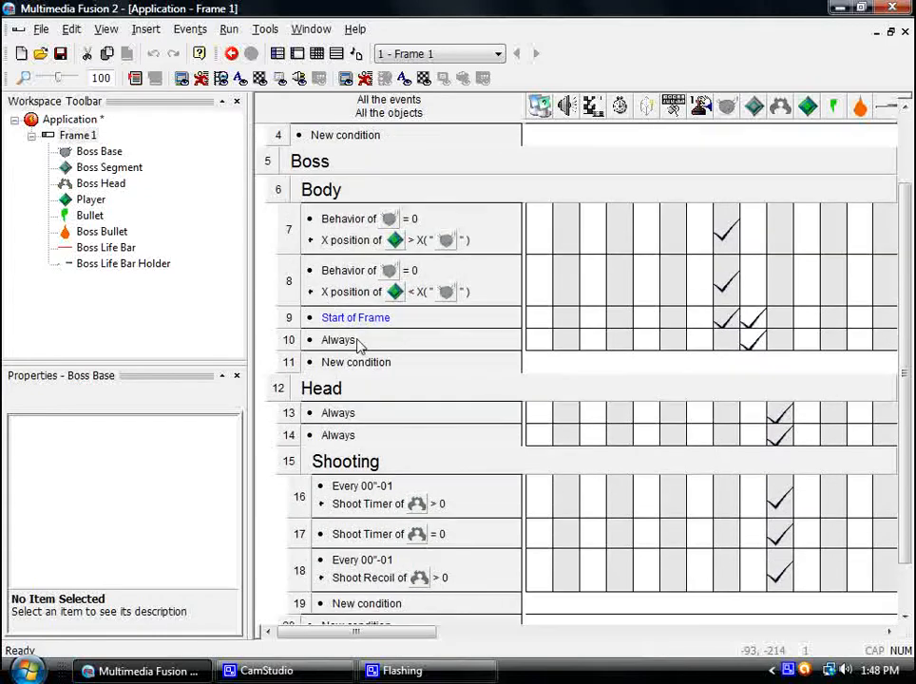
scroll(361, 346, down, 2)
scroll(375, 350, up, 2)
scroll(409, 400, down, 2)
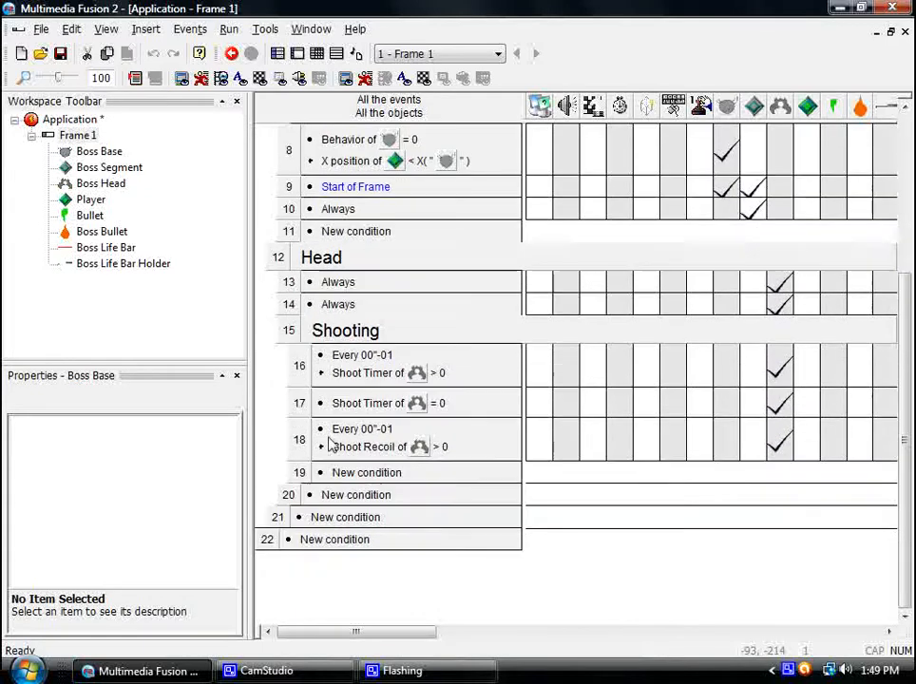
right_click(283, 528)
mouse_move(356, 423)
click(579, 463)
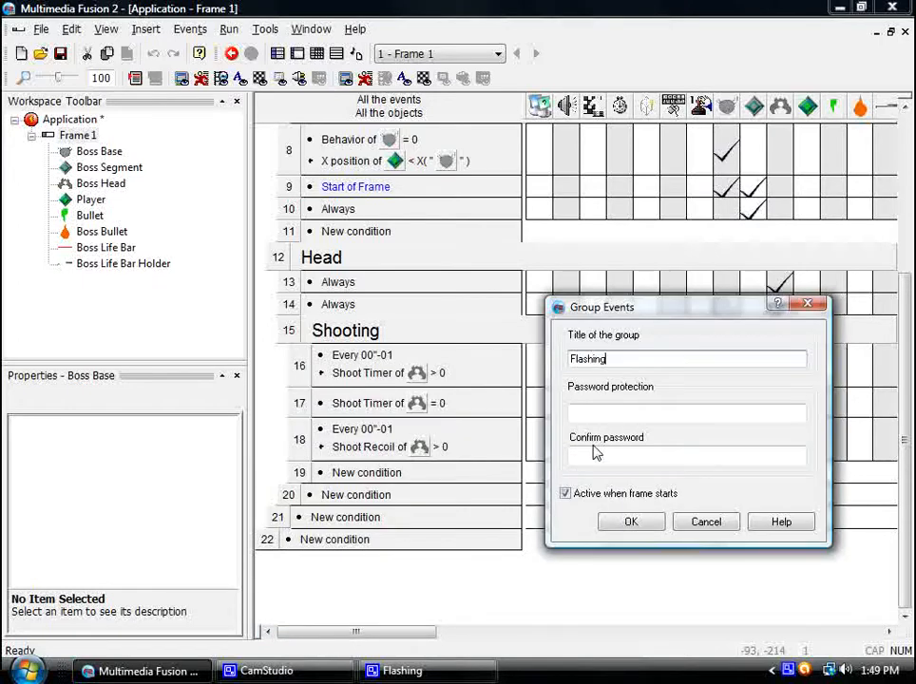
click(630, 523)
Add a condition in the Flashing group testing whether the Boss Head is overlapping the Bullet.
click(379, 450)
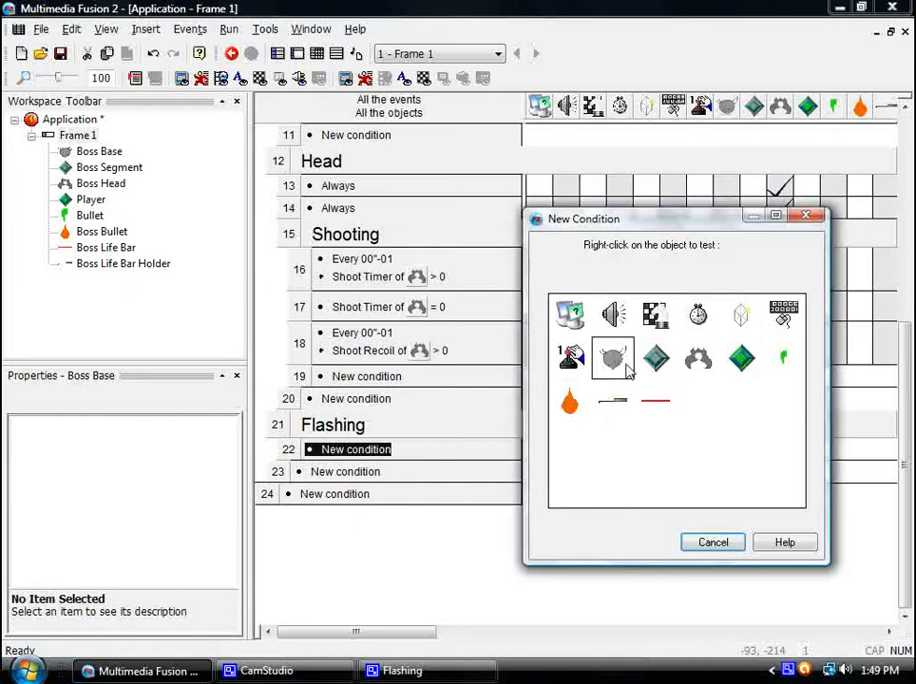
right_click(700, 364)
mouse_move(750, 374)
click(622, 394)
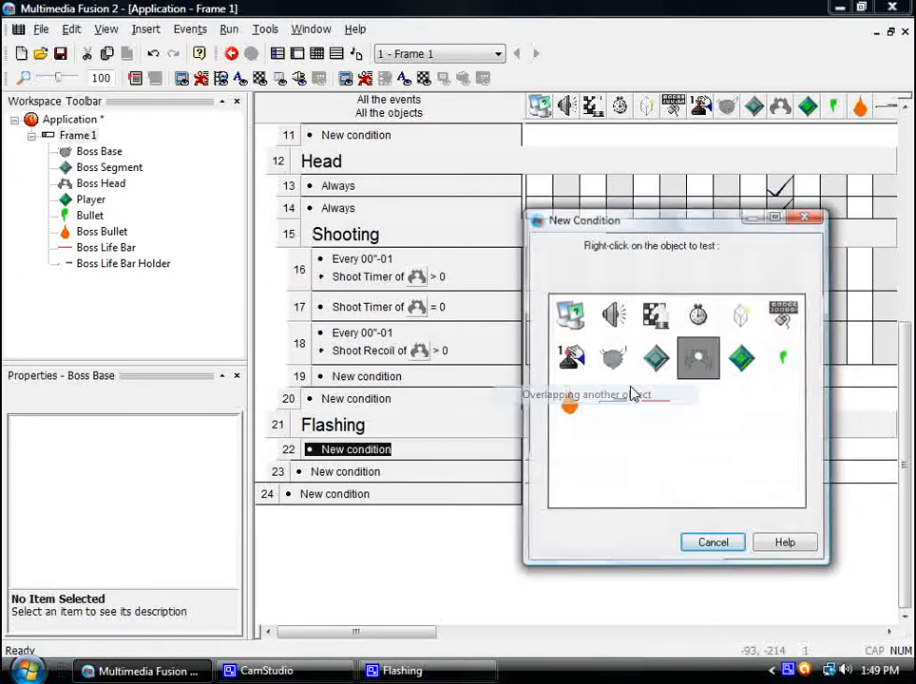
click(742, 312)
Duplicate the overlap condition as a new event and change its tested object to the Boss Base.
drag(380, 455, 375, 484)
double_click(336, 486)
click(579, 307)
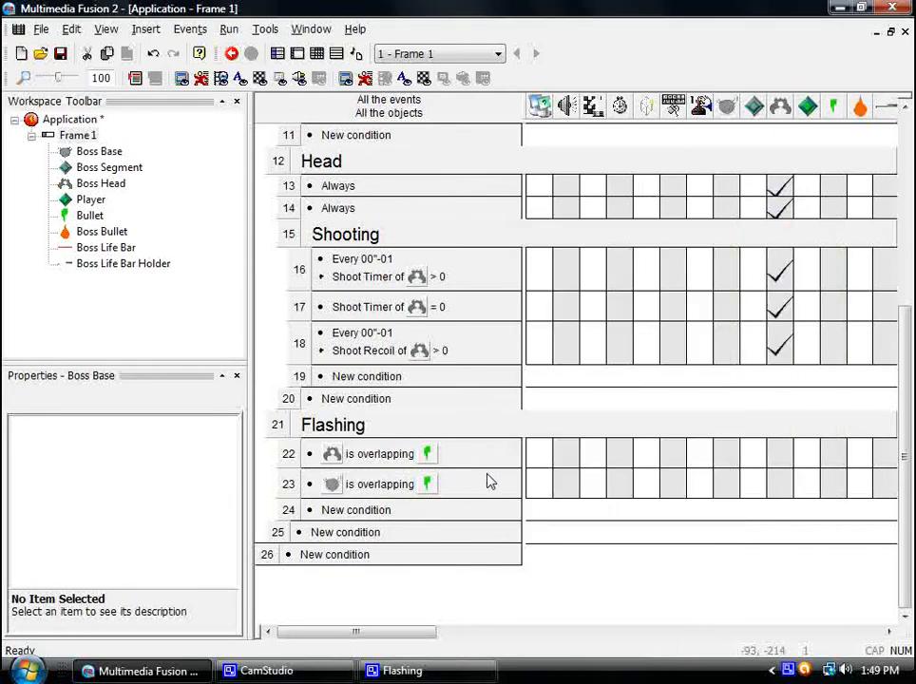
Subtract 1 from the Boss Base's HP when the Boss Head overlaps the Bullet, and copy the action to the Boss Base overlap event.
scroll(487, 481, down, 1)
scroll(719, 424, down, 1)
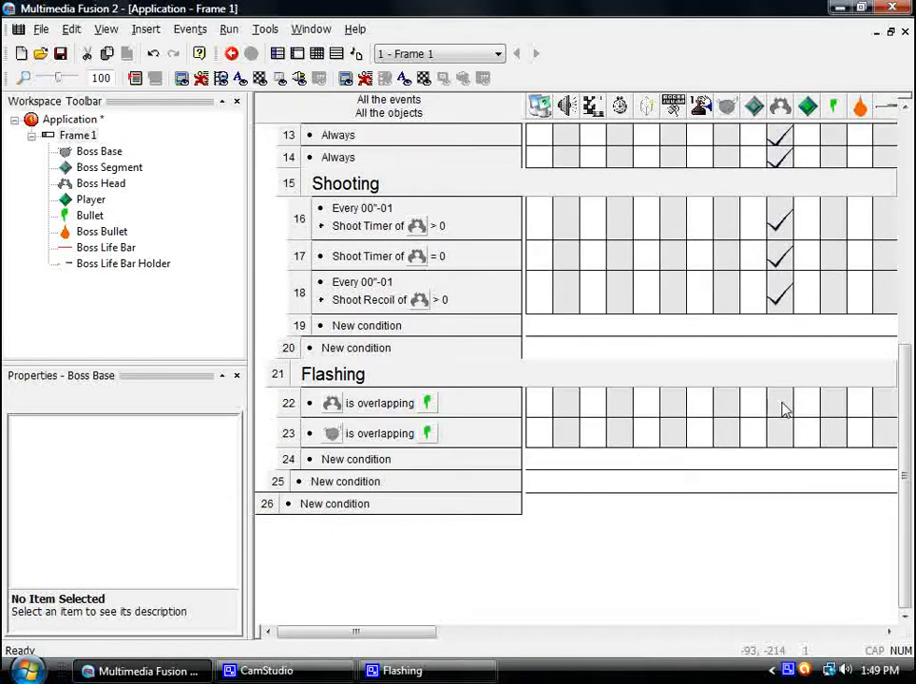
click(727, 403)
mouse_move(787, 284)
click(633, 323)
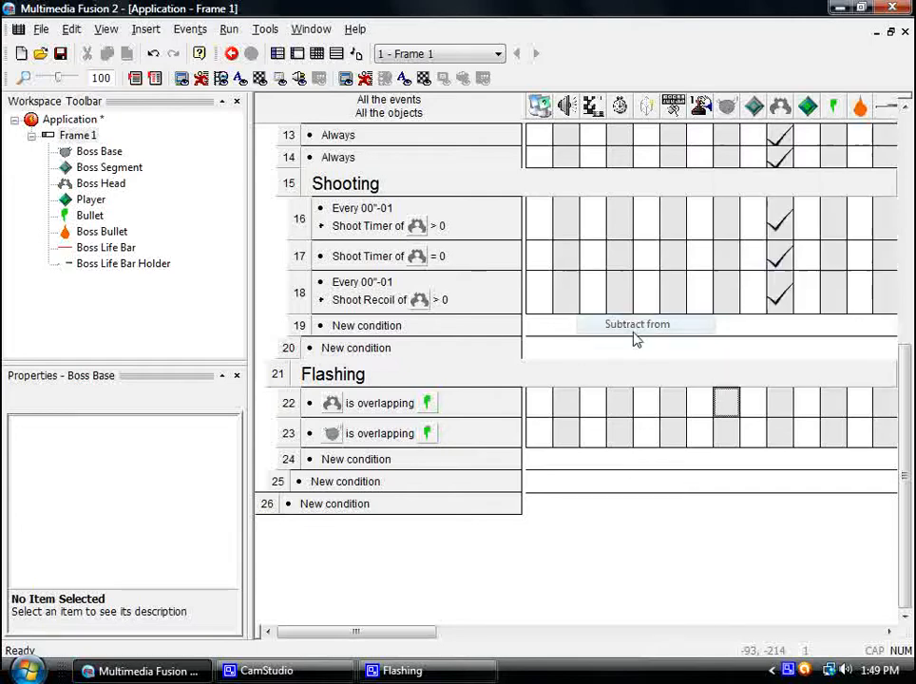
click(534, 297)
click(489, 333)
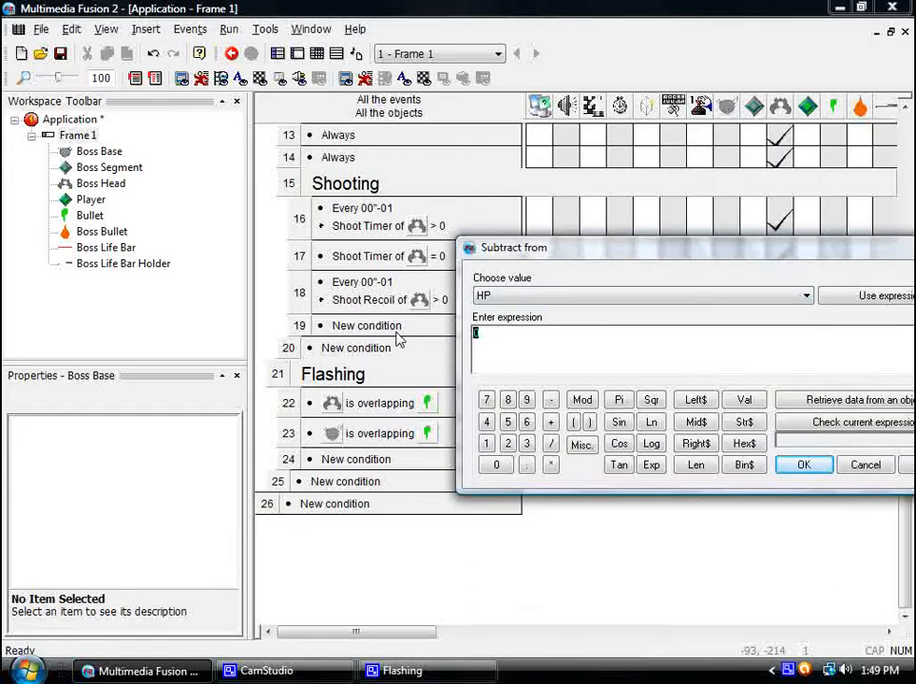
click(823, 466)
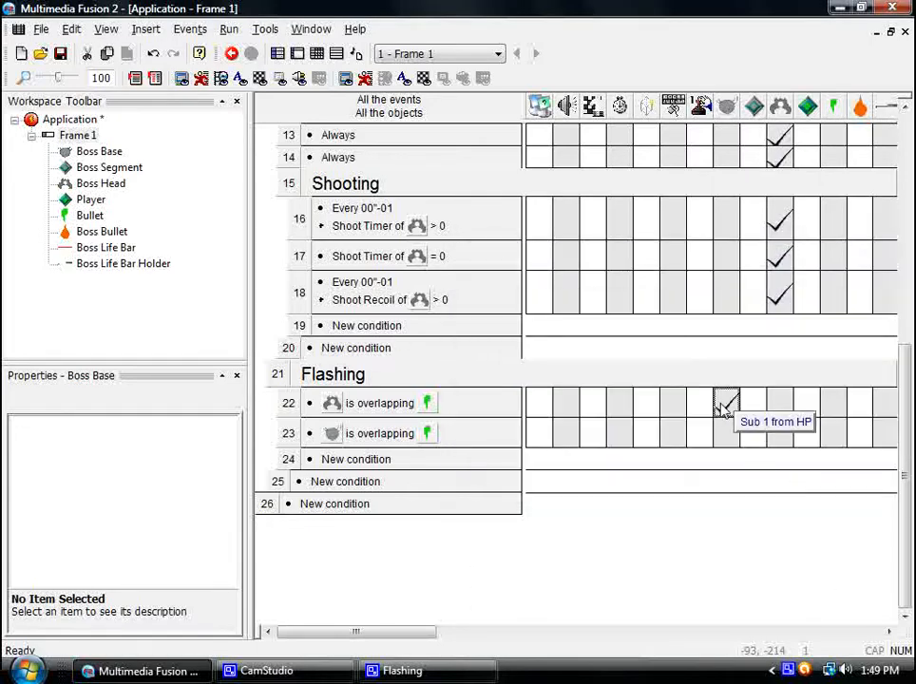
drag(724, 405, 726, 434)
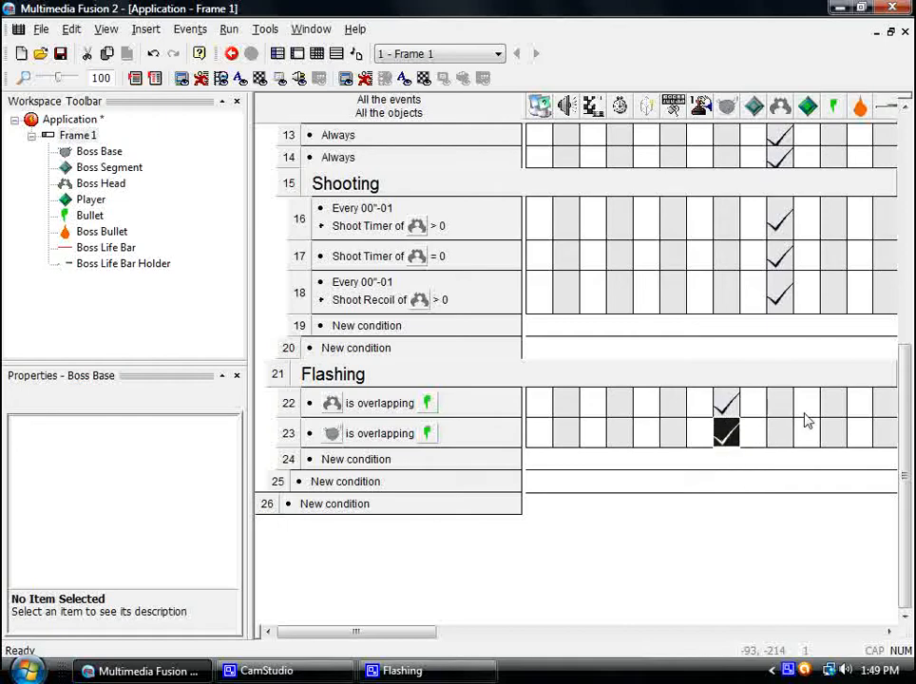
Set the Boss Base's Flash Timer to 2 in the Boss Head overlap event, and copy the actions to the Boss Base overlap event.
right_click(757, 409)
mouse_move(751, 238)
click(665, 239)
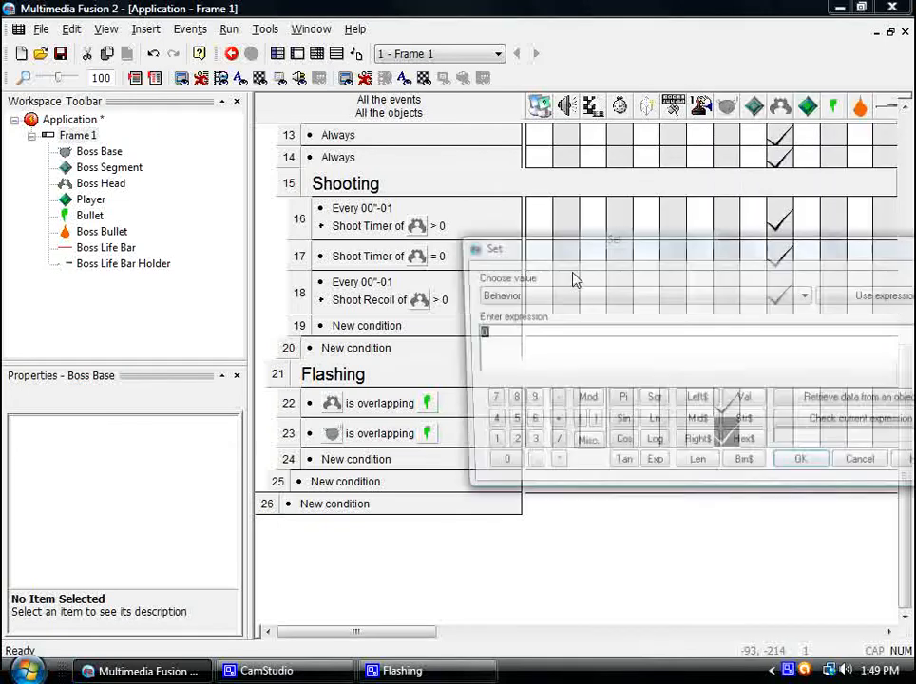
click(534, 296)
click(502, 348)
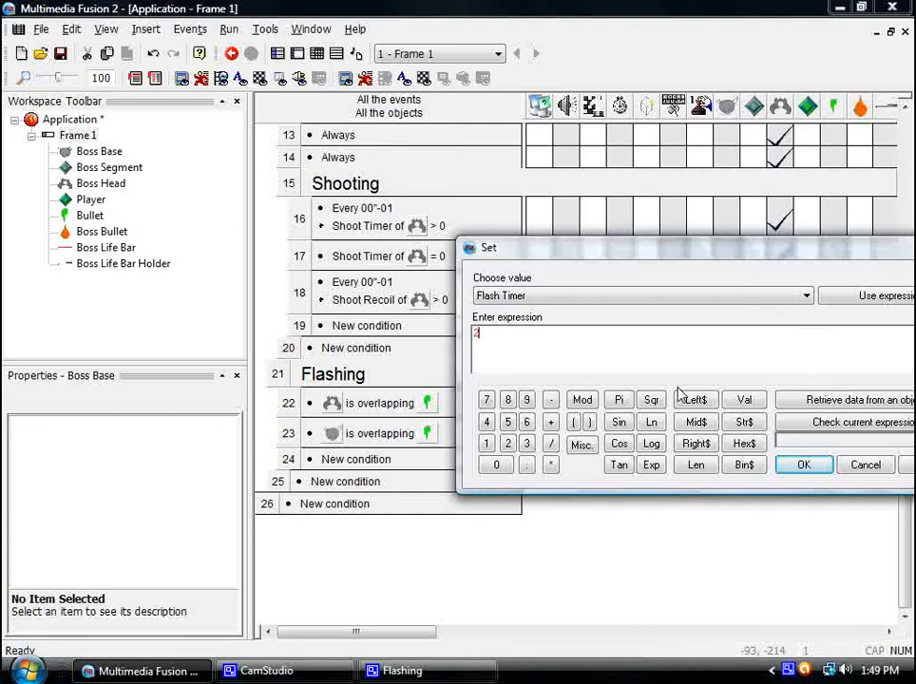
click(796, 465)
right_click(728, 434)
click(719, 437)
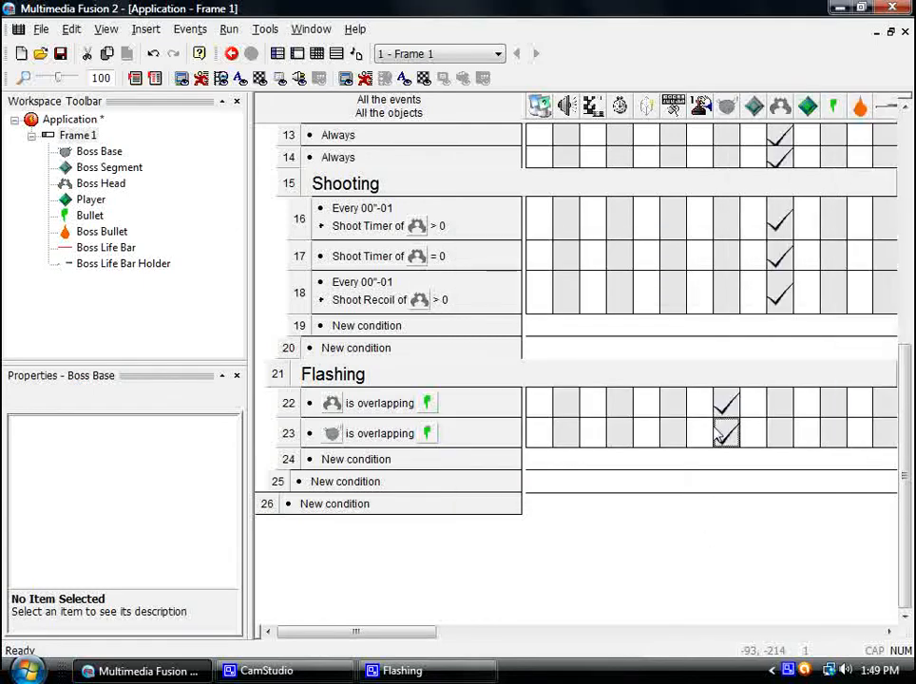
Add 2 to the Boss Head's Shoot Recoil when the Boss Head overlaps the Bullet.
right_click(784, 399)
mouse_move(728, 280)
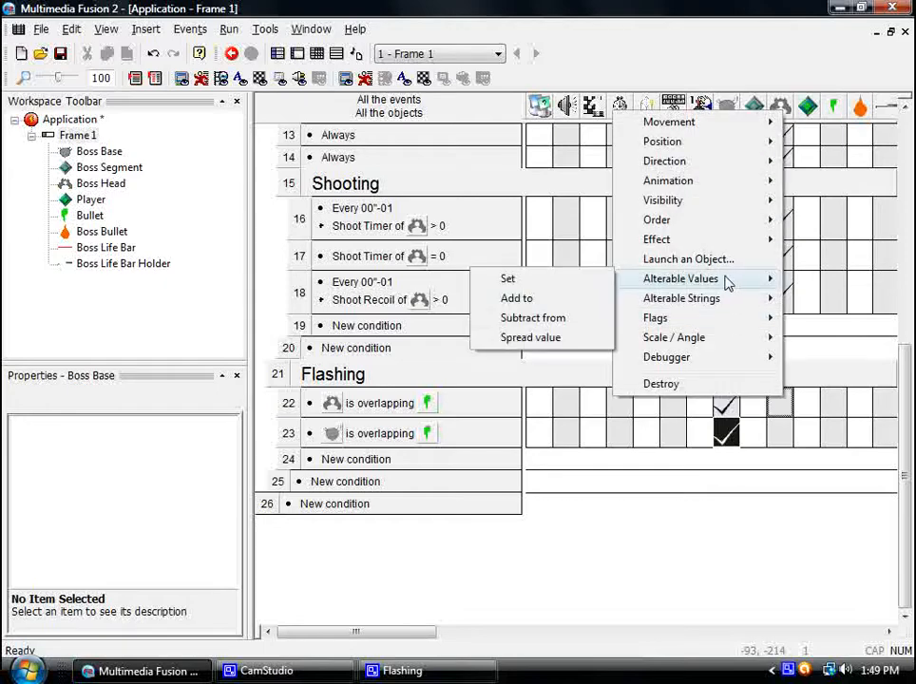
click(518, 299)
click(507, 295)
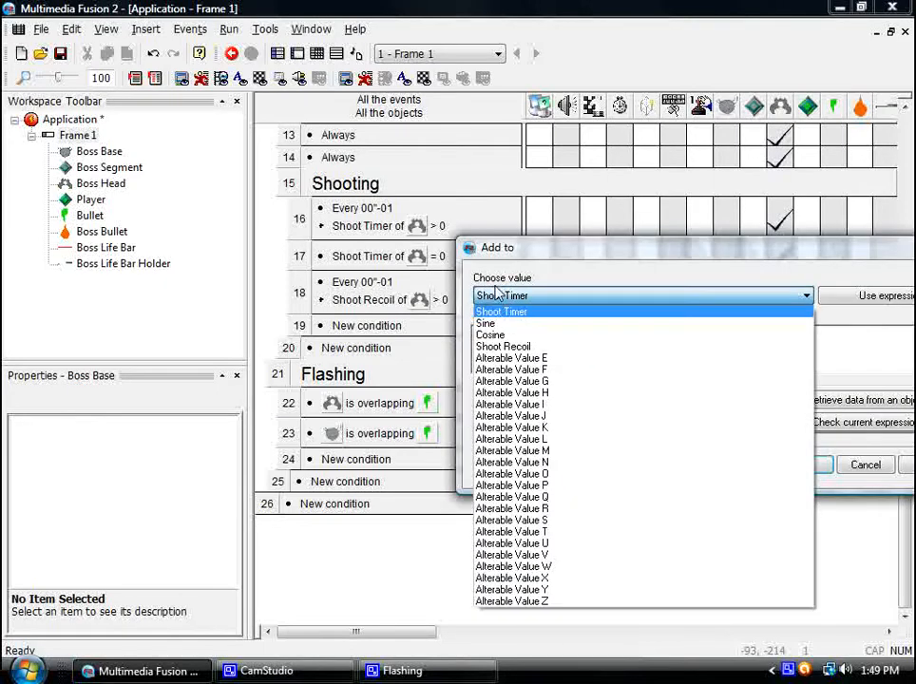
click(513, 347)
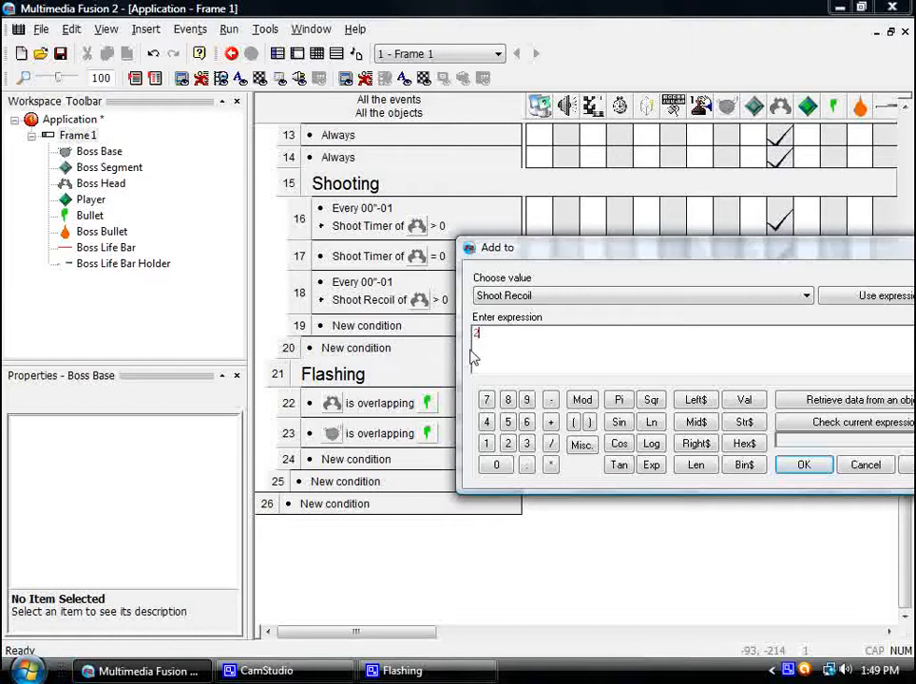
click(821, 466)
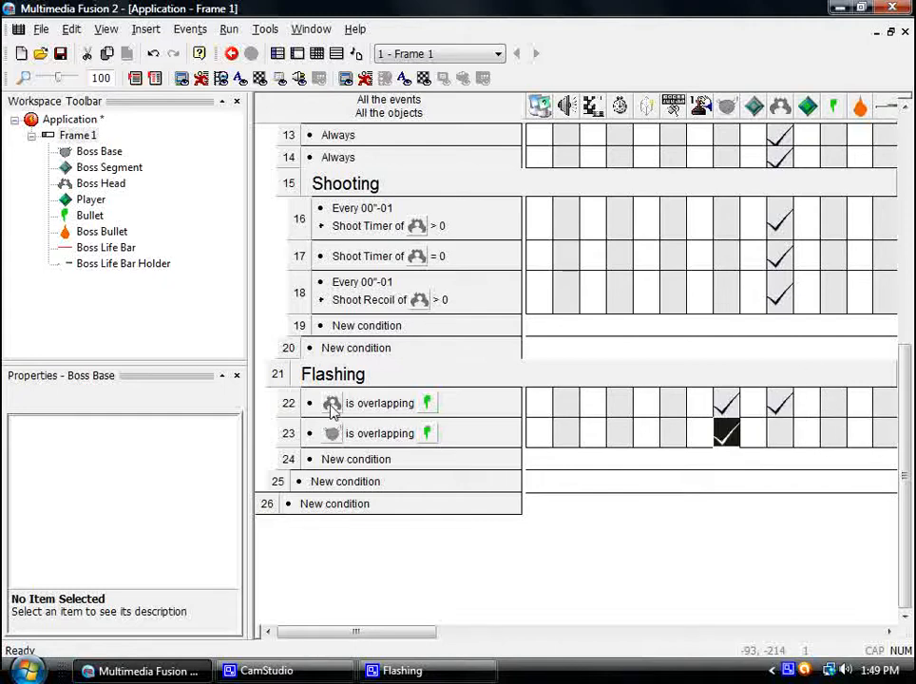
Destroy the Bullet in both the Boss Head and Boss Base overlap events.
right_click(834, 403)
click(716, 382)
drag(833, 404, 833, 433)
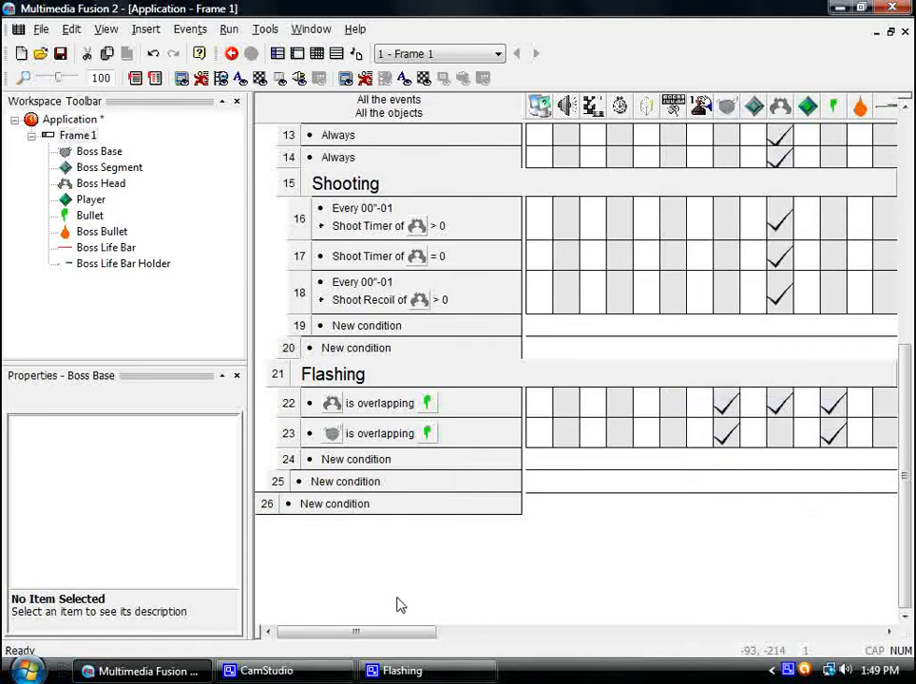
Add a condition to the Flashing group testing whether the Boss Base's Flash Timer is greater than 0.
drag(357, 631, 480, 630)
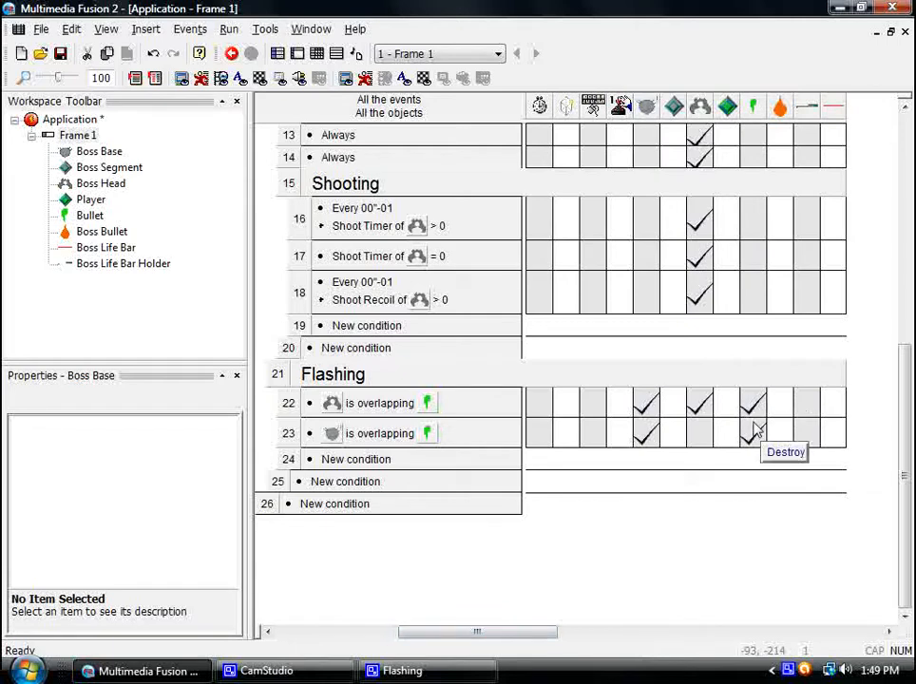
click(313, 459)
right_click(613, 361)
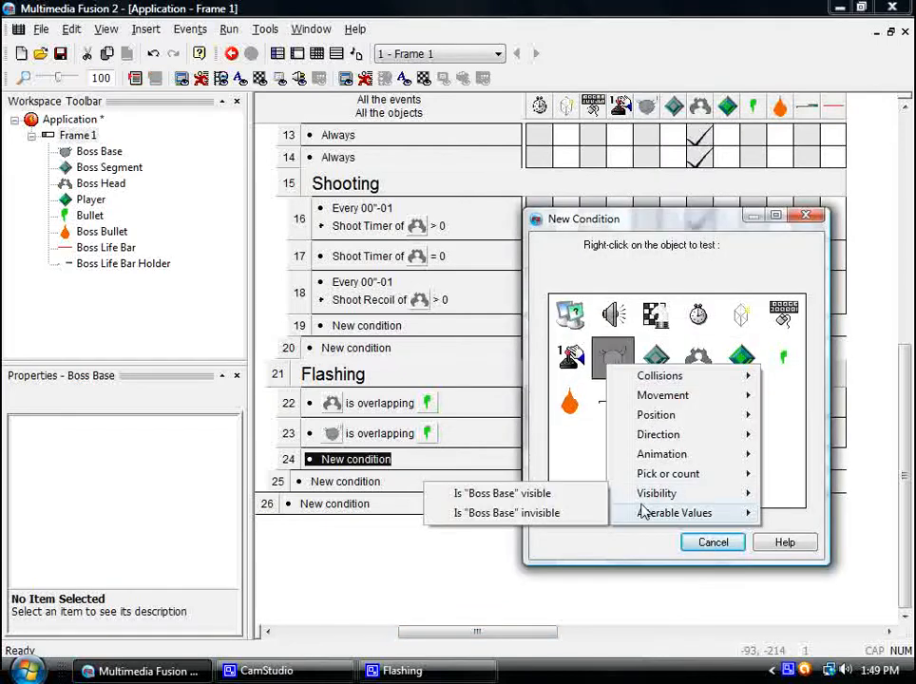
mouse_move(650, 511)
click(484, 509)
click(465, 268)
click(346, 320)
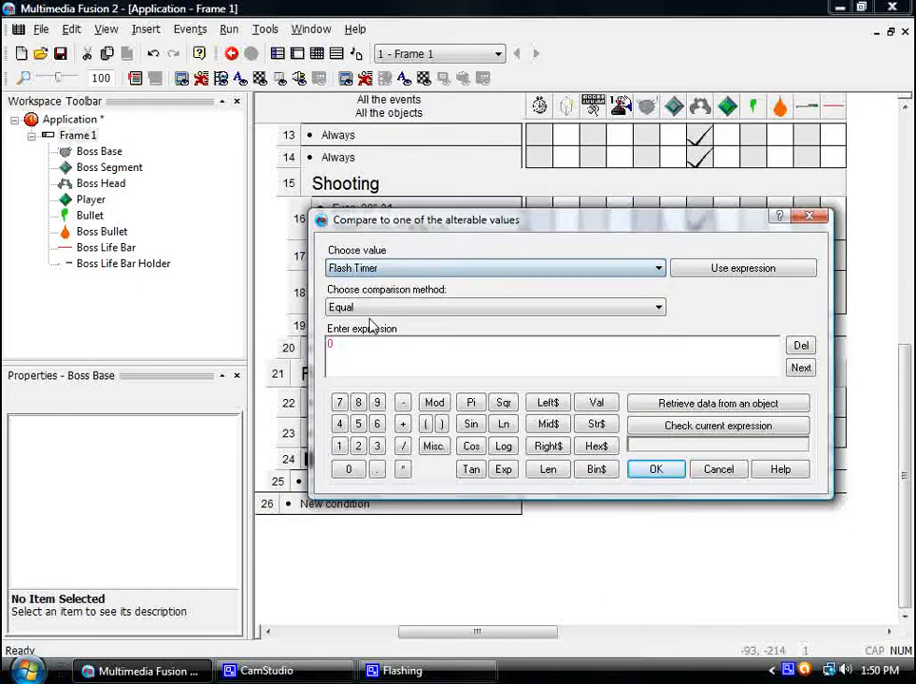
click(380, 307)
click(359, 370)
click(656, 469)
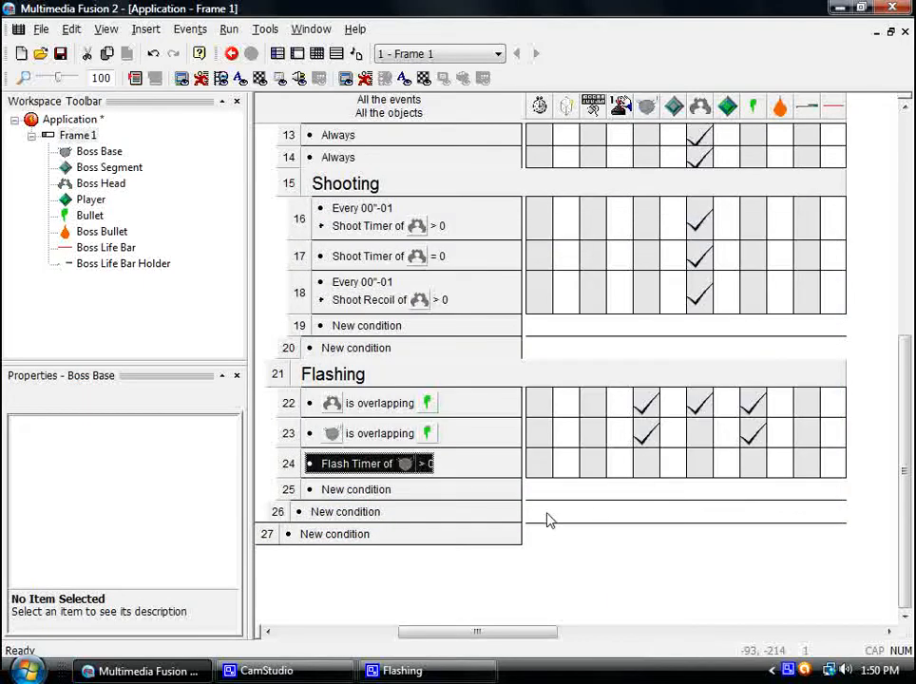
Subtract 1 from the Boss Base's Flash Timer while the timer is greater than 0.
right_click(652, 461)
mouse_move(681, 344)
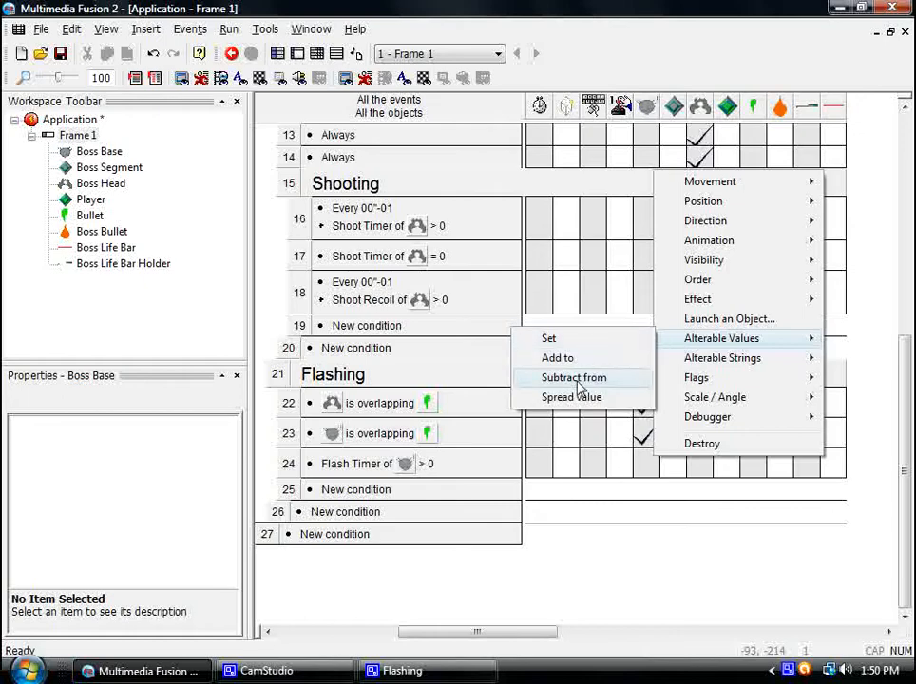
click(574, 377)
click(524, 295)
click(501, 346)
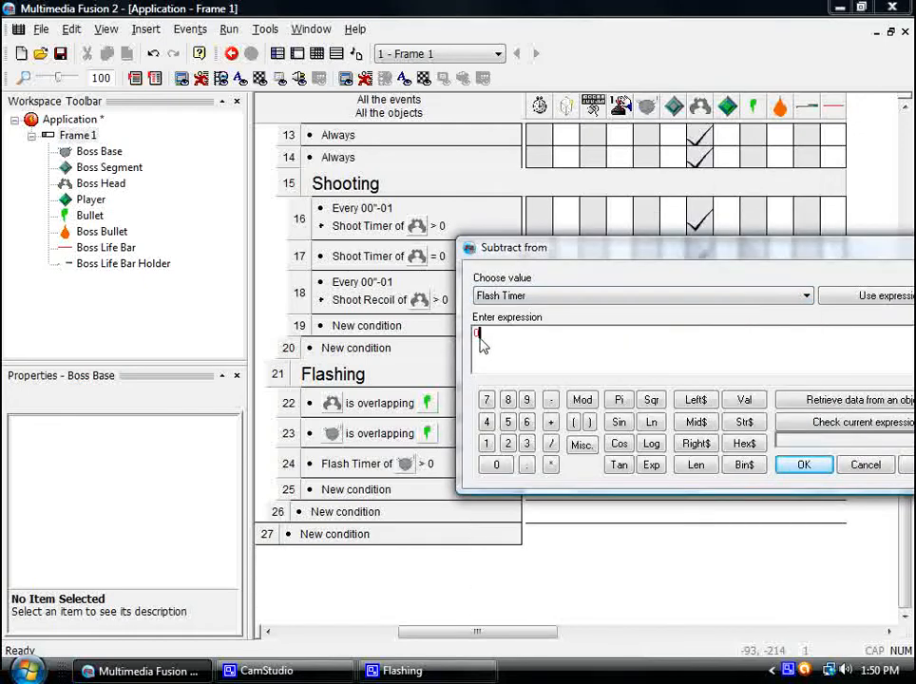
click(806, 465)
click(796, 418)
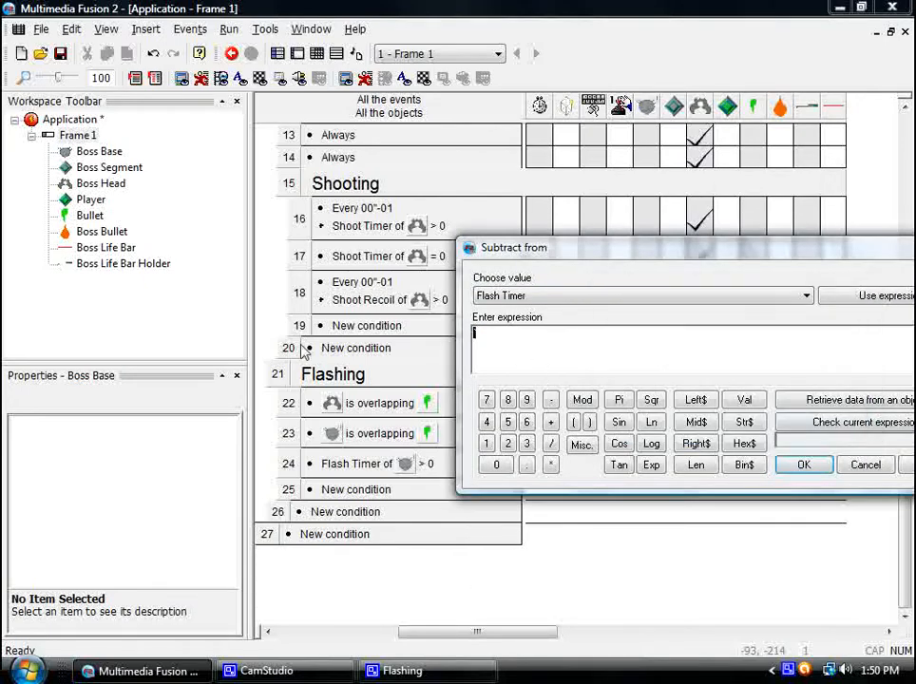
click(801, 464)
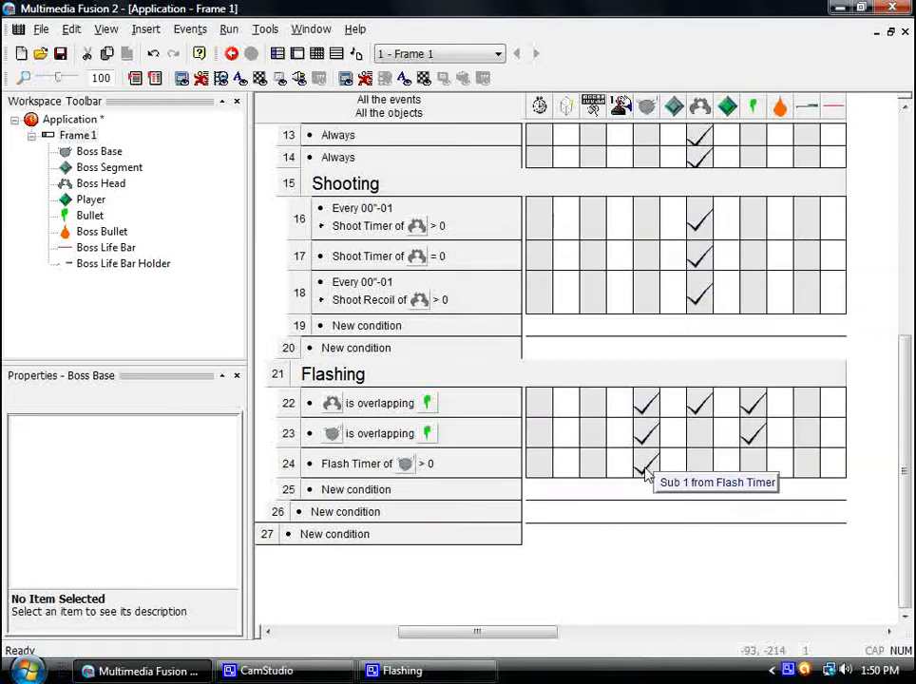
Change the Boss Base's animation sequence to Flashing in the Flash Timer greater-than-0 event.
right_click(643, 465)
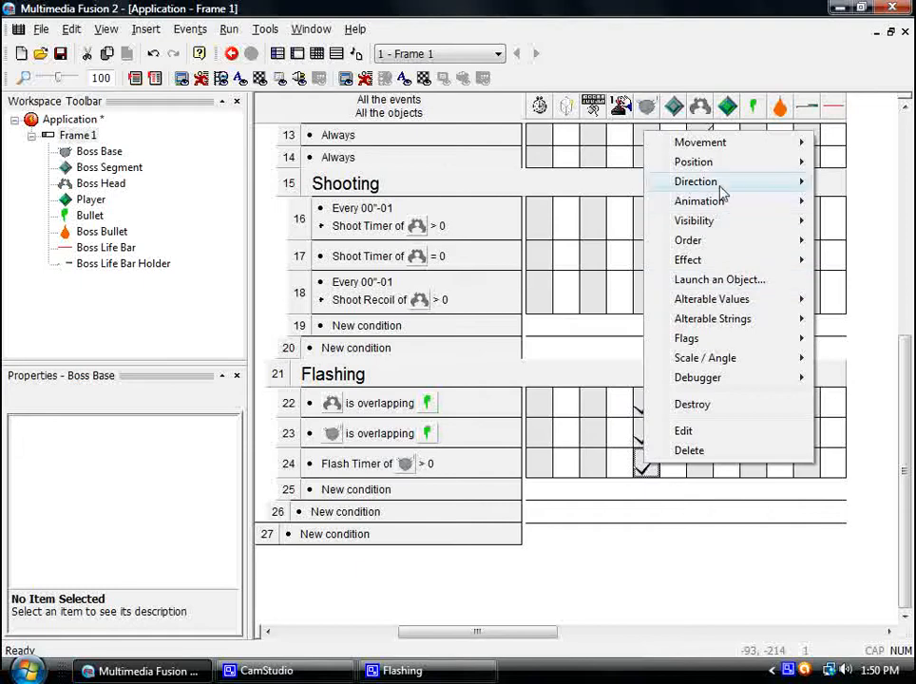
mouse_move(701, 201)
mouse_move(548, 242)
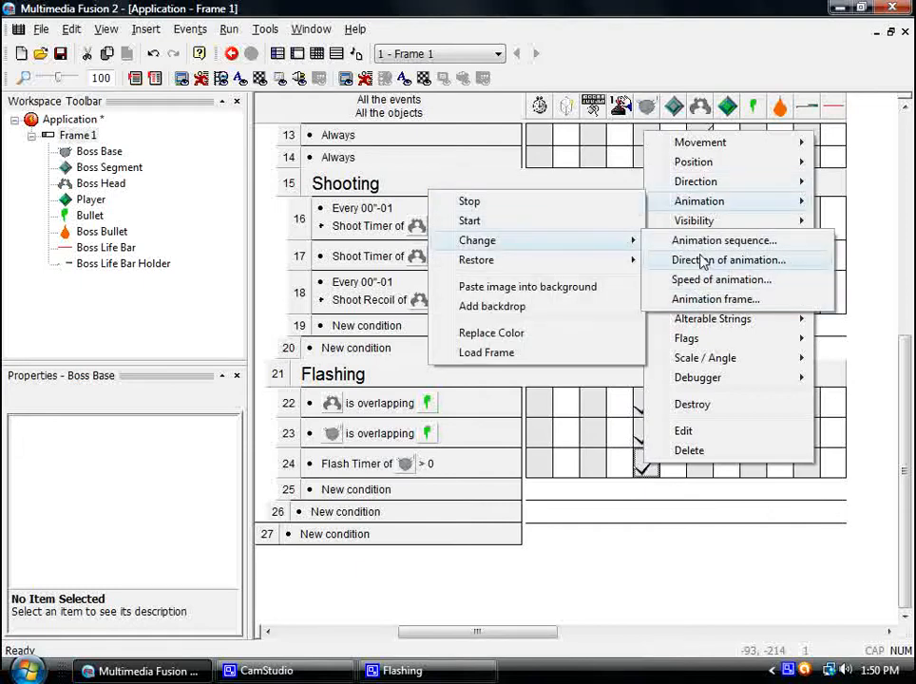
click(708, 243)
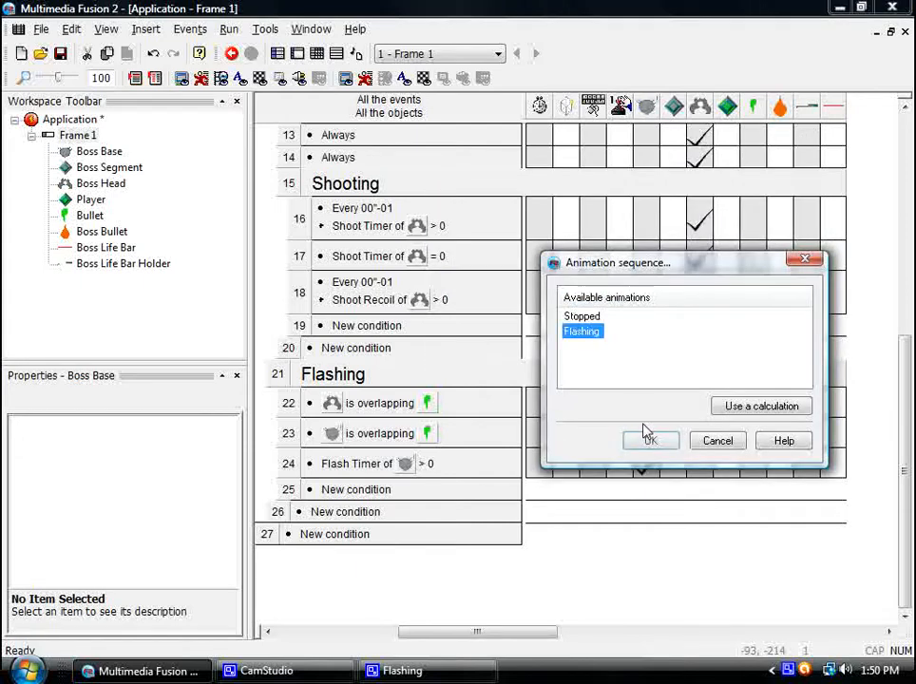
click(649, 442)
Duplicate the Boss Base's Flash Timer greater-than-0 event and change the copy's comparison to Equal 0.
drag(371, 466, 370, 491)
right_click(369, 492)
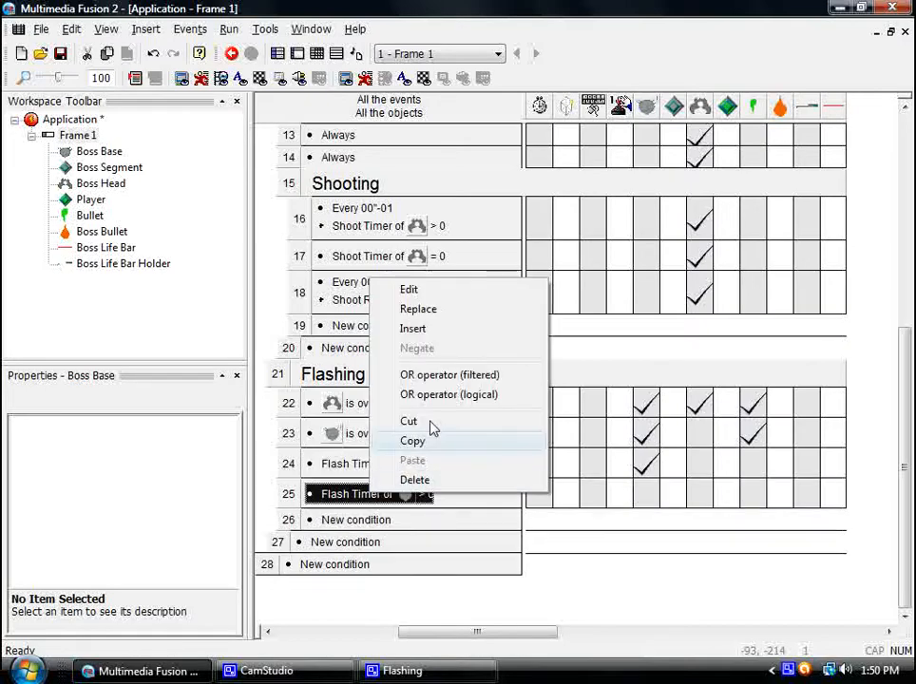
click(448, 292)
click(418, 308)
click(401, 323)
click(655, 470)
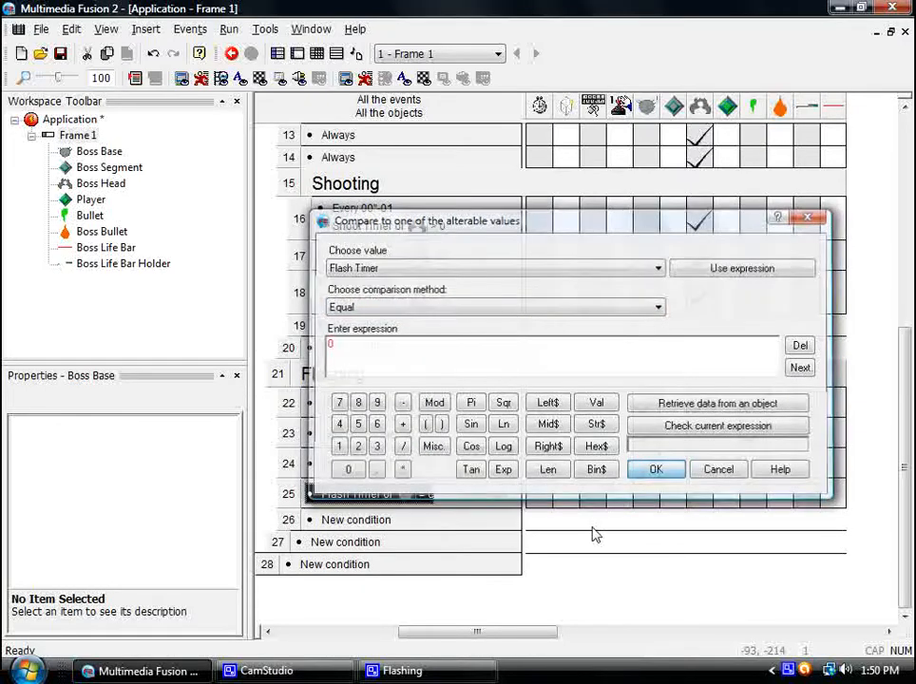
Restore the Boss Base's animation sequence in the event where its Flash Timer equals 0.
click(646, 493)
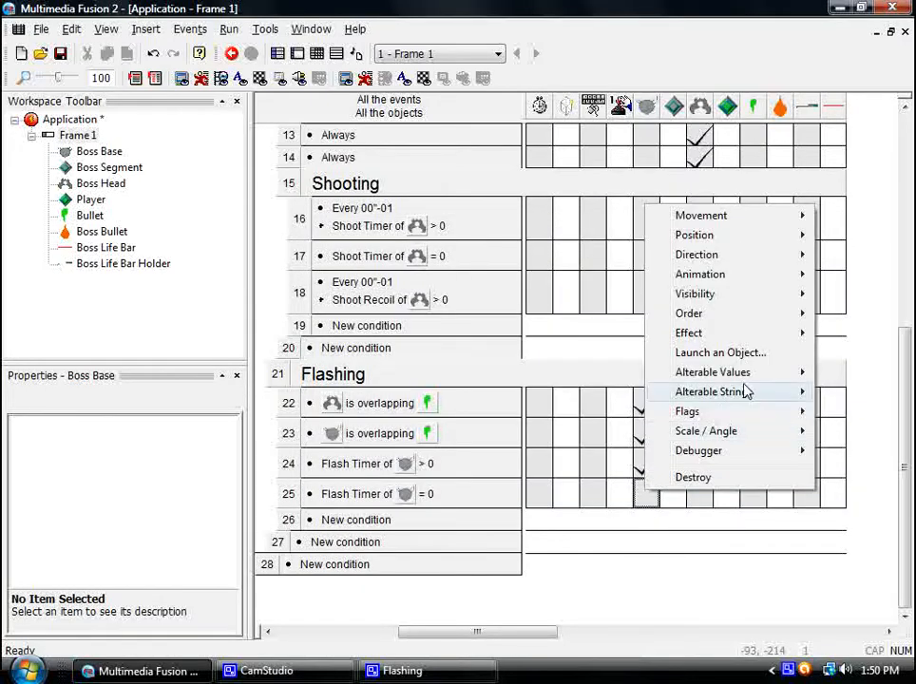
mouse_move(693, 274)
mouse_move(536, 333)
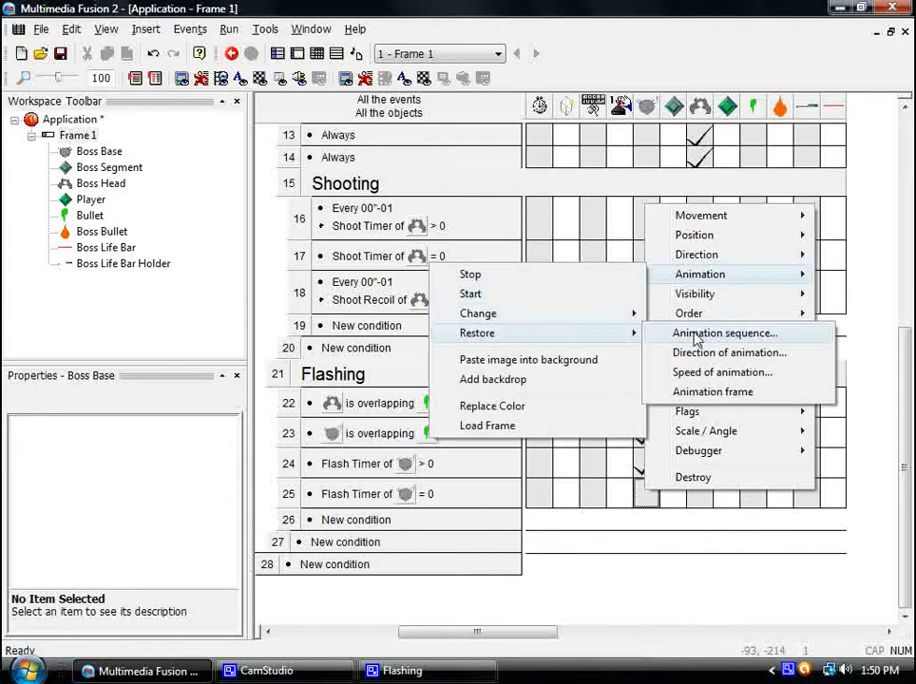
click(696, 335)
Run the game, move the player while shooting the boss to check the flashing, and close the test window.
click(229, 30)
click(255, 89)
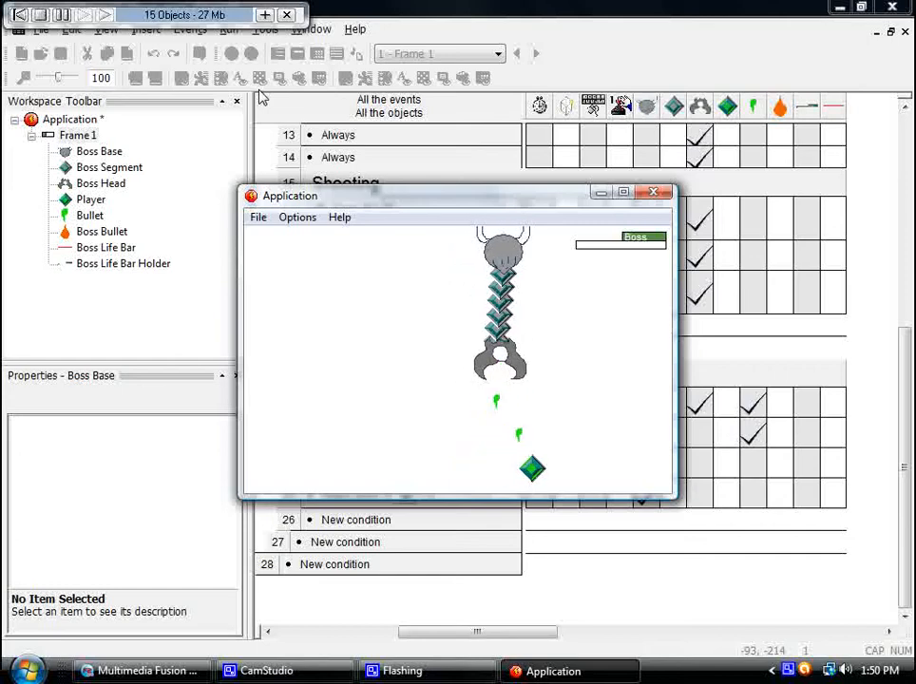
key(Left)
key(Right)
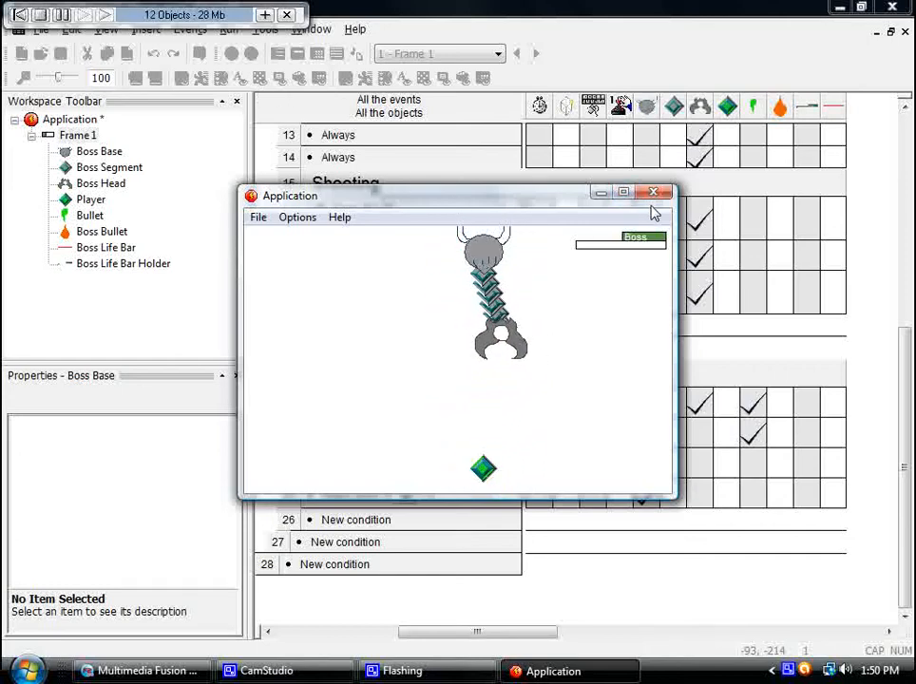
key(Right)
key(Left)
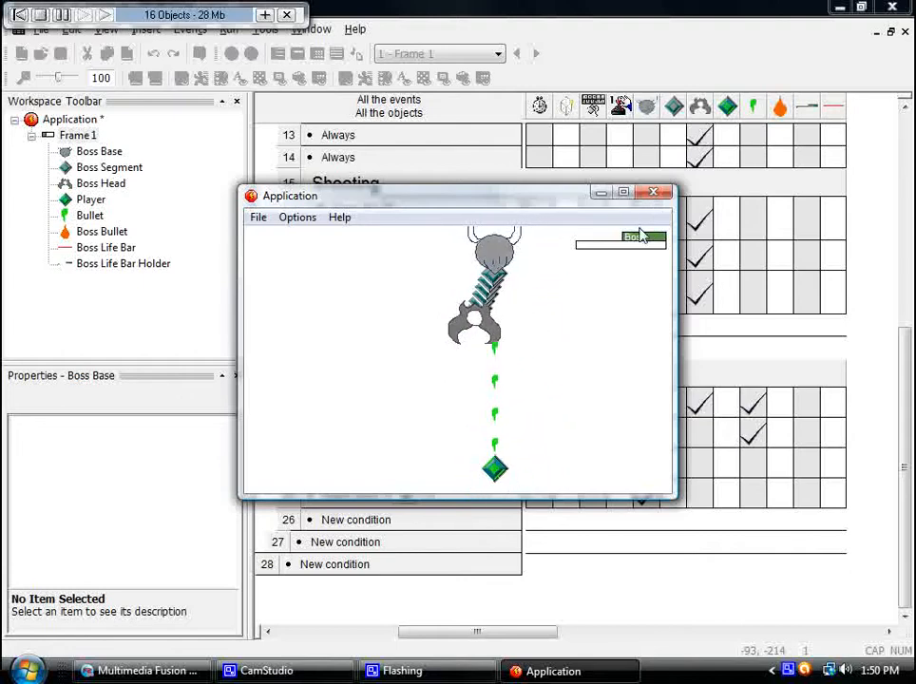
click(653, 192)
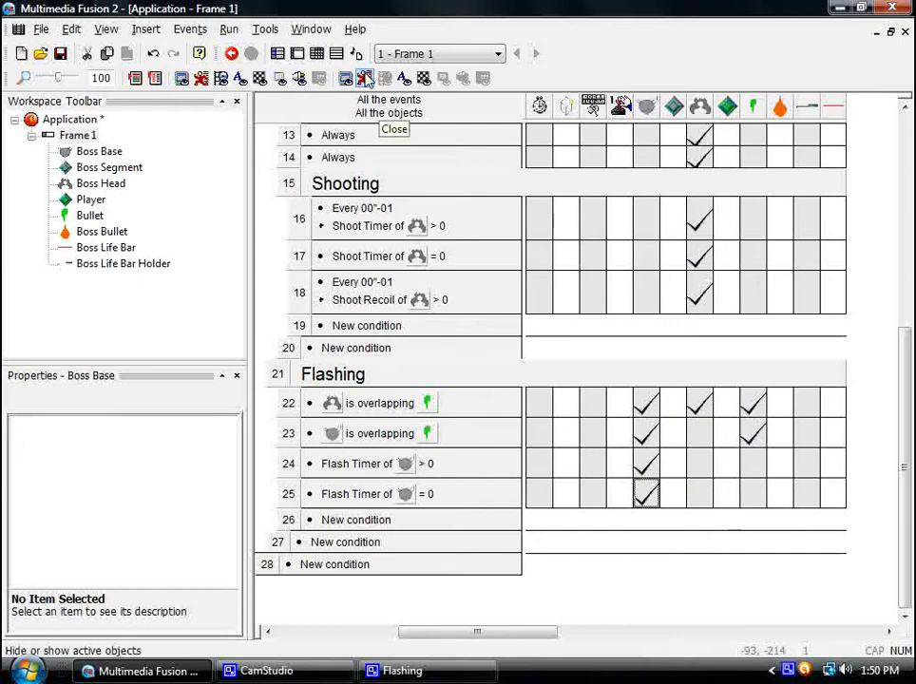
Edit the value assigned to the Boss Base's Flash Timer in both the Boss Head and Boss Base bullet-overlap events.
mouse_move(649, 471)
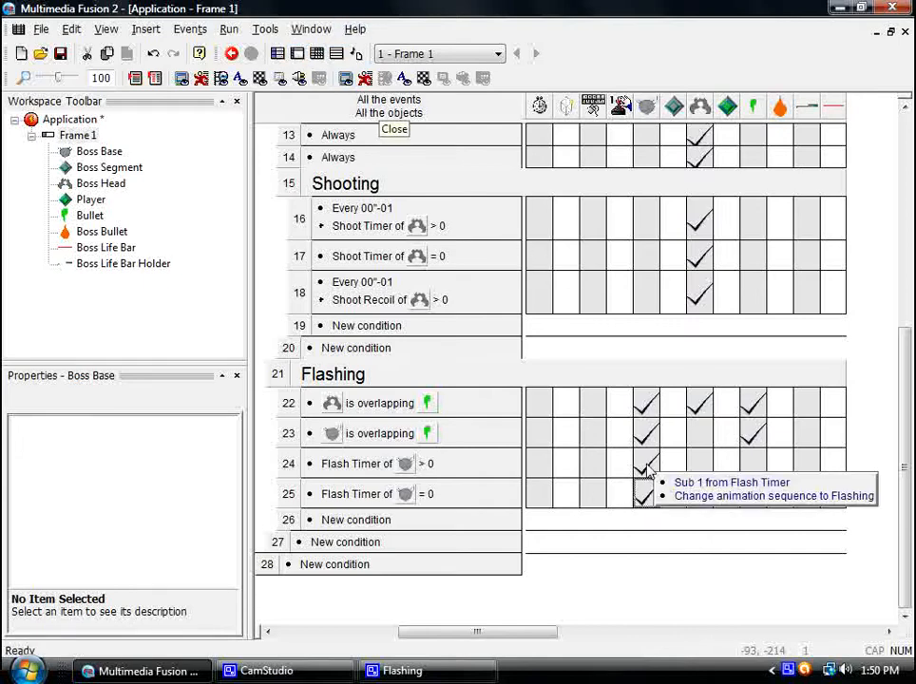
mouse_move(644, 429)
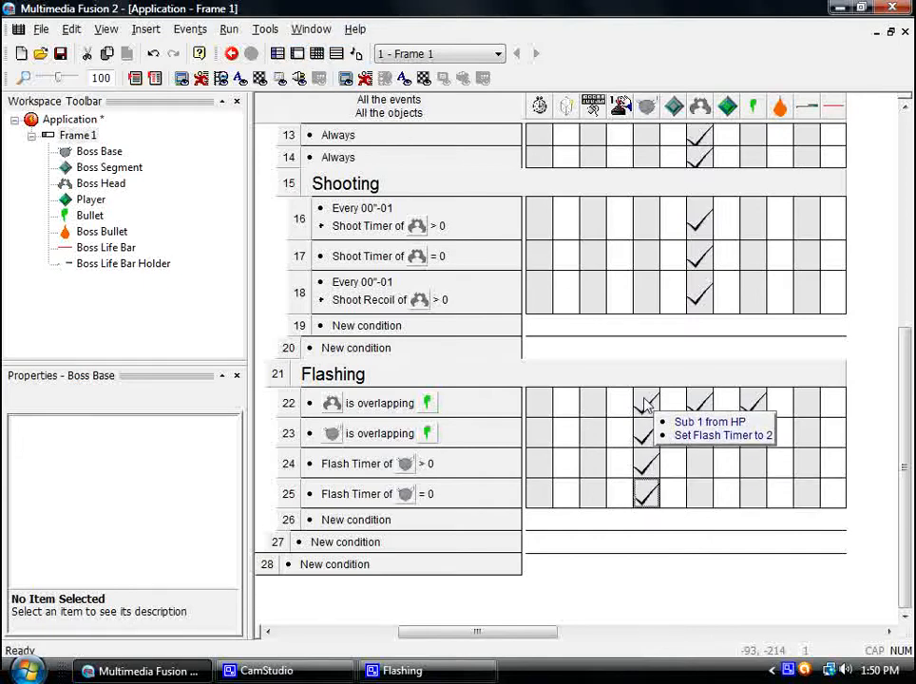
right_click(645, 406)
mouse_move(693, 360)
click(602, 380)
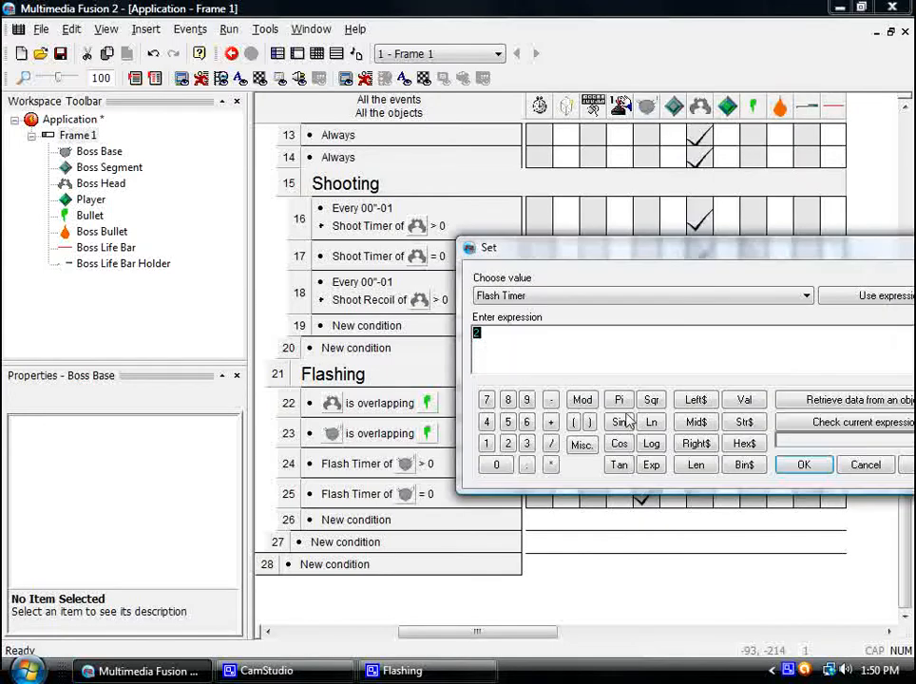
click(804, 466)
right_click(650, 434)
mouse_move(699, 400)
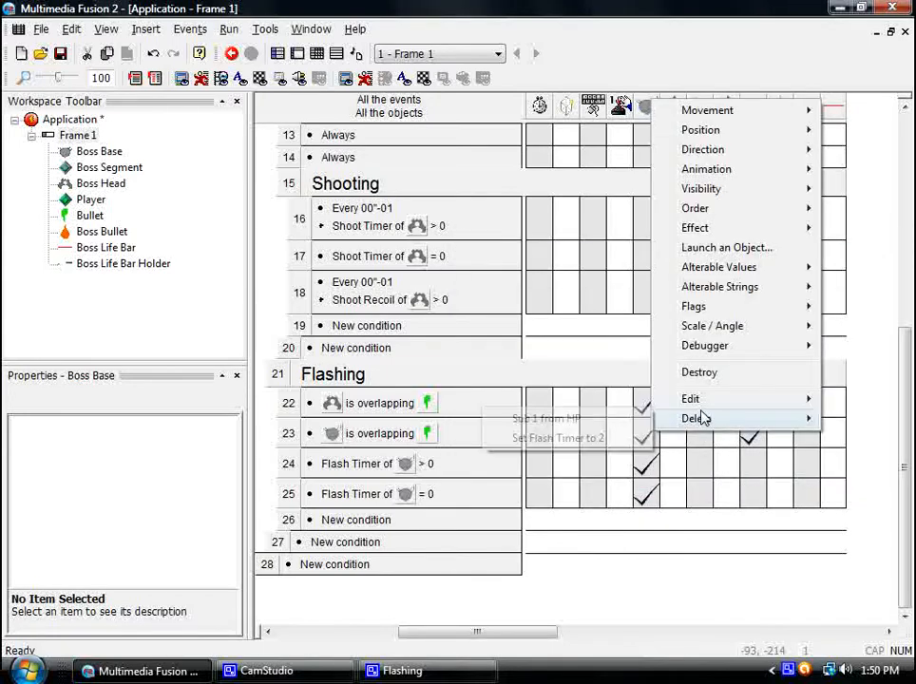
click(608, 419)
click(804, 465)
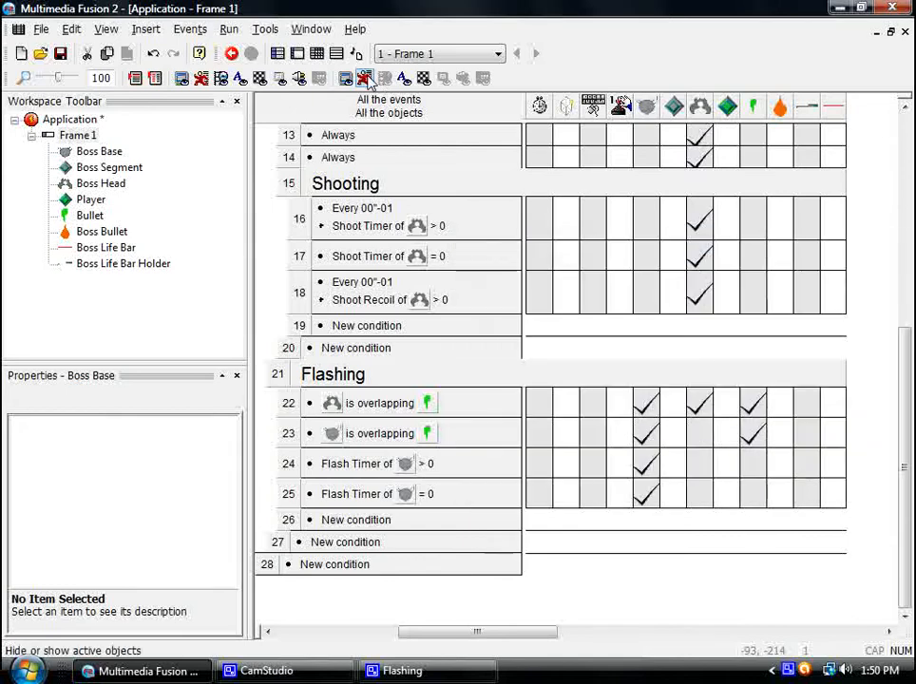
Insert a new event group titled Life Bar after the Flashing group.
right_click(297, 537)
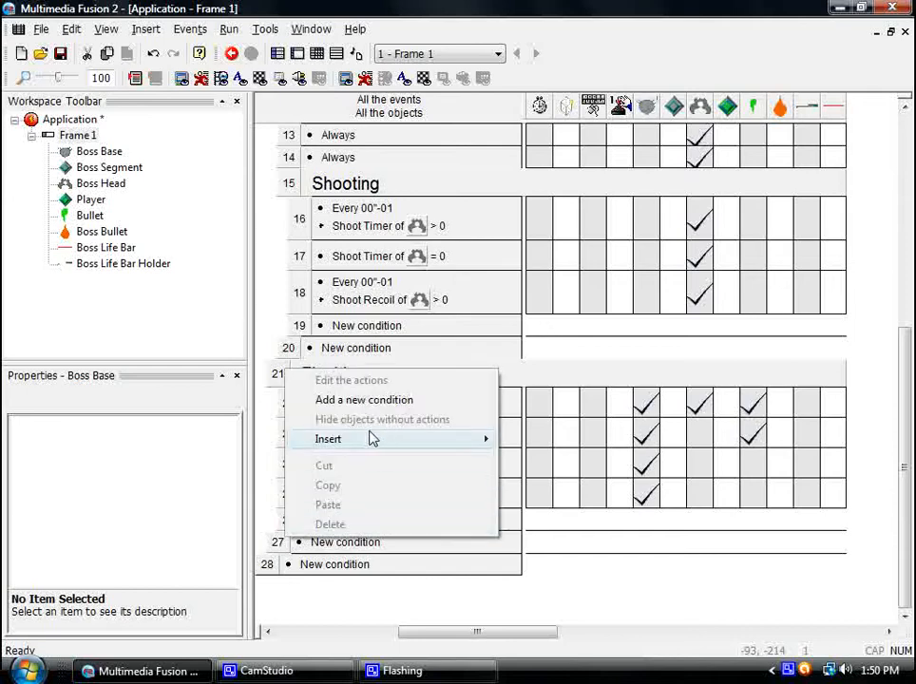
mouse_move(517, 444)
click(556, 480)
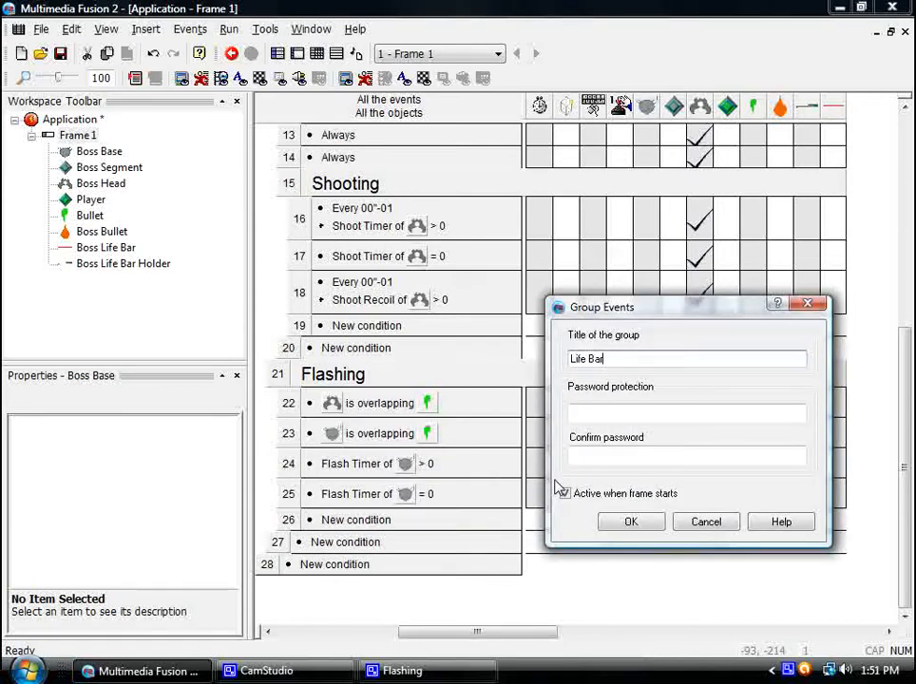
click(629, 522)
scroll(408, 504, down, 2)
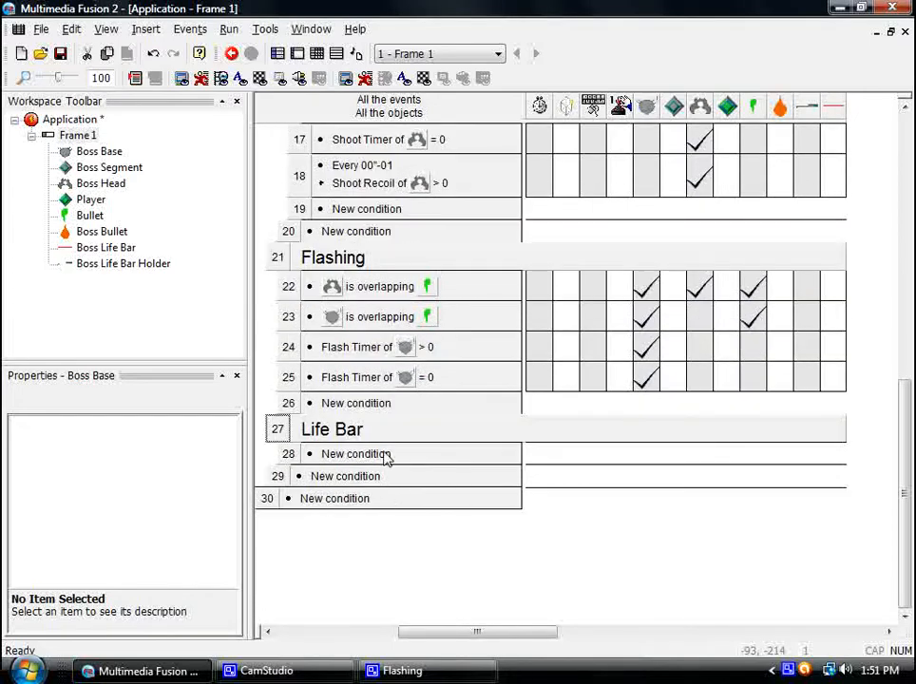
In the frame layout, set the Boss Life Bar counter's minimum value to 0 and maximum value to 100.
click(182, 79)
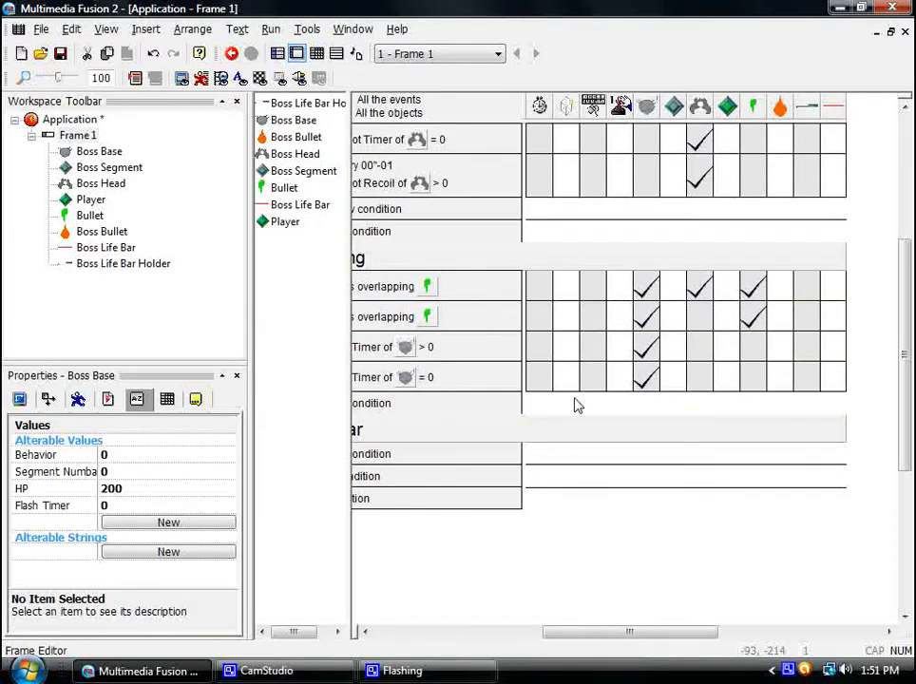
click(766, 269)
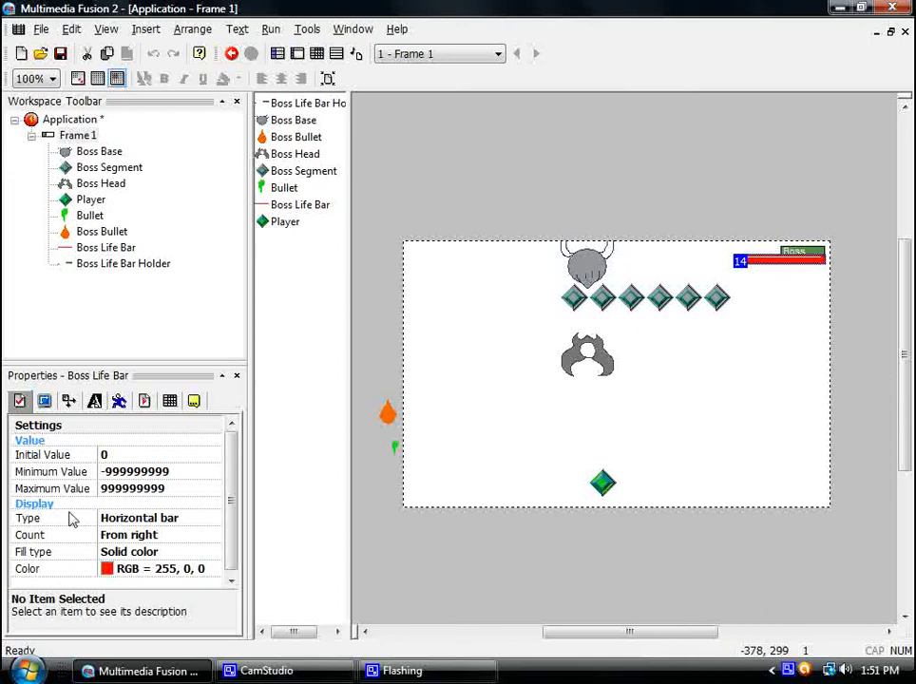
click(135, 472)
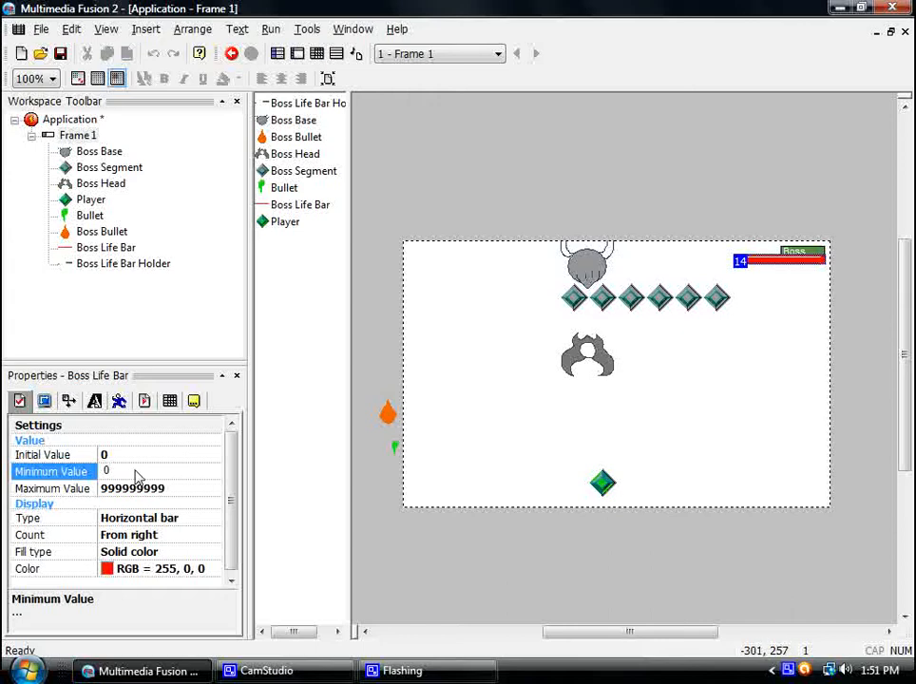
click(172, 492)
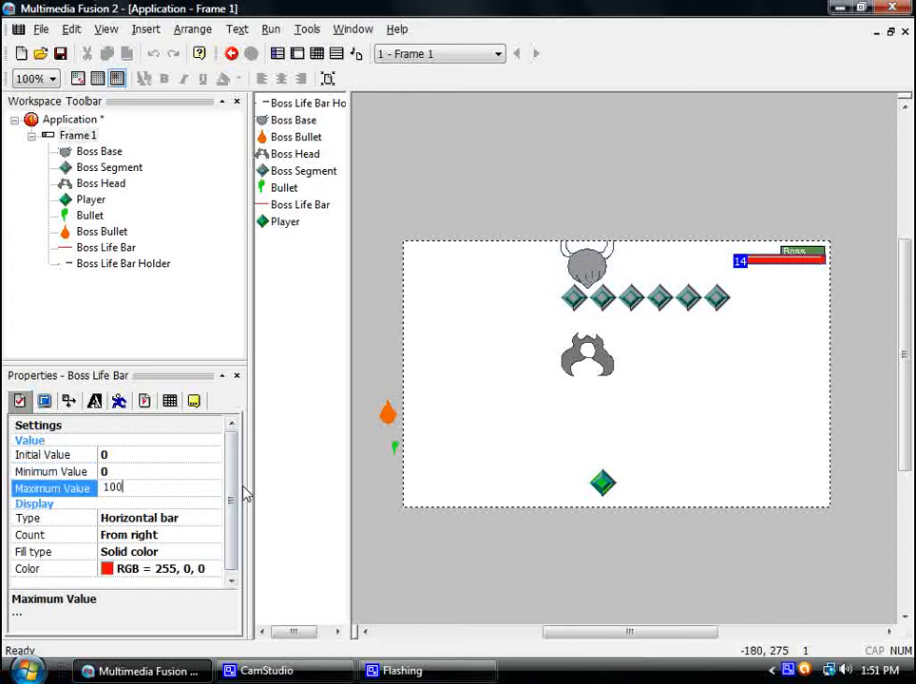
key(Return)
Start a condition in the Life Bar event group that compares the Boss Life Bar counter using the Greater method.
click(318, 54)
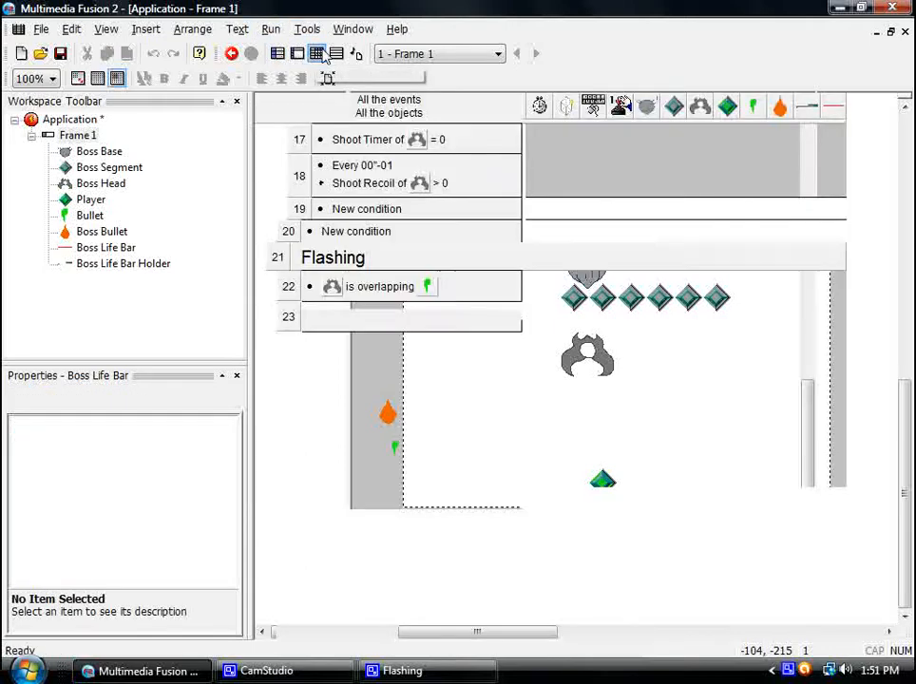
click(373, 456)
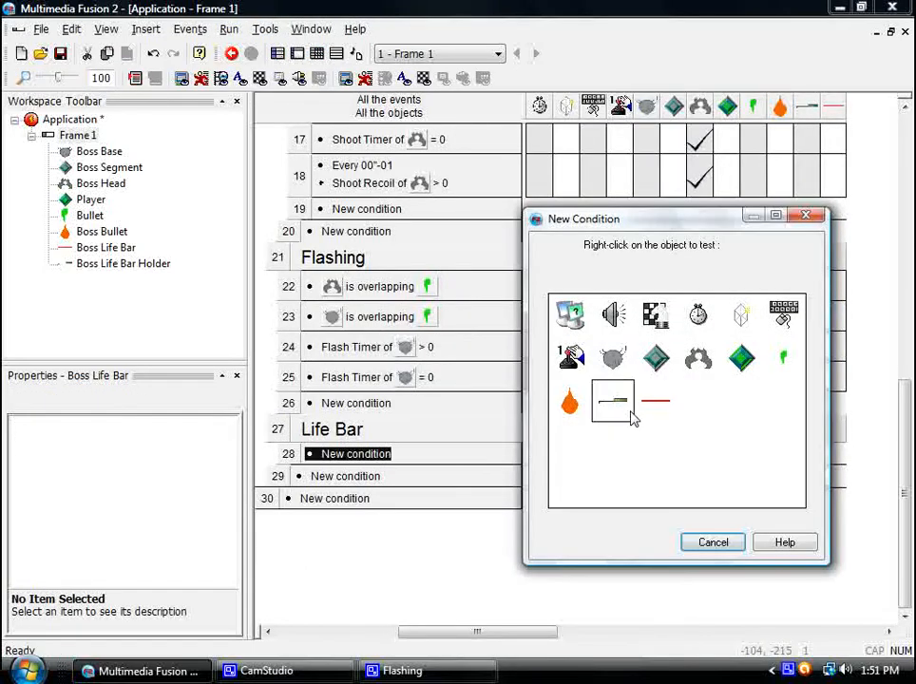
right_click(654, 402)
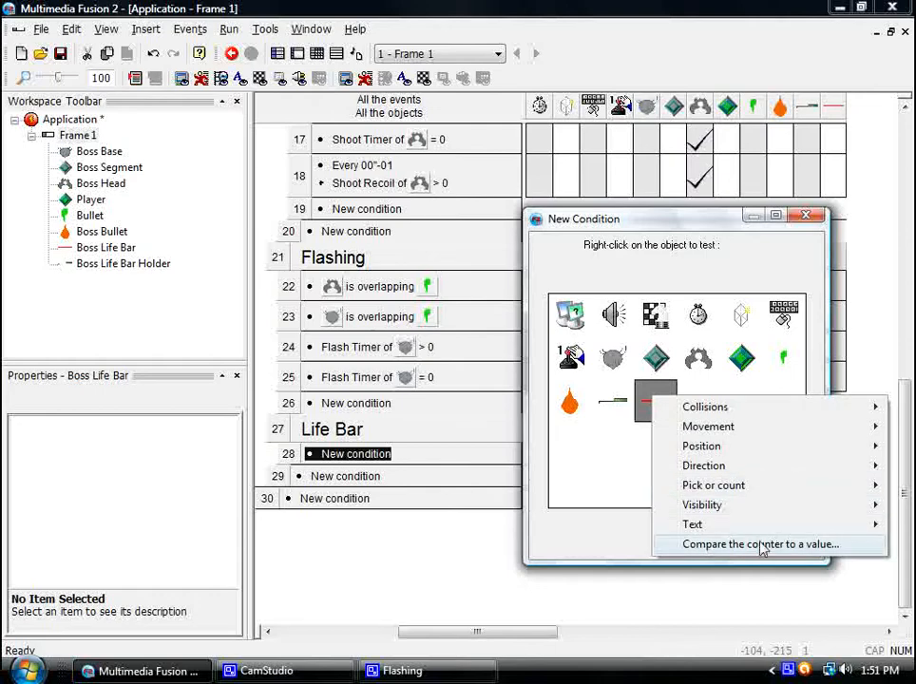
click(727, 544)
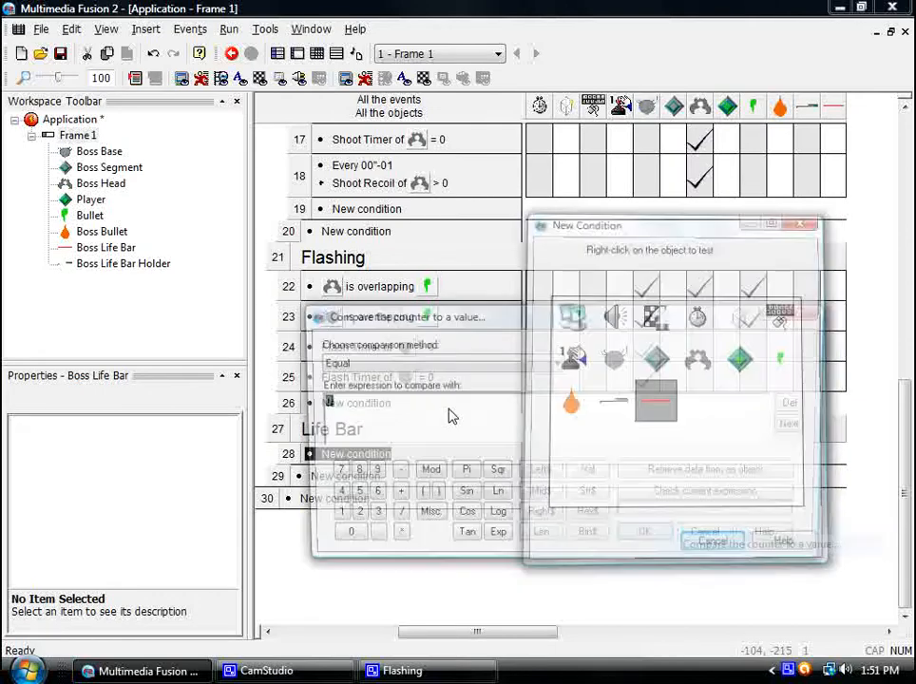
click(408, 363)
click(368, 440)
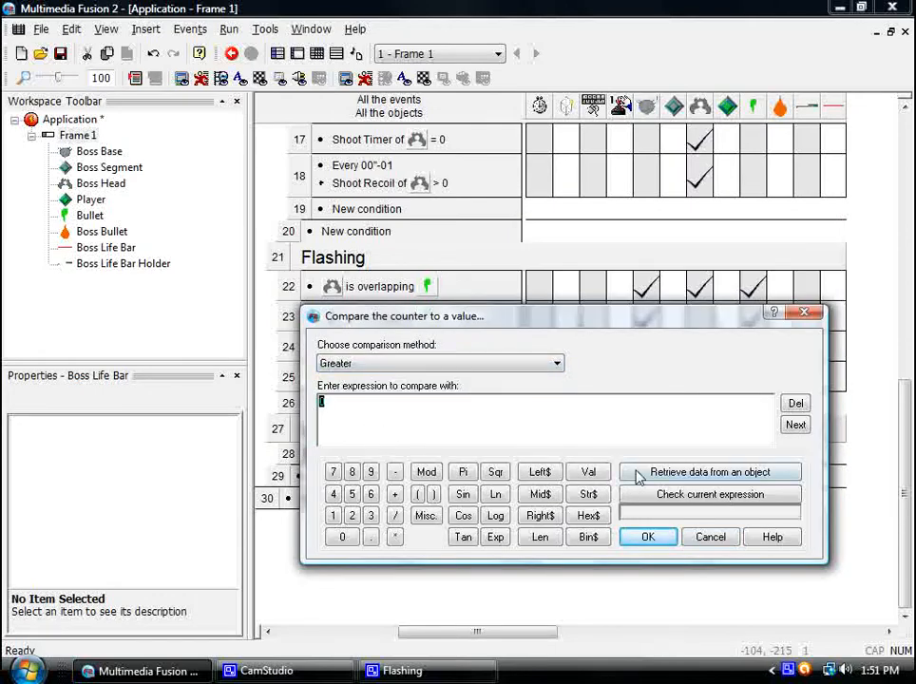
Set the counter comparison expression to the Boss Base's HP divided by 2 and accept the condition.
click(640, 473)
right_click(613, 357)
mouse_move(672, 449)
mouse_move(570, 447)
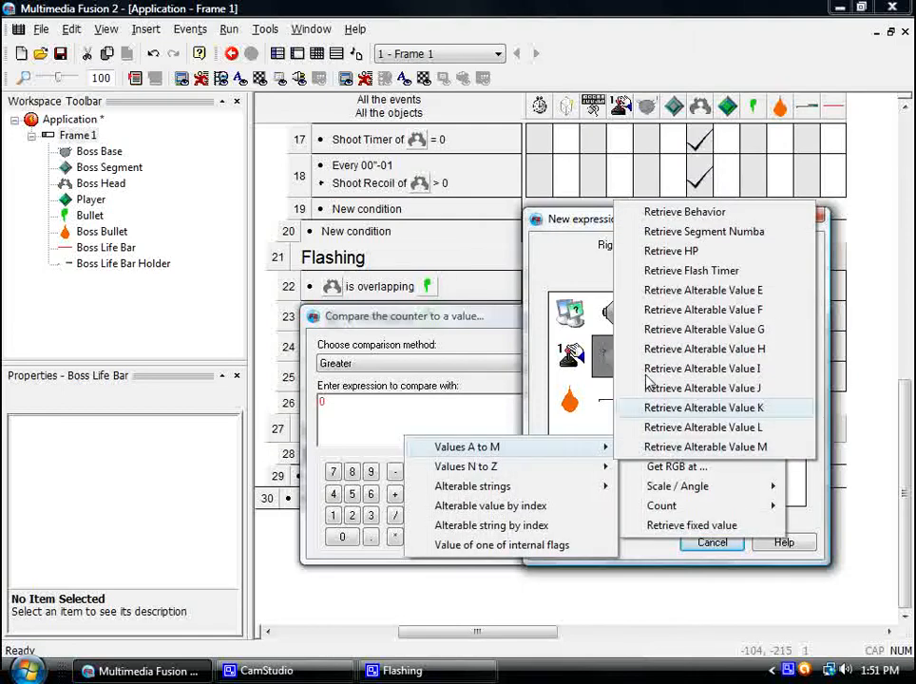
click(670, 256)
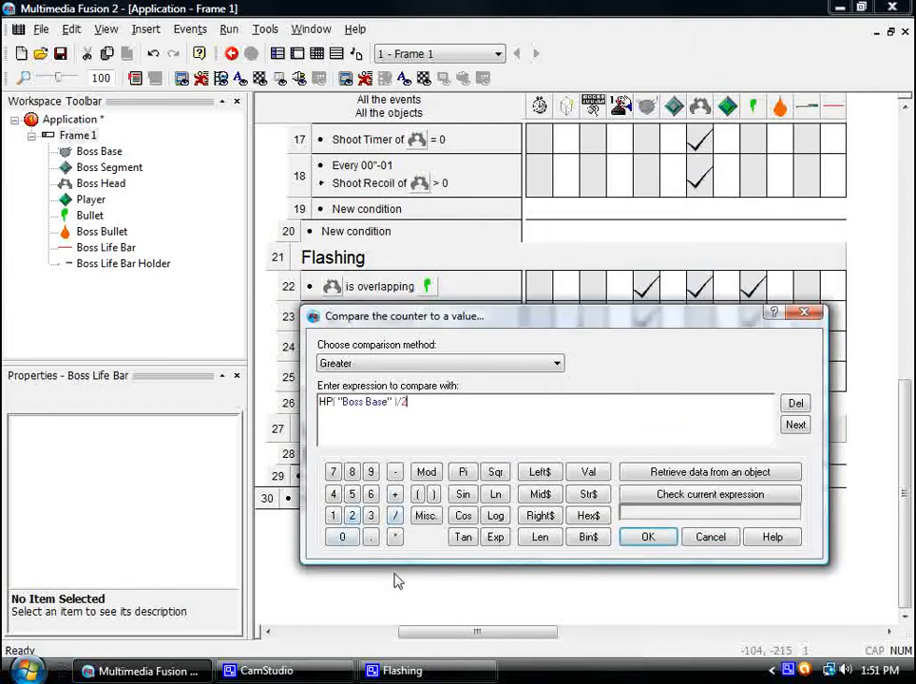
drag(414, 320, 444, 320)
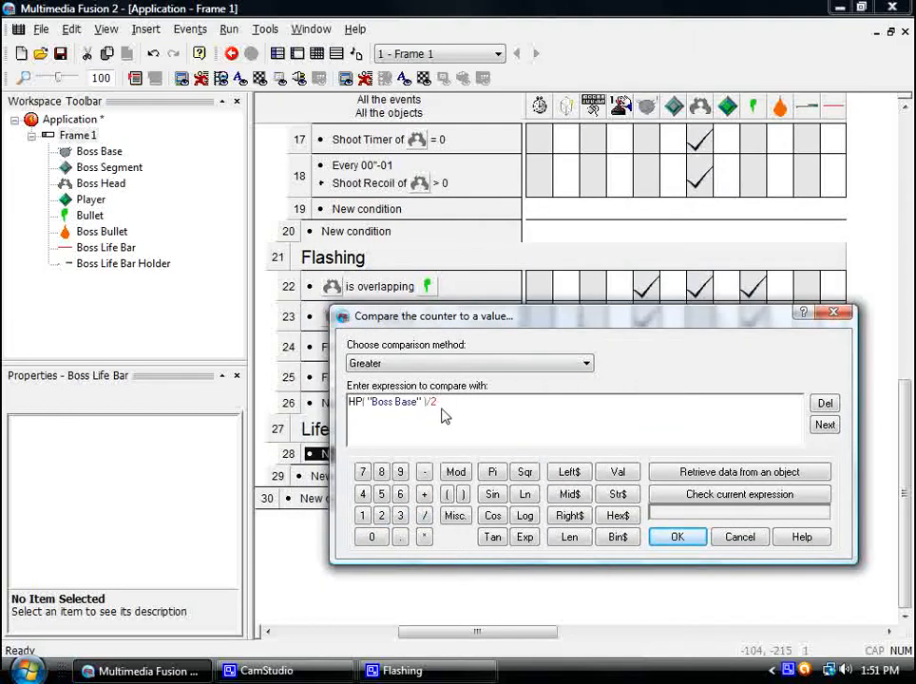
click(286, 670)
click(432, 319)
click(674, 538)
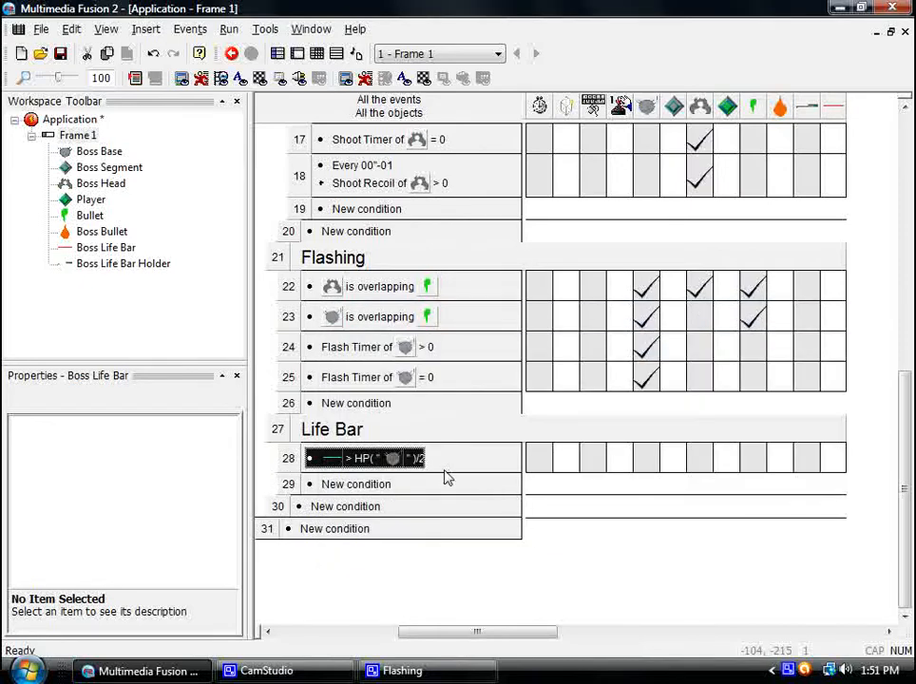
Subtract 1 from the Boss Life Bar counter when it is greater than half the Boss Base's HP.
click(828, 465)
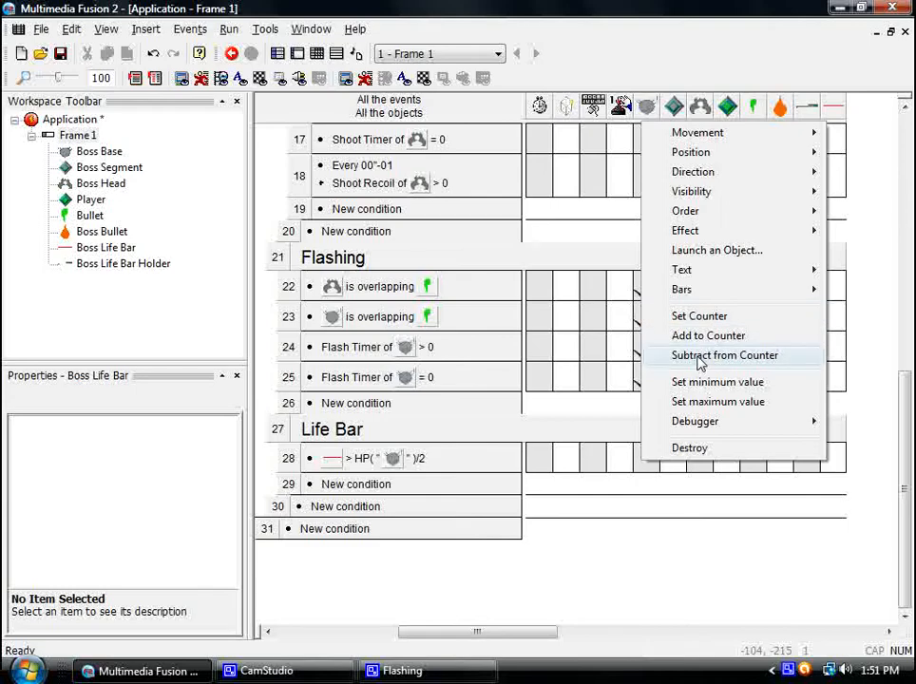
click(700, 358)
click(663, 459)
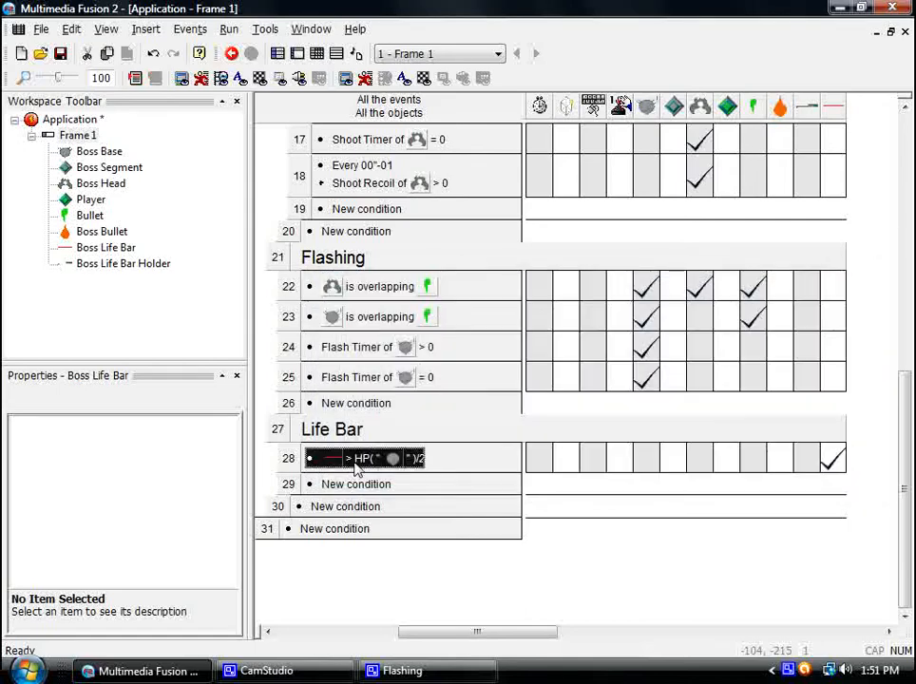
Duplicate the Life Bar group's counter condition and change the copy's comparison method to Lower.
right_click(359, 475)
click(435, 287)
click(480, 363)
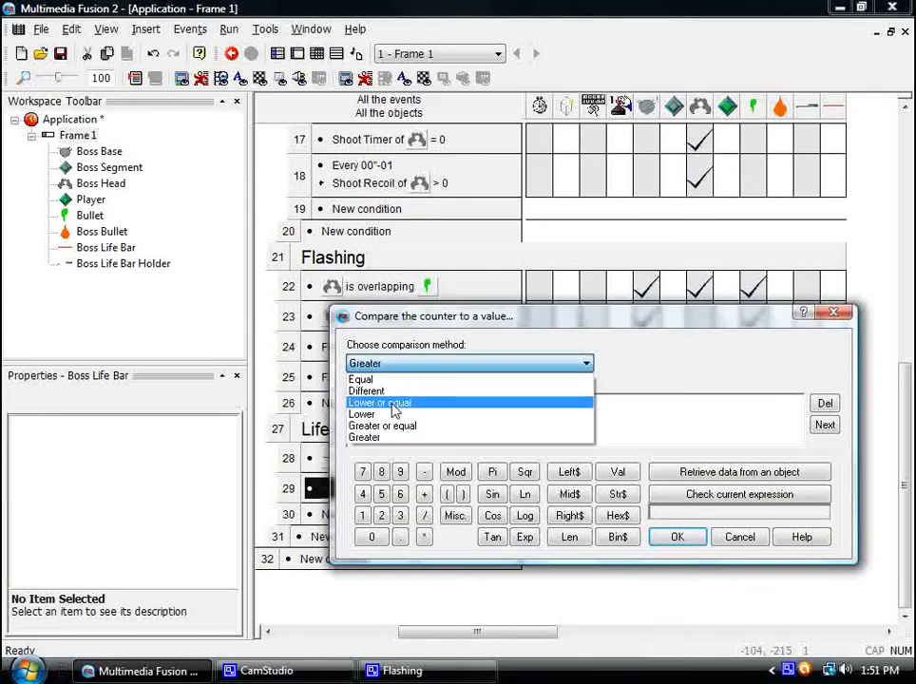
click(511, 412)
click(678, 538)
right_click(832, 488)
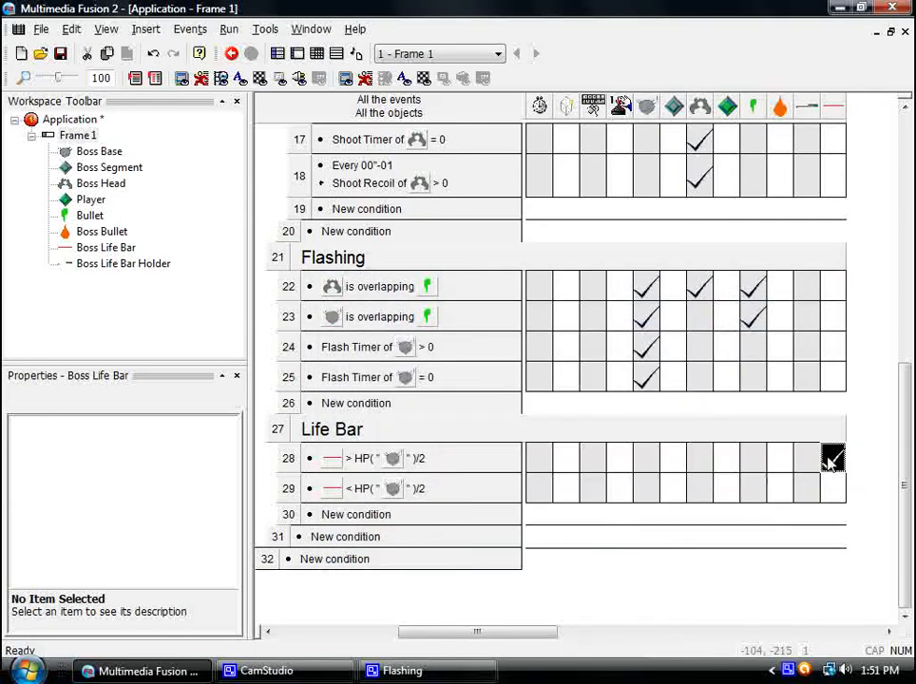
click(726, 333)
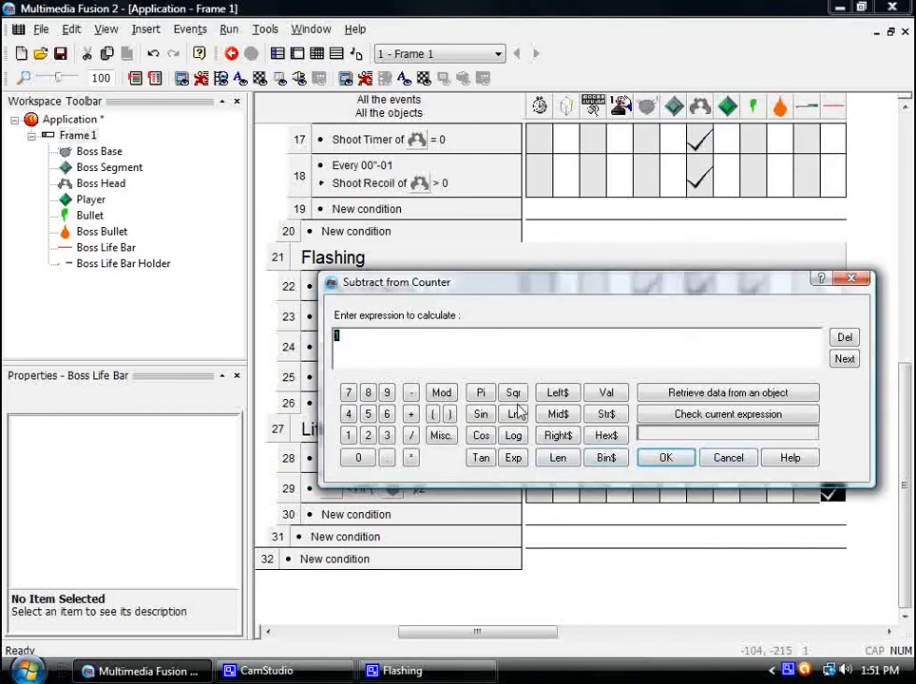
click(730, 459)
Give the Boss Life Bar an Add to Counter action in the event where the counter is lower than half the Boss Base's HP.
right_click(838, 492)
click(733, 365)
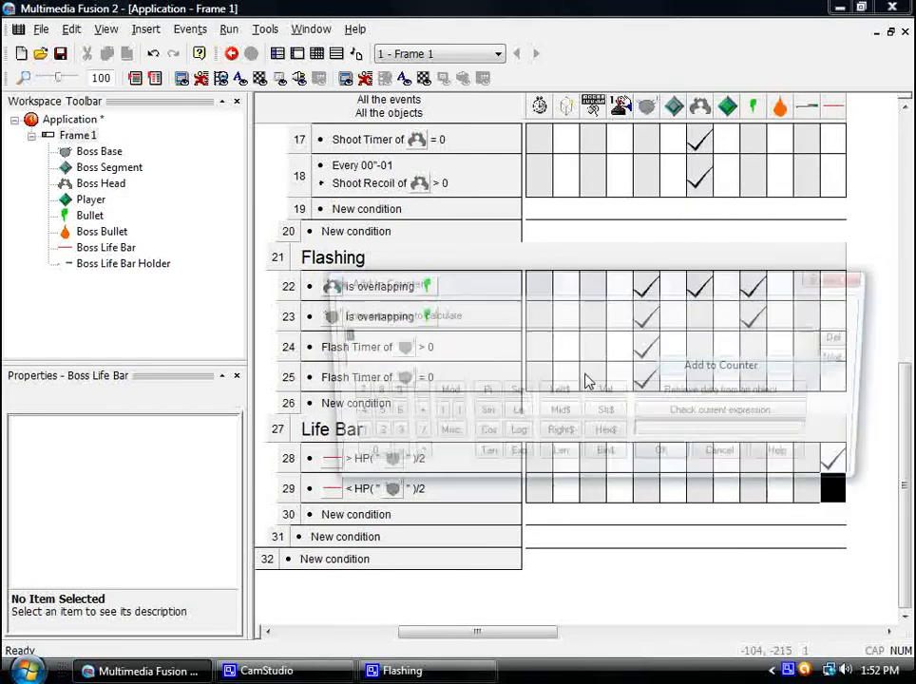
click(675, 458)
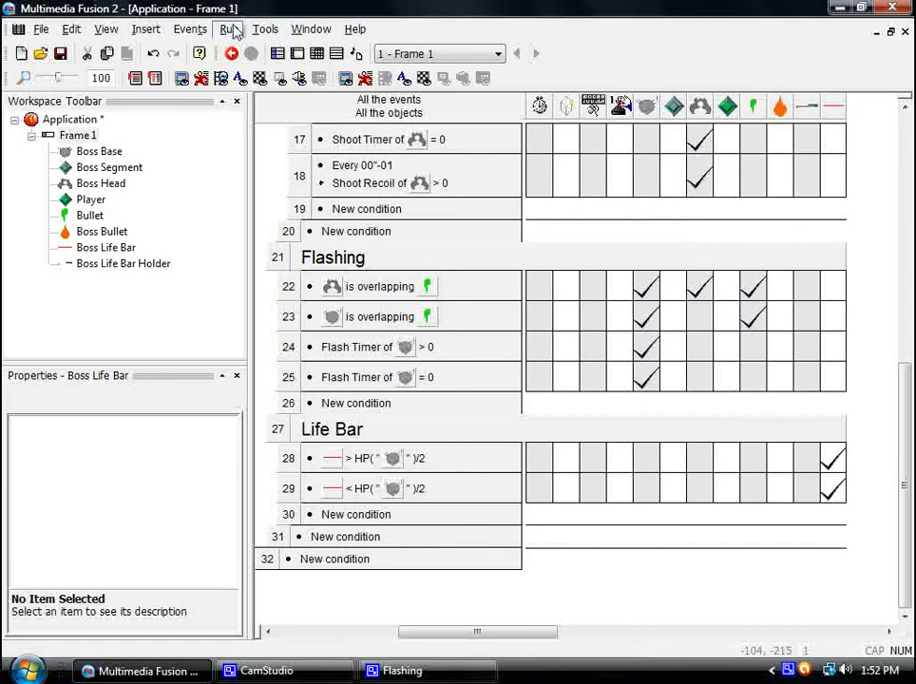
Run the frame and shoot the boss while moving the player to test the life bar and the boss's flashing, then close the test.
click(233, 28)
click(251, 86)
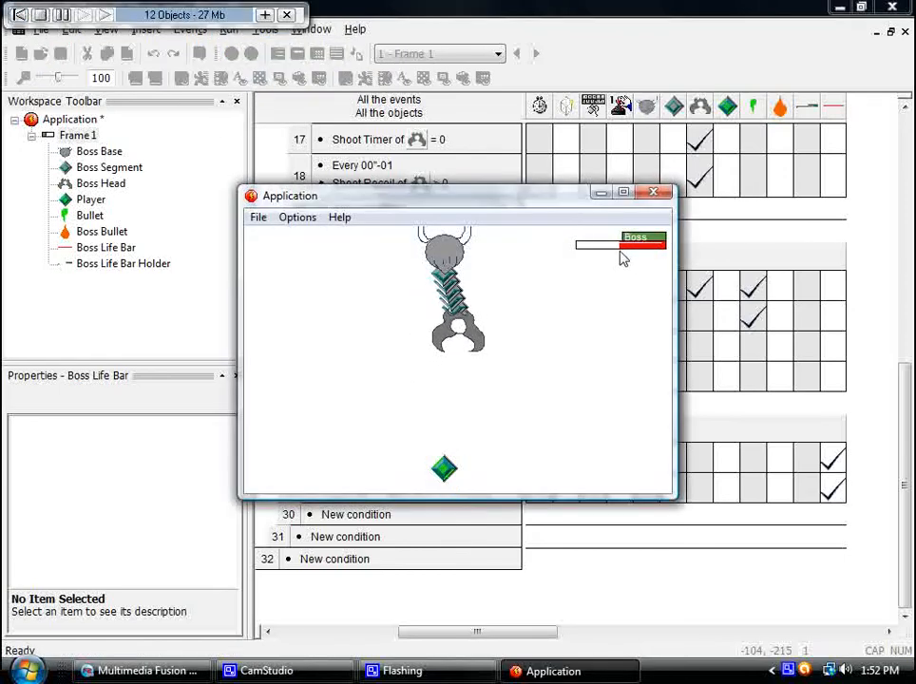
key(Right)
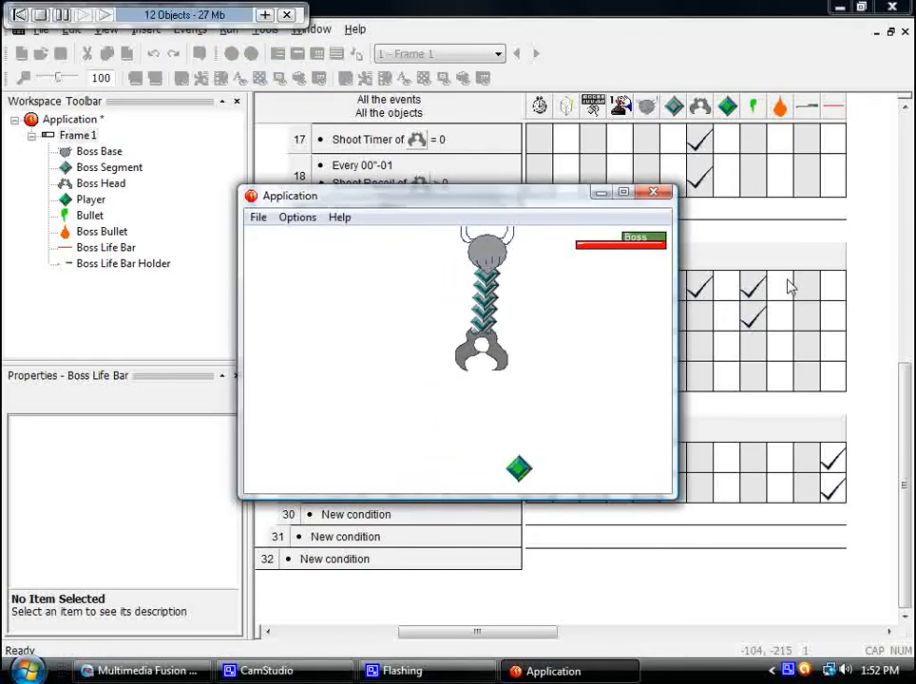
key(Left)
key(space)
key(Right)
key(Left)
key(Right)
key(Left)
key(Right)
key(Left)
key(Right)
key(Left)
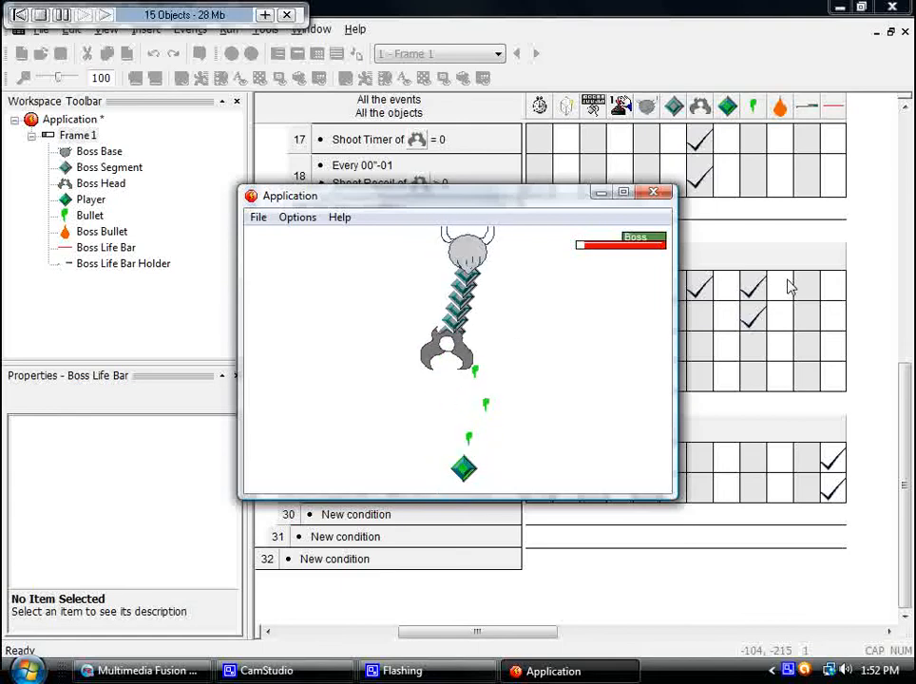
key(Right)
key(Left)
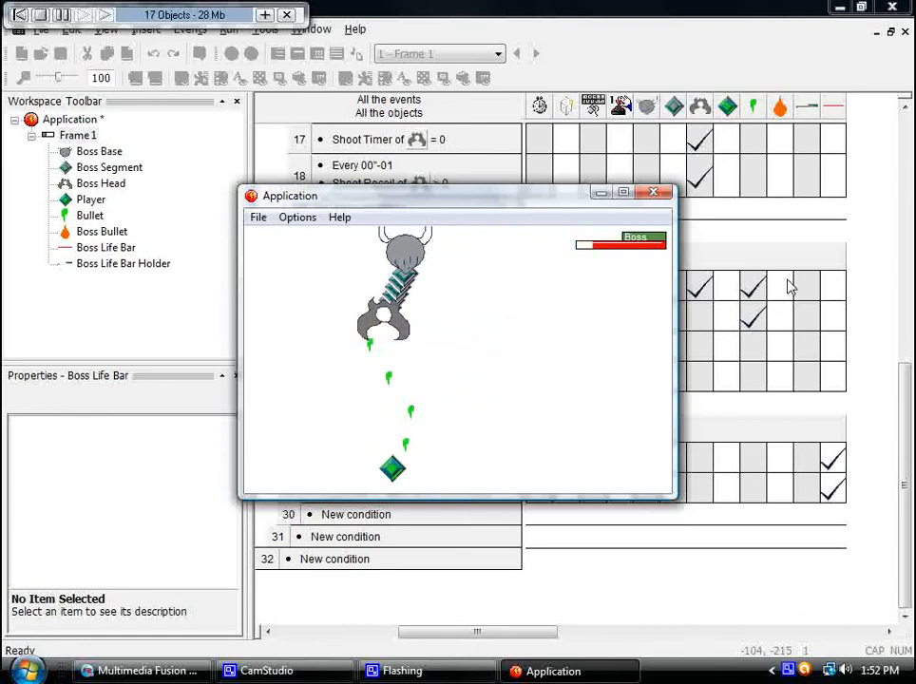
key(Right)
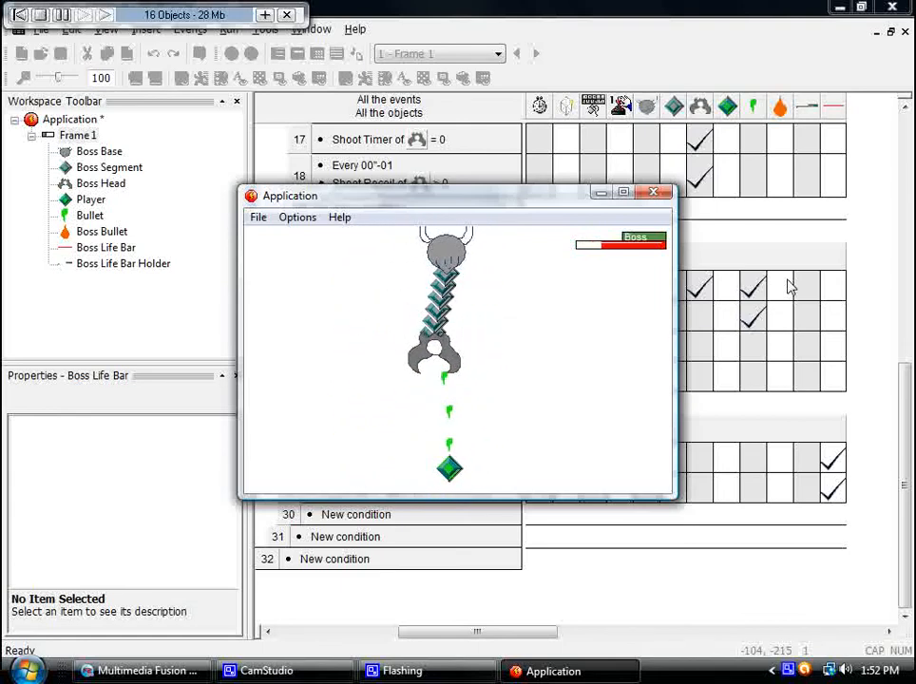
key(Right)
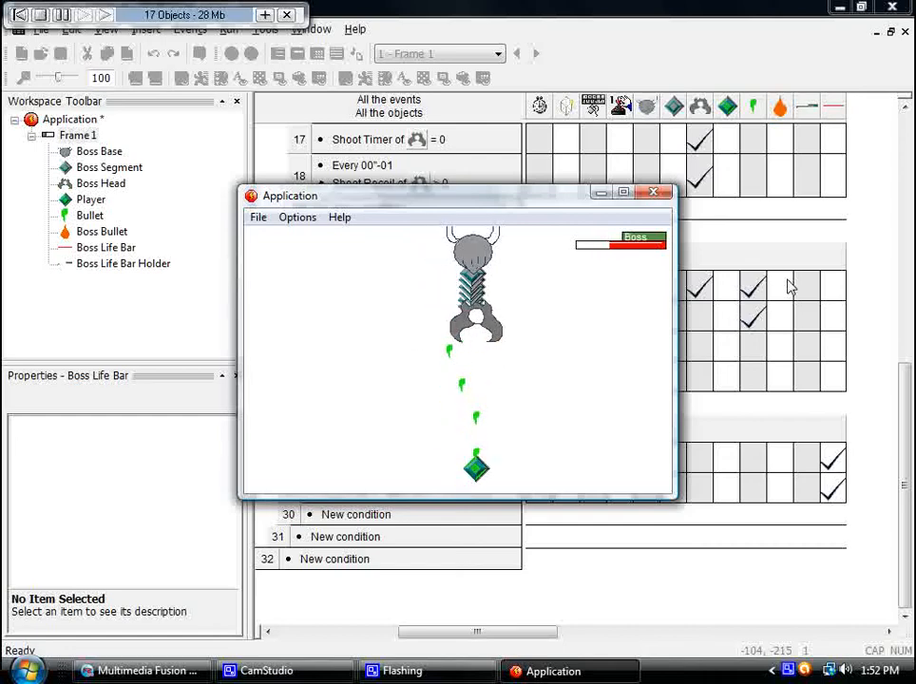
key(Left)
key(Right)
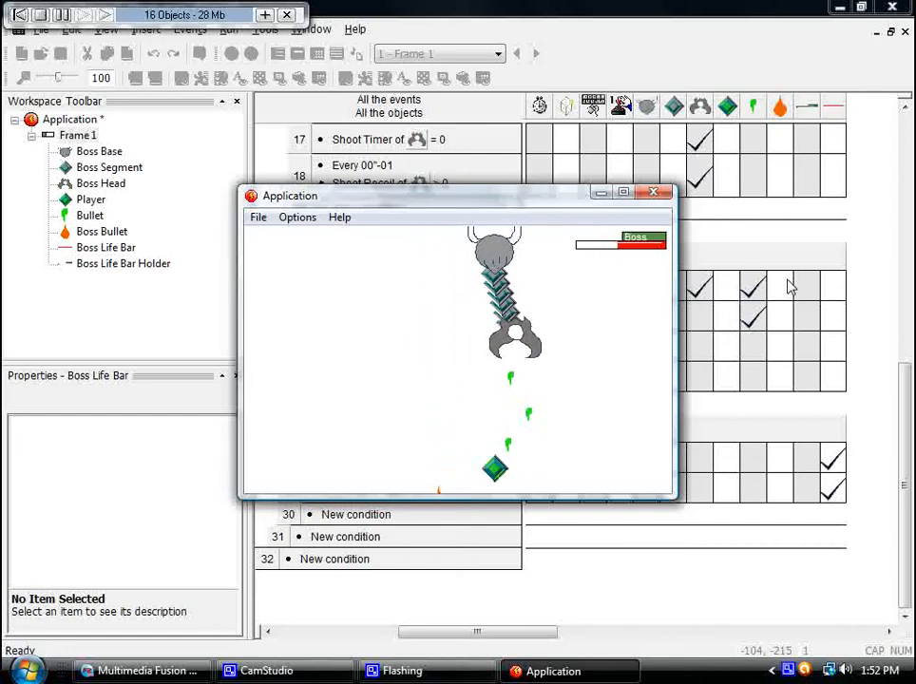
click(655, 193)
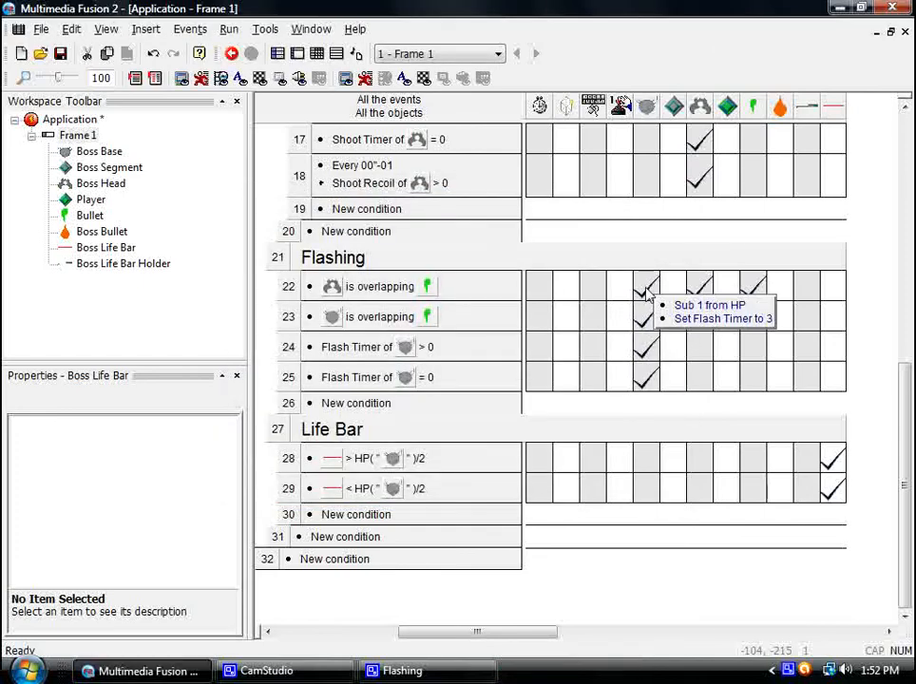
Change the Boss Head's animation sequence to Flashing in the event where the Boss Base's Flash Timer is greater than 0.
mouse_move(693, 291)
mouse_move(644, 356)
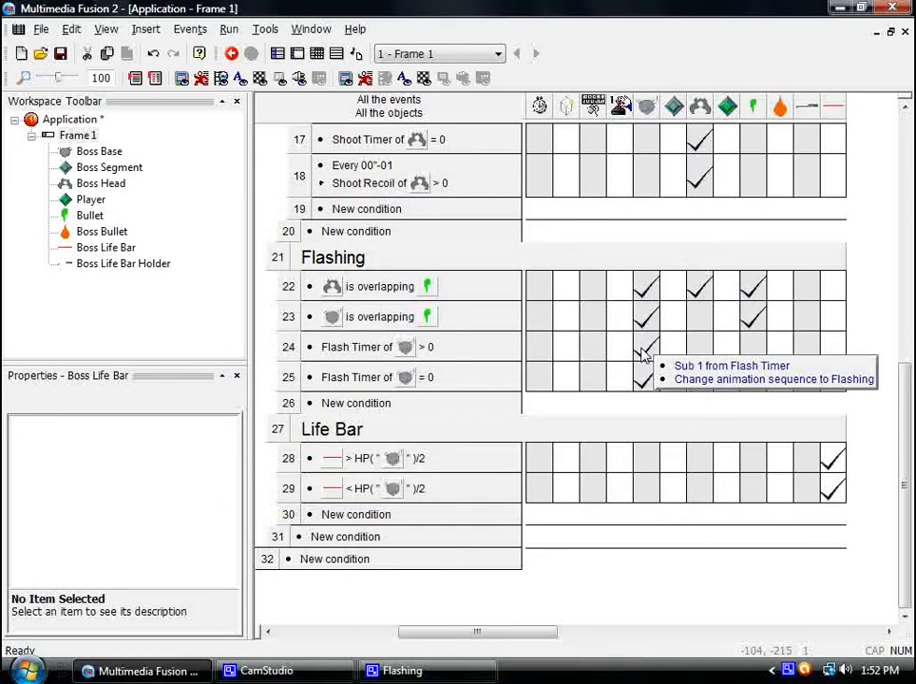
right_click(703, 348)
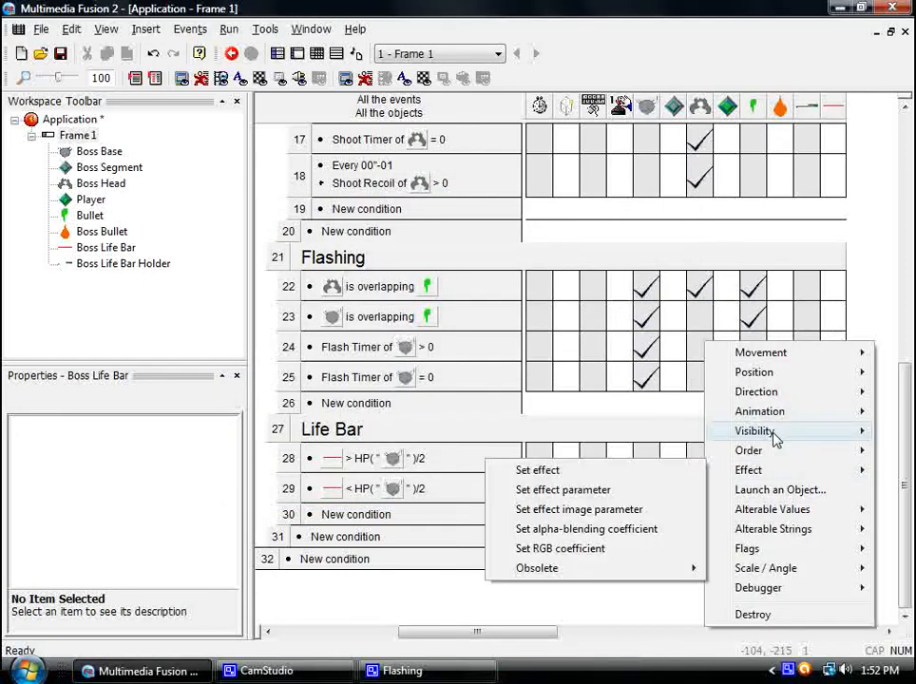
mouse_move(760, 412)
mouse_move(699, 454)
click(785, 450)
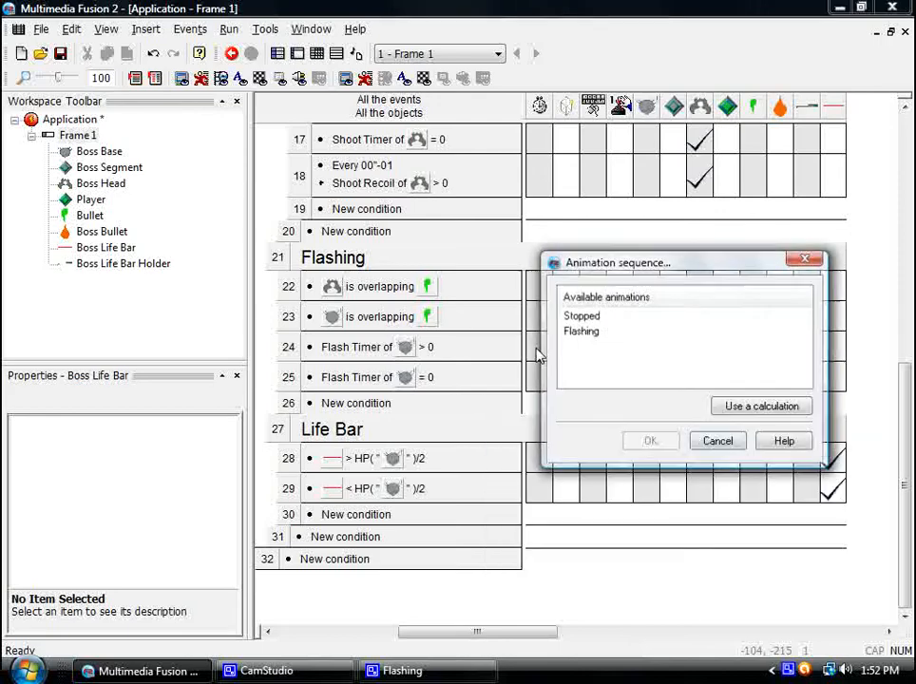
click(593, 340)
click(646, 448)
Change the Boss Segment's animation to Flashing for Flash Timer > 0, and add Boss Segment and Boss Head actions for Flash Timer = 0.
right_click(677, 351)
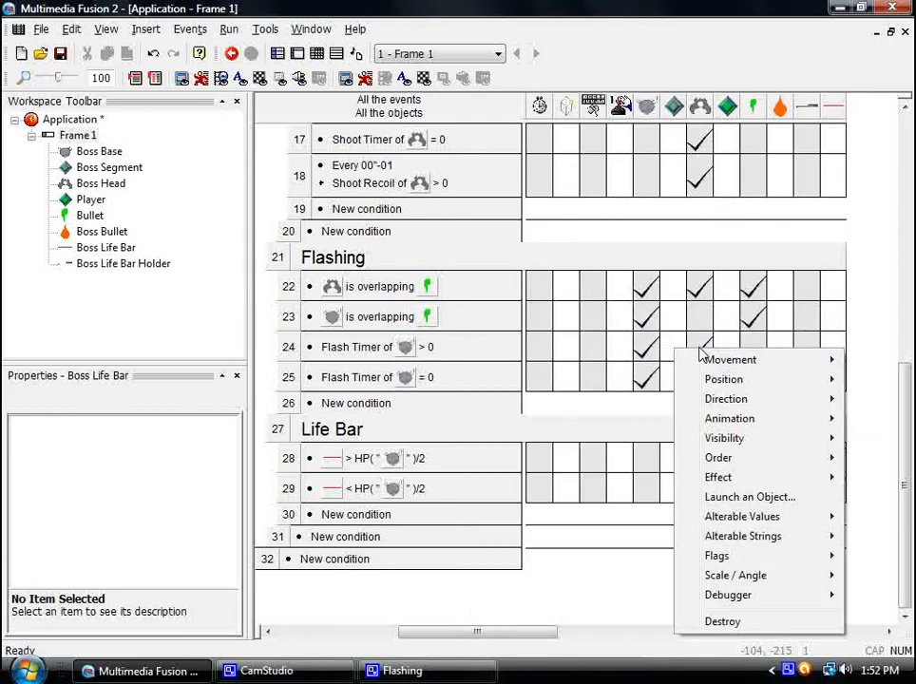
mouse_move(726, 418)
mouse_move(656, 457)
click(690, 459)
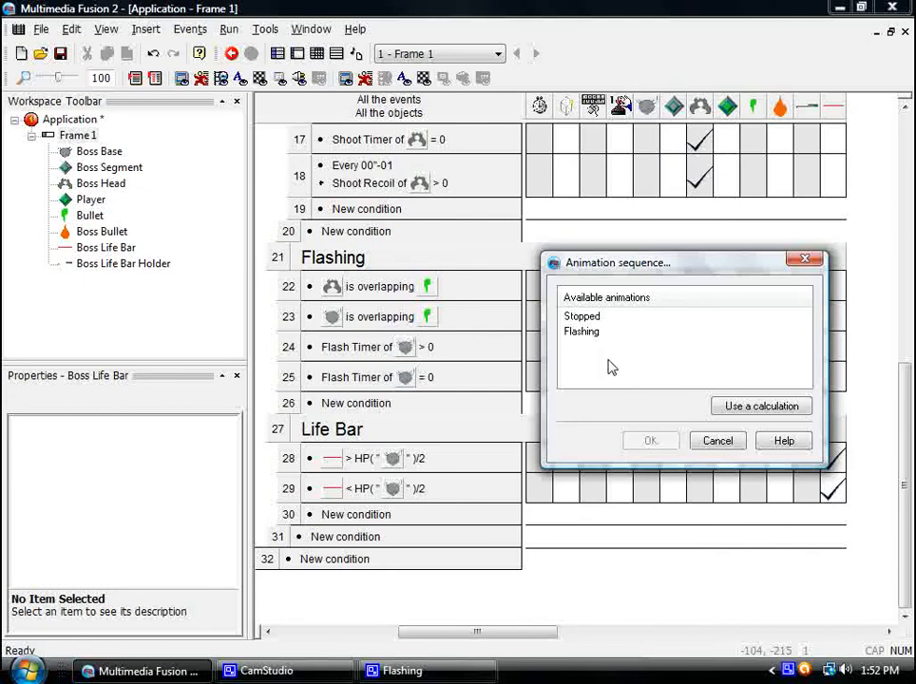
double_click(582, 332)
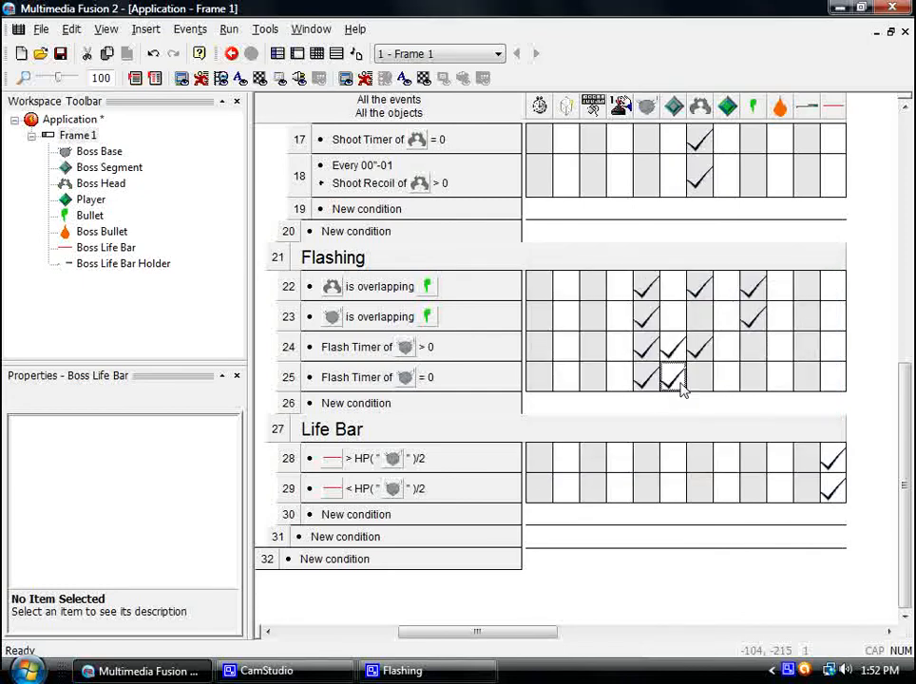
Run the frame and shoot the boss from several positions to check the flashing of its head and segments, then close the test.
click(231, 30)
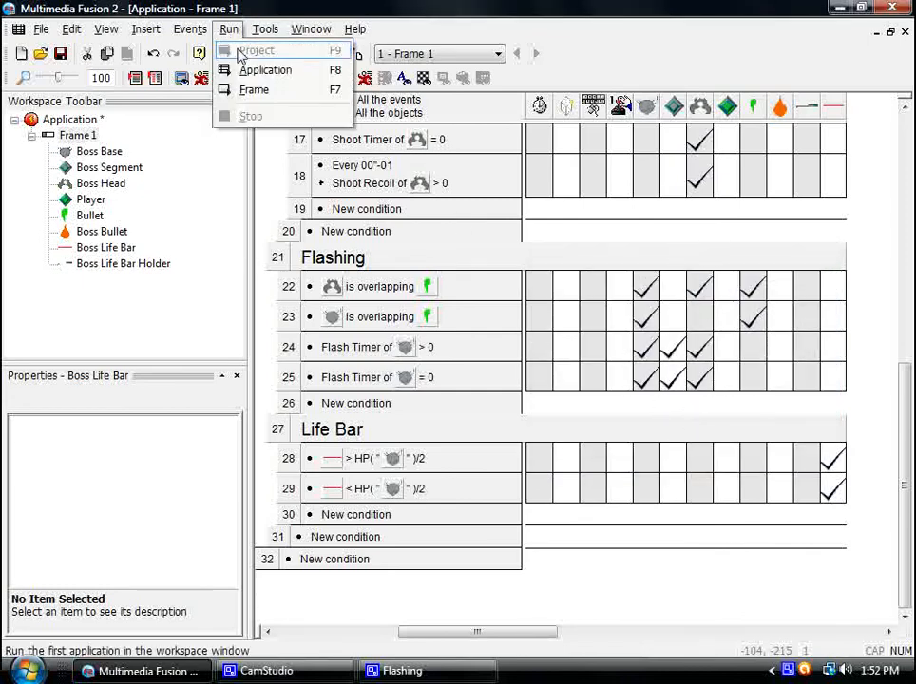
click(255, 89)
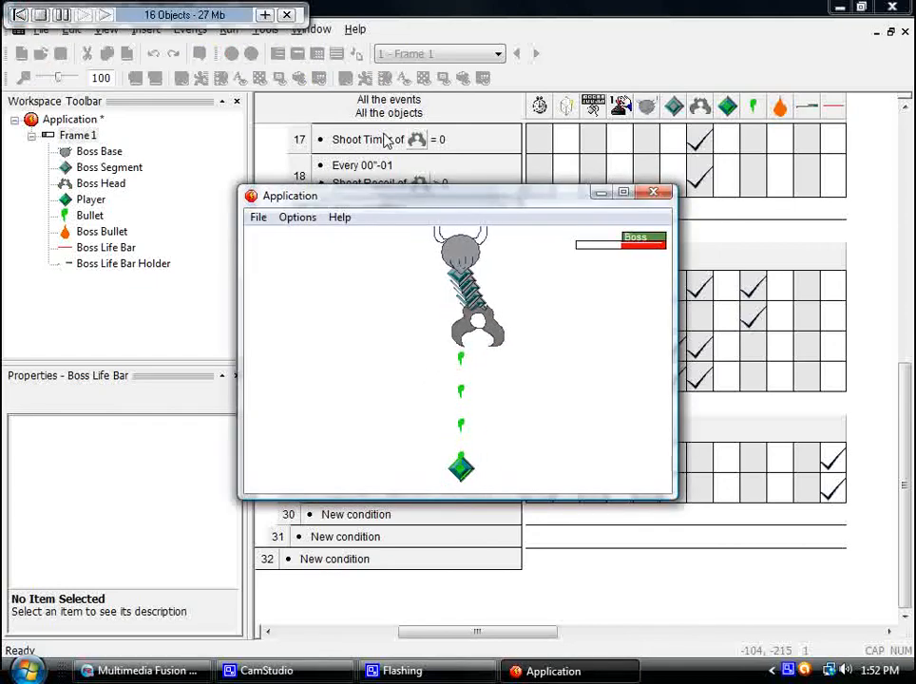
key(Left)
key(Right)
key(Left)
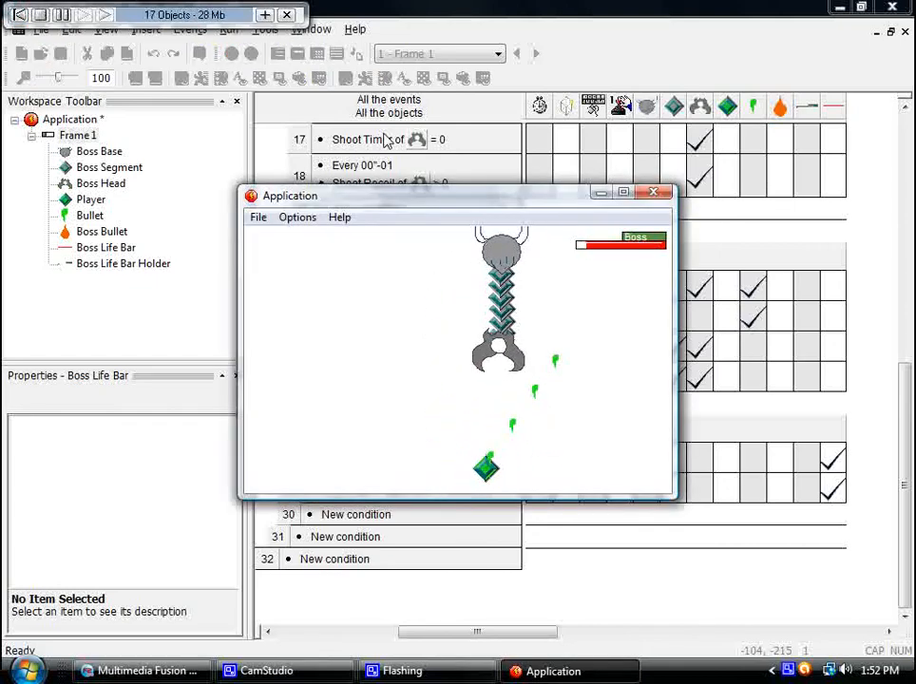
key(Right)
key(Left)
key(Left)
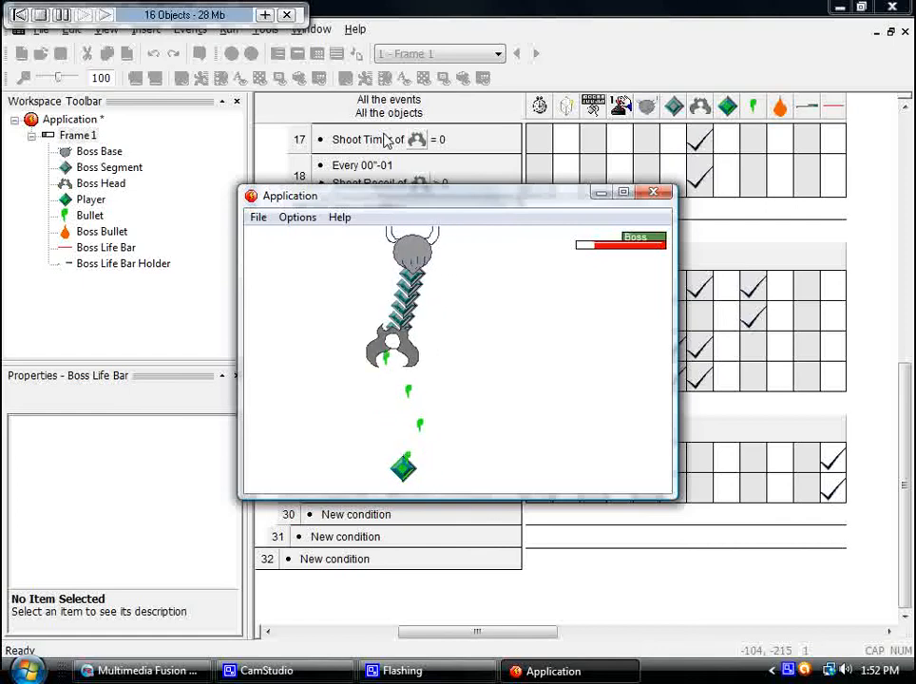
key(Right)
key(Left)
key(Right)
key(Left)
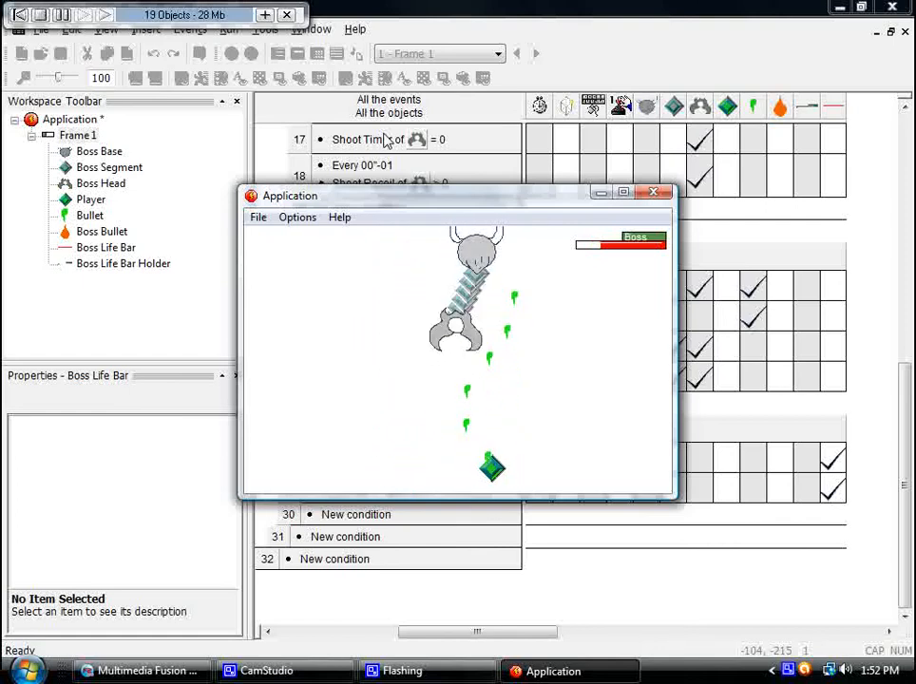
key(Right)
key(Left)
key(Right)
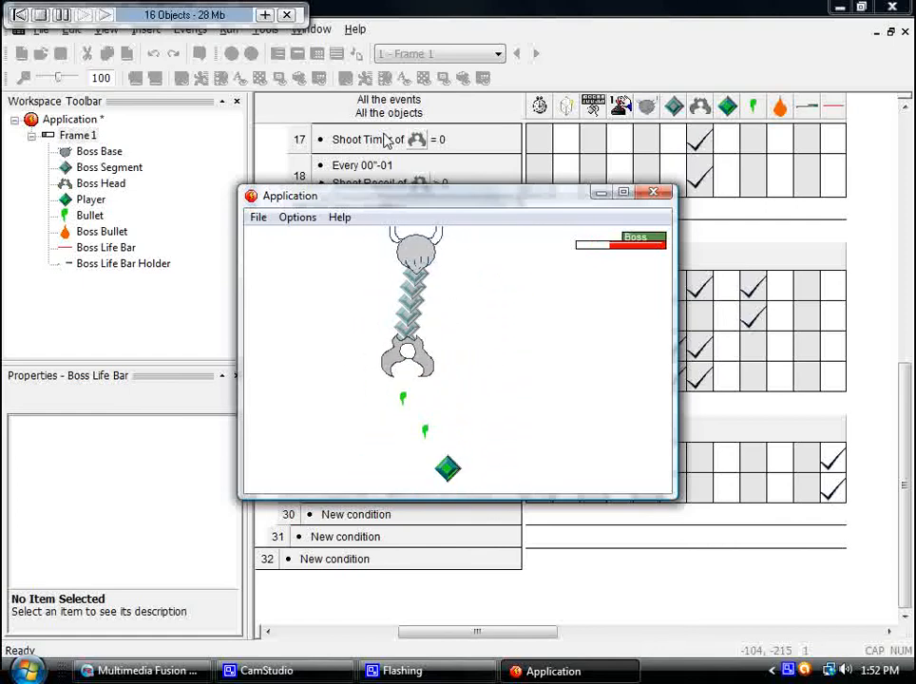
key(Left)
key(Right)
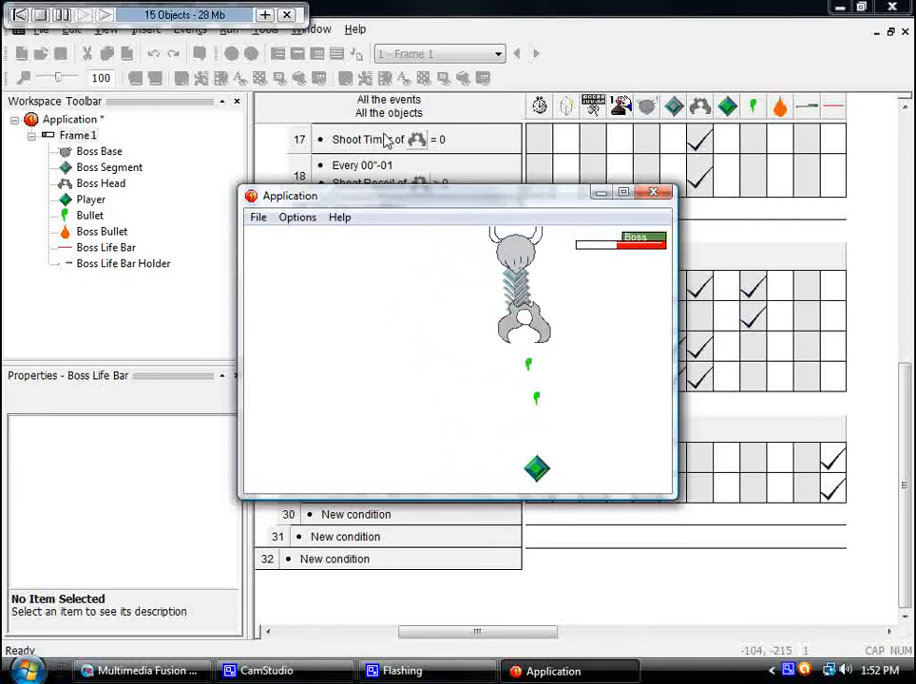
click(654, 193)
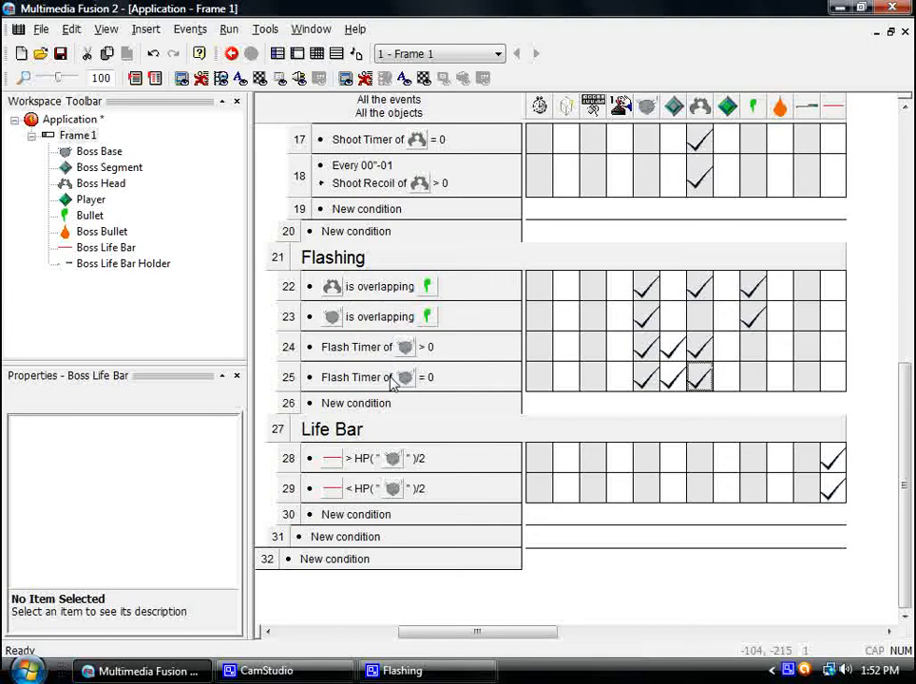
Add the Boss Base's Flash Timer = 0 condition to both bullet-overlap events and test boss hits in a run of the frame.
drag(391, 377, 328, 339)
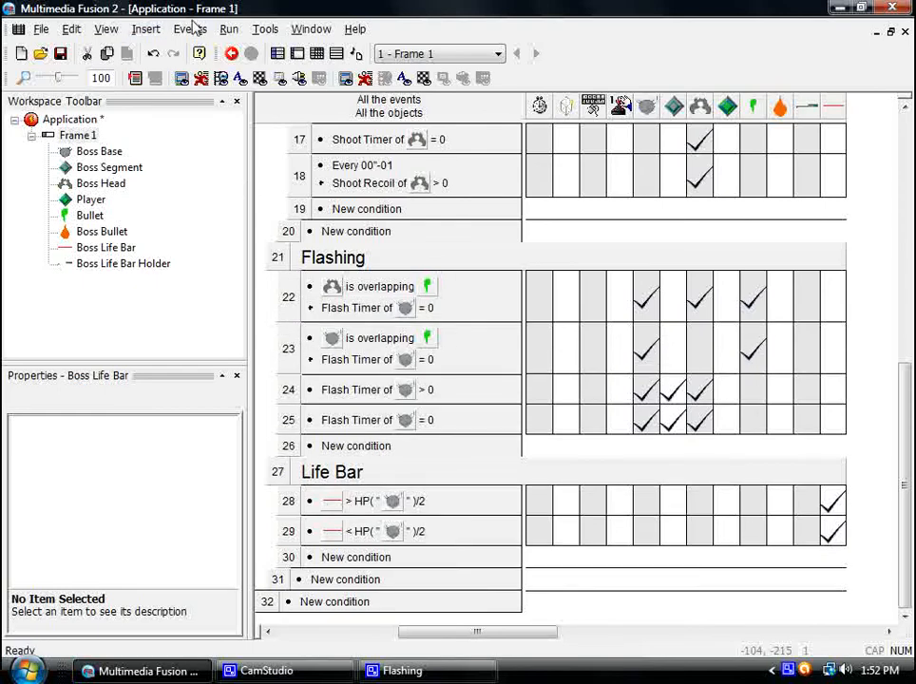
click(229, 29)
click(253, 91)
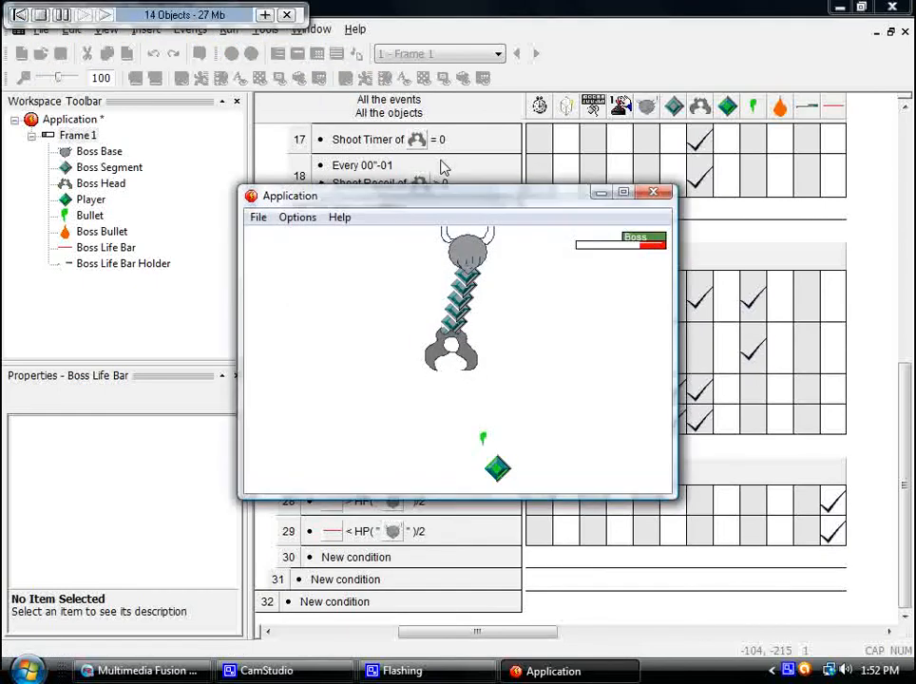
key(Right)
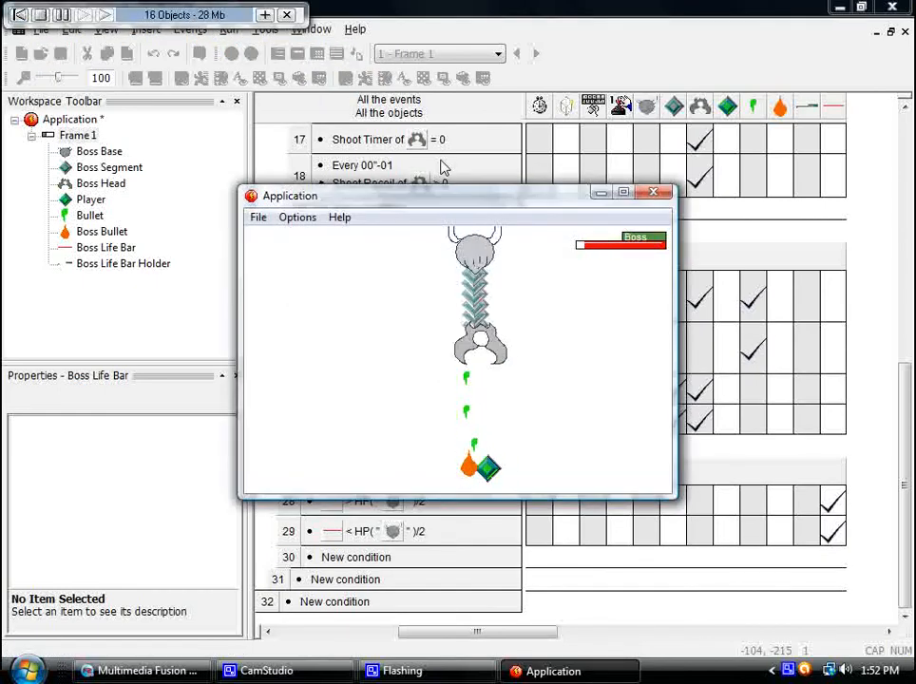
key(Left)
key(Left)
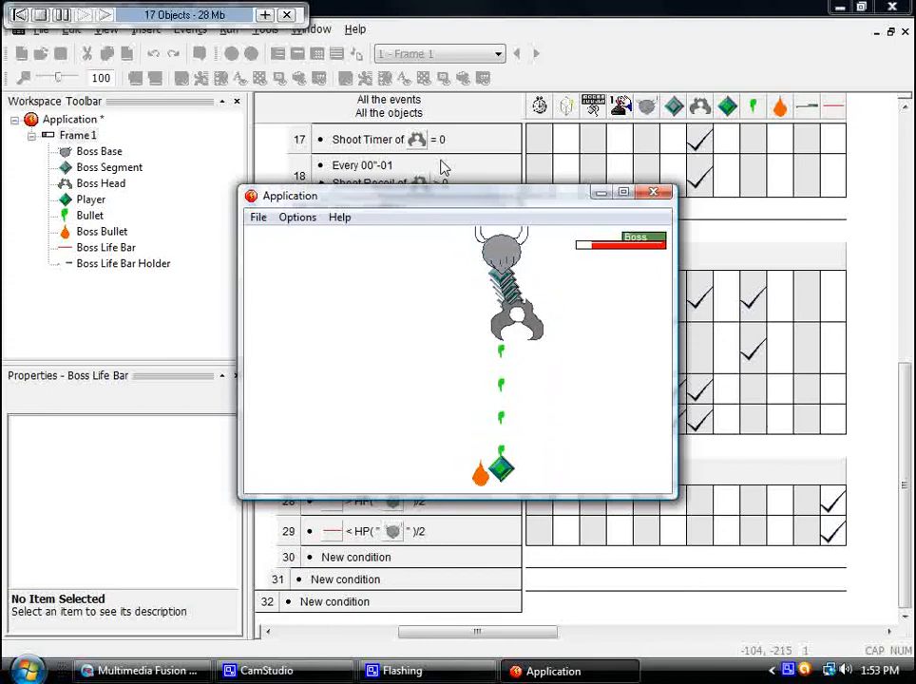
key(Right)
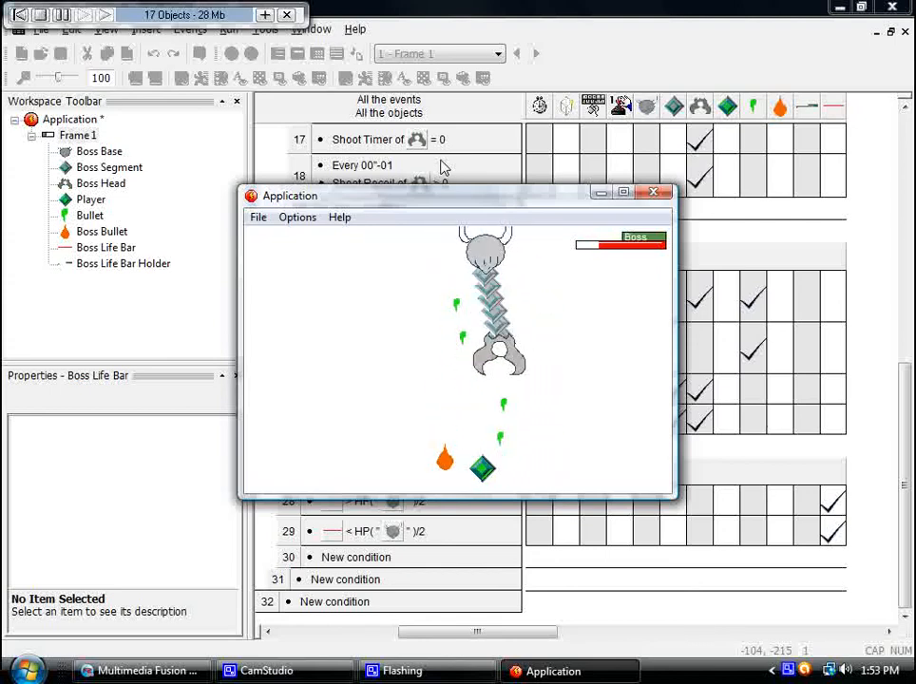
key(Left)
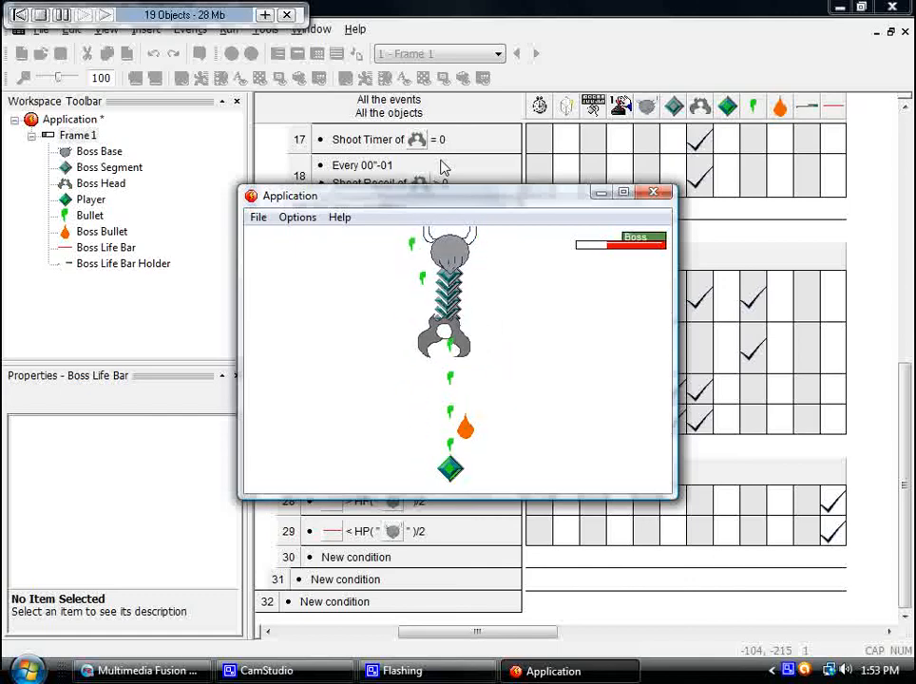
click(654, 192)
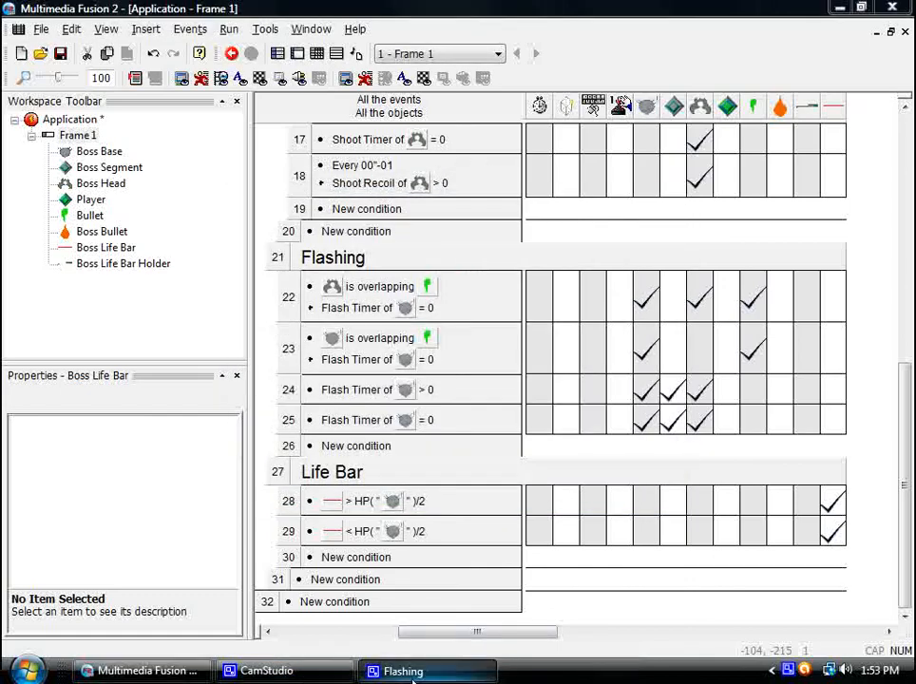
click(323, 671)
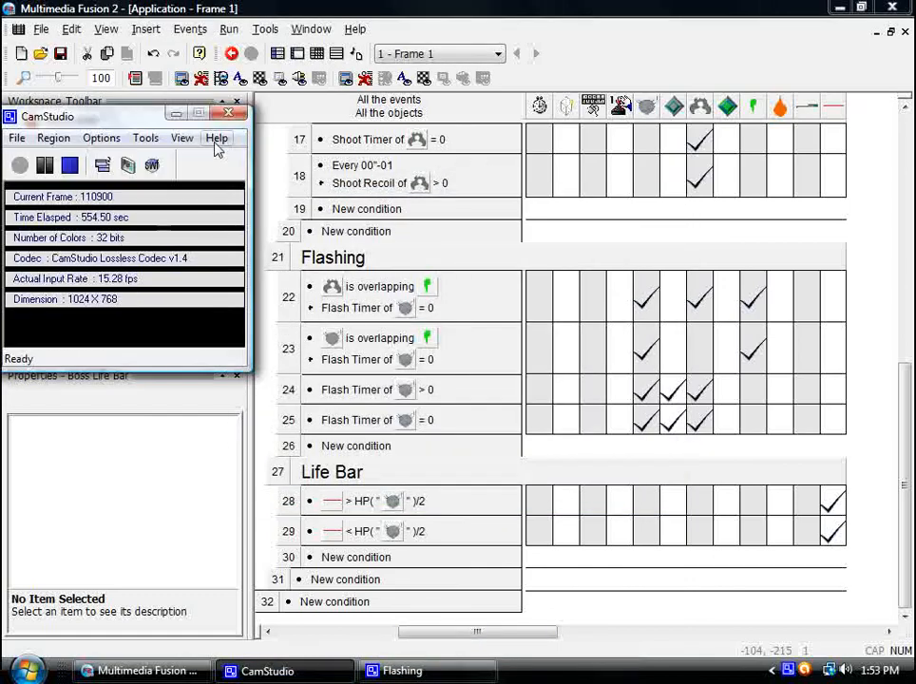
click(507, 619)
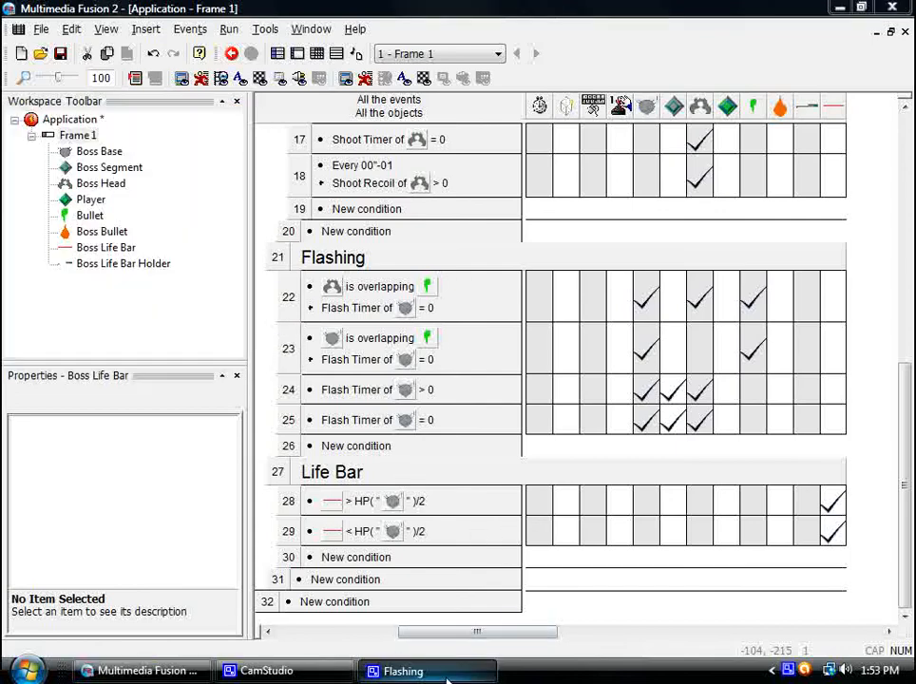
scroll(492, 424, up, 3)
scroll(485, 418, up, 8)
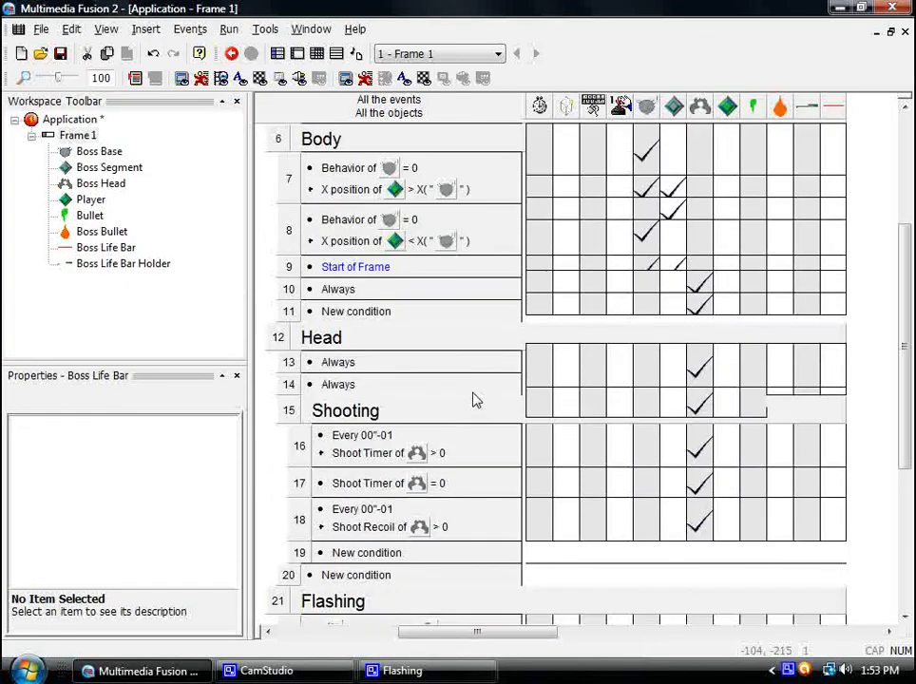
scroll(475, 398, down, 3)
Return to the frame editor, clear the object selection and save the application.
click(296, 53)
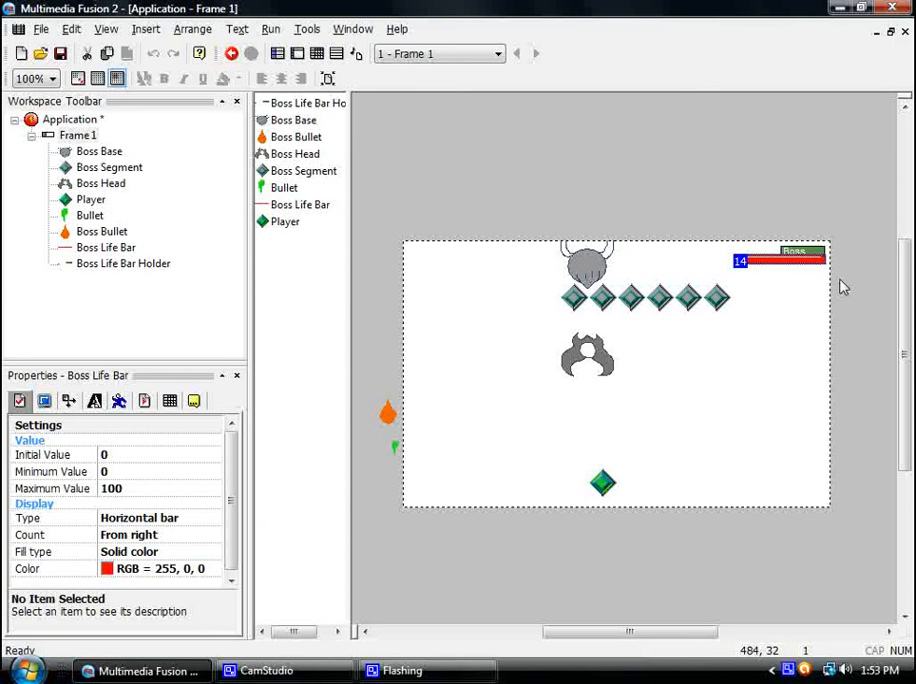
click(842, 287)
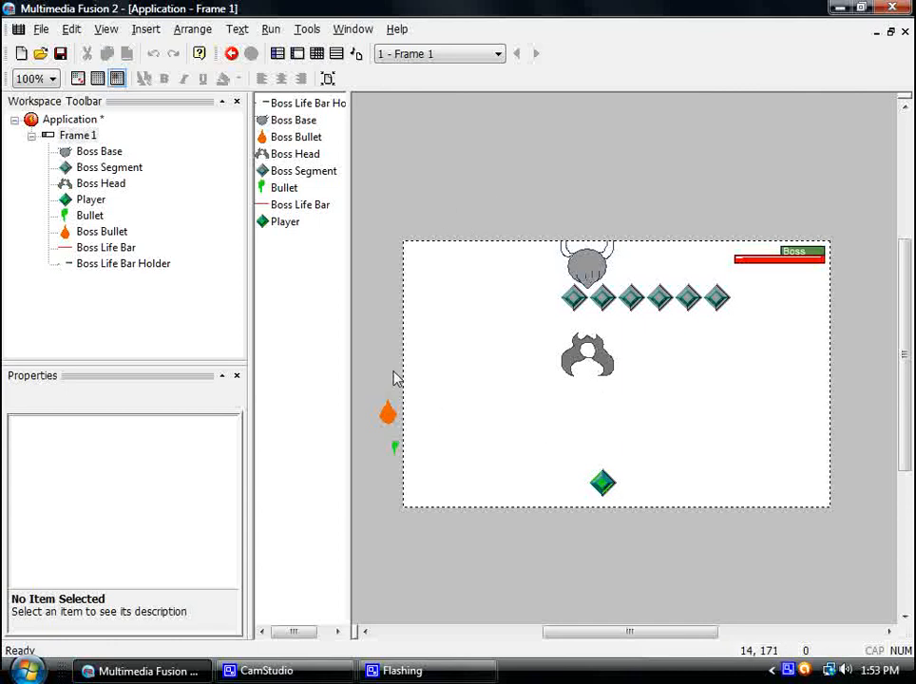
click(60, 53)
click(266, 671)
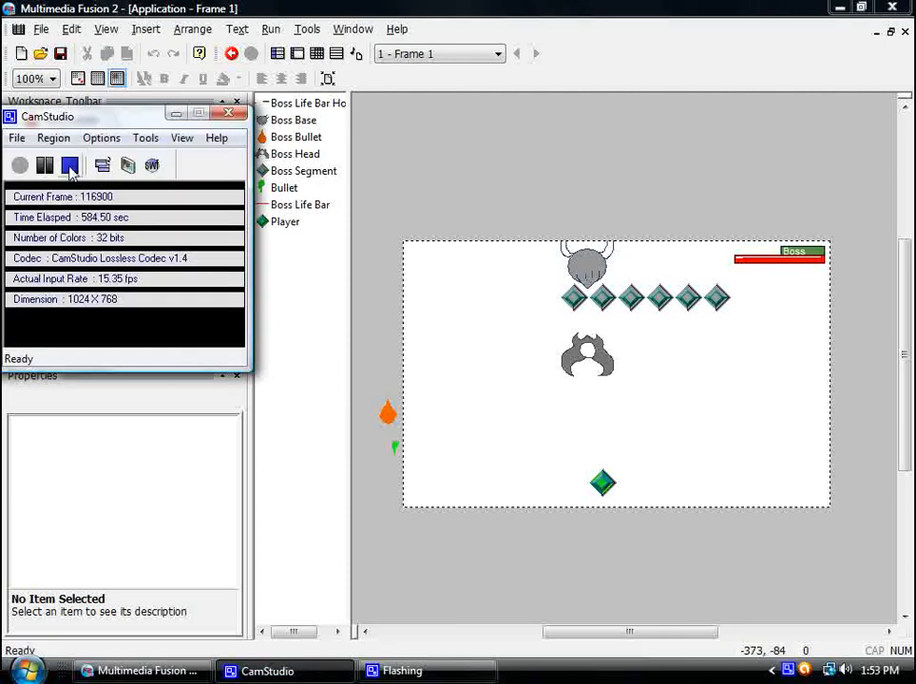